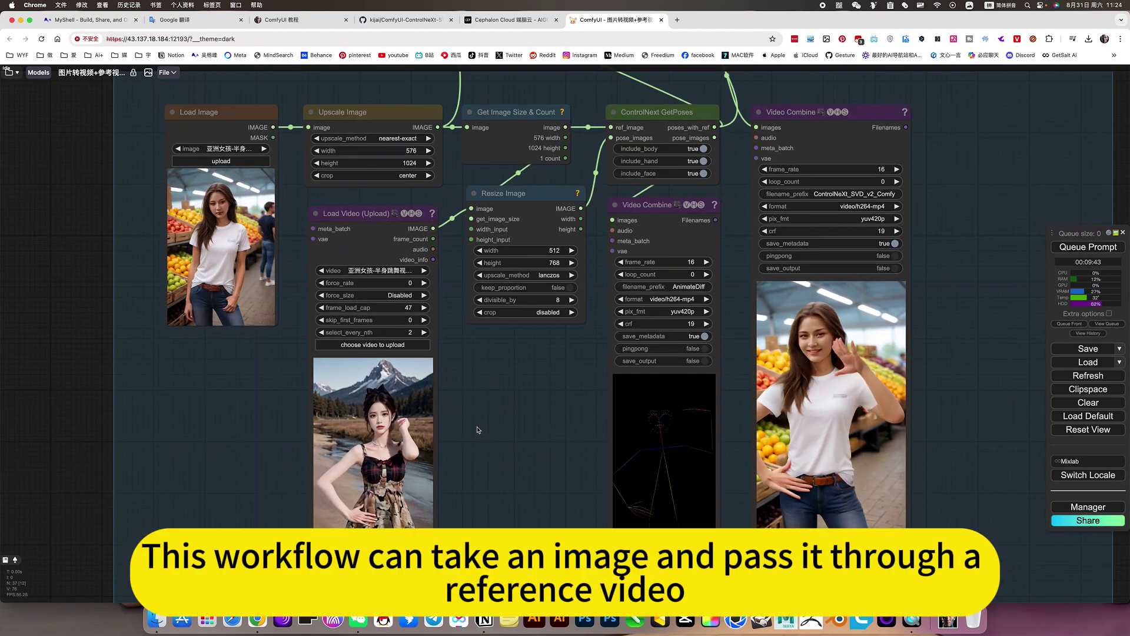
# Examine the source image, reference dance video, pose preview and animated output video in the ControlNeXt SVD workflow
pyautogui.moveTo(478, 430); pyautogui.dragTo(502, 399)
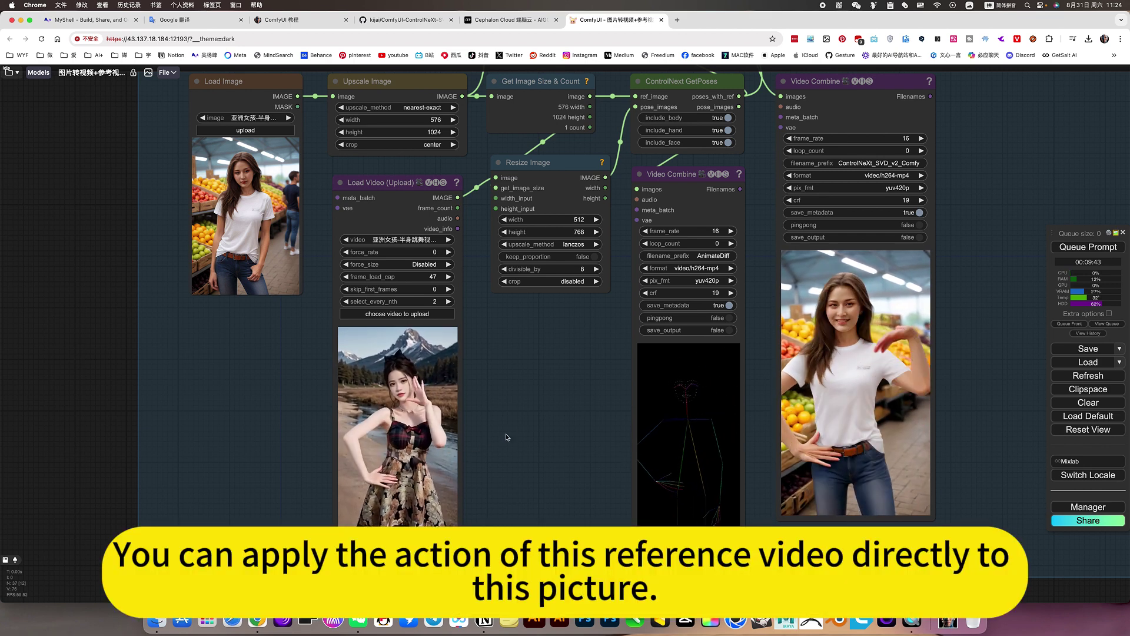
pyautogui.moveTo(525, 429); pyautogui.dragTo(609, 454)
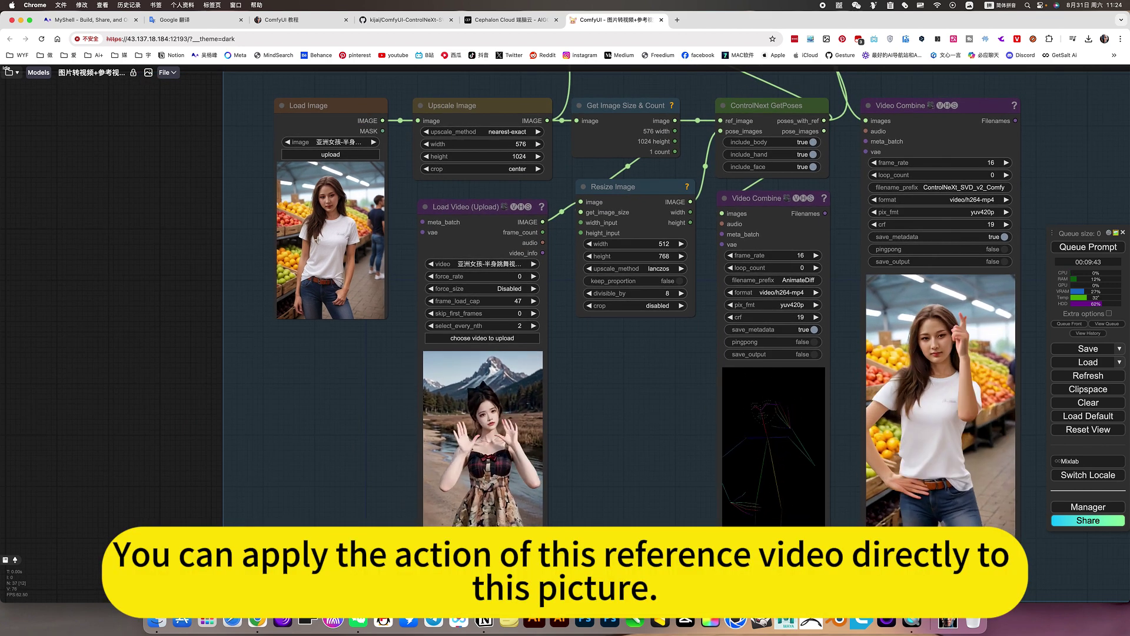
pyautogui.moveTo(575, 393); pyautogui.dragTo(410, 388)
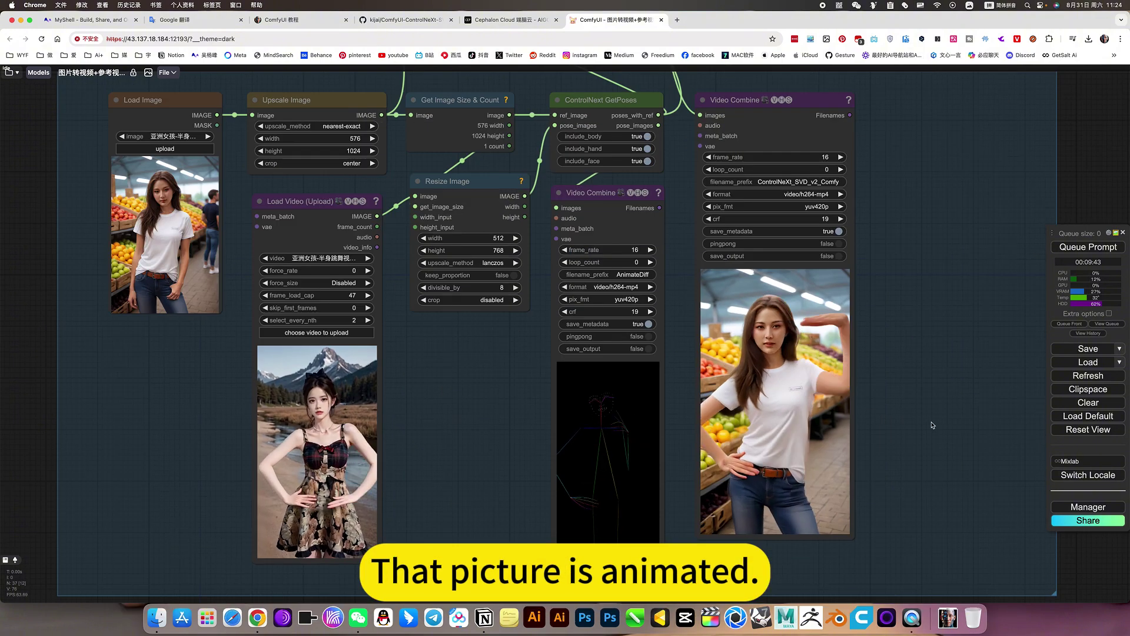
pyautogui.moveTo(802, 312); pyautogui.dragTo(684, 325)
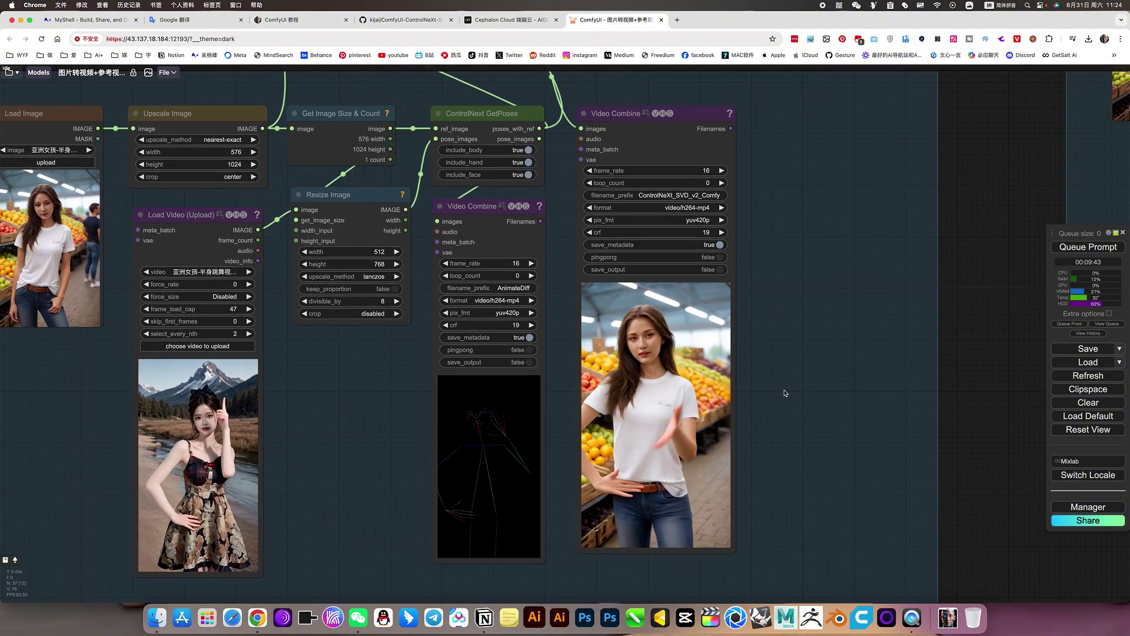
pyautogui.scroll(6, 671, 372)
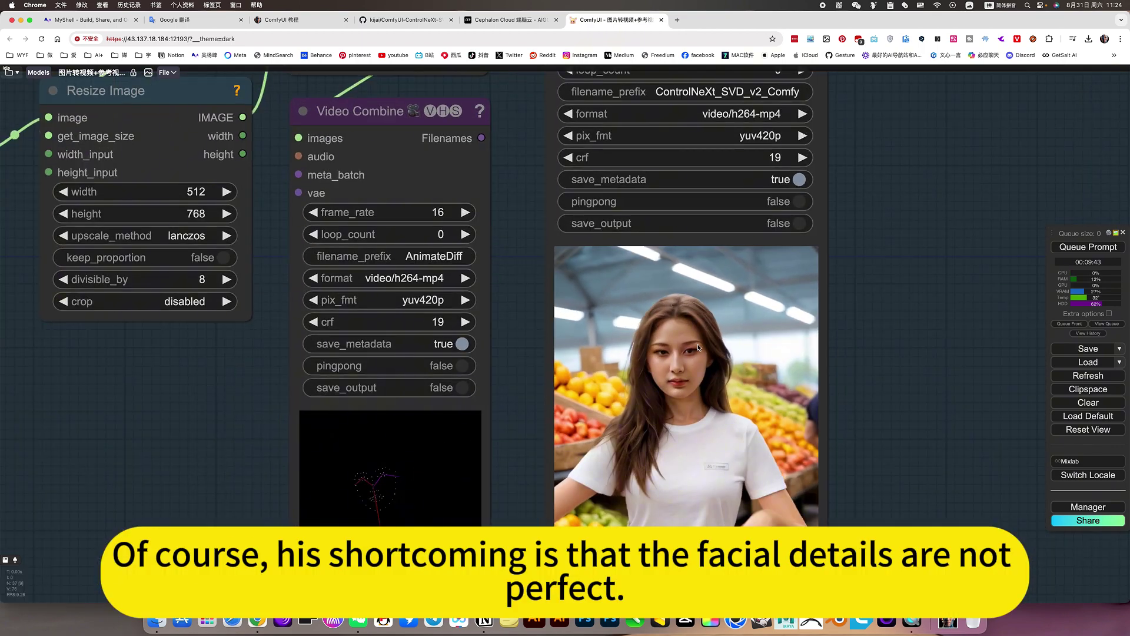
pyautogui.scroll(-7, 692, 349)
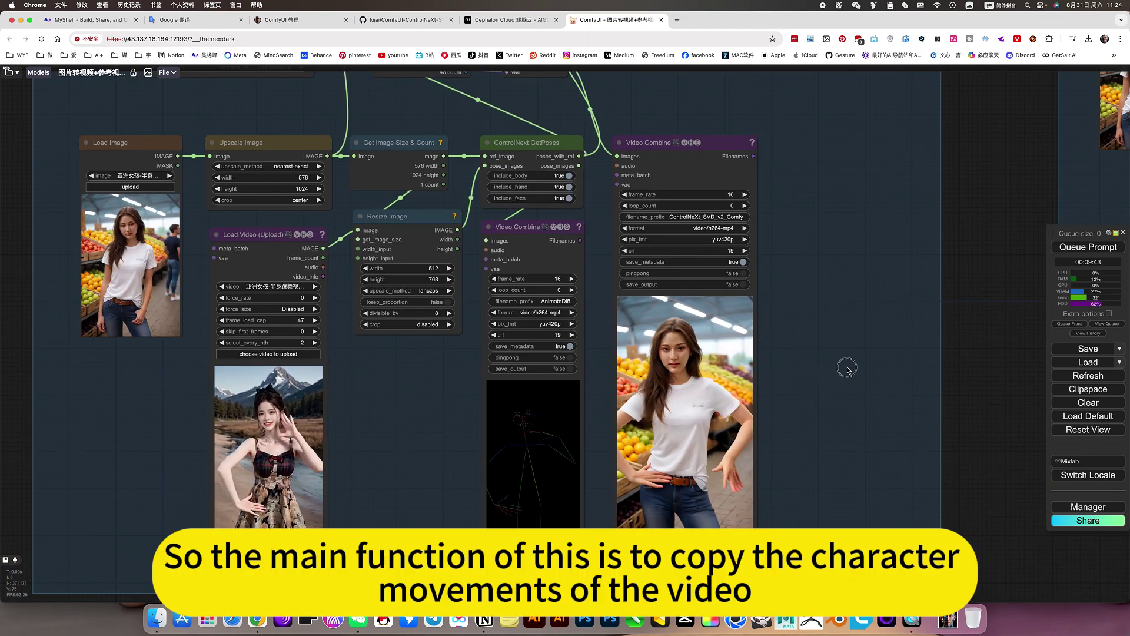
pyautogui.moveTo(864, 362); pyautogui.dragTo(936, 330)
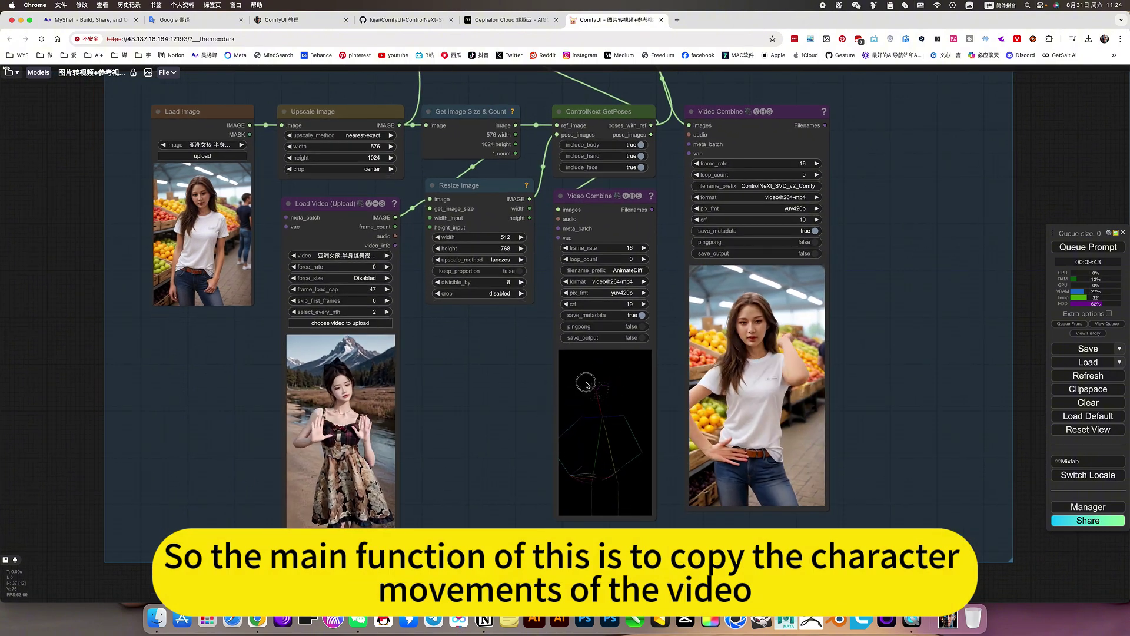
pyautogui.scroll(5, 422, 399)
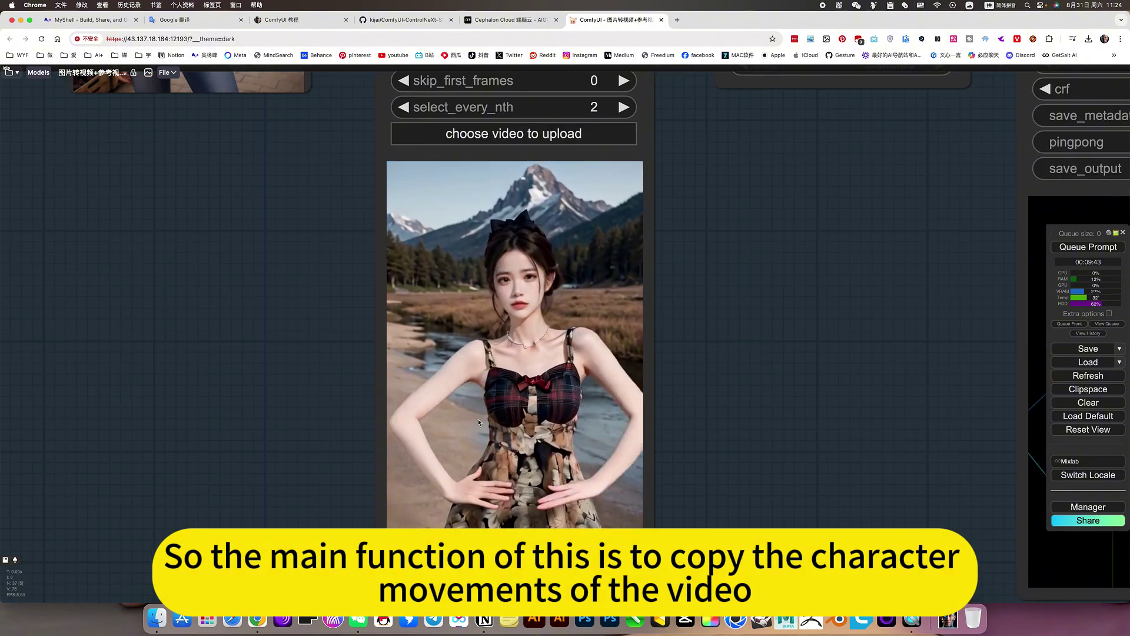
pyautogui.scroll(-5, 714, 430)
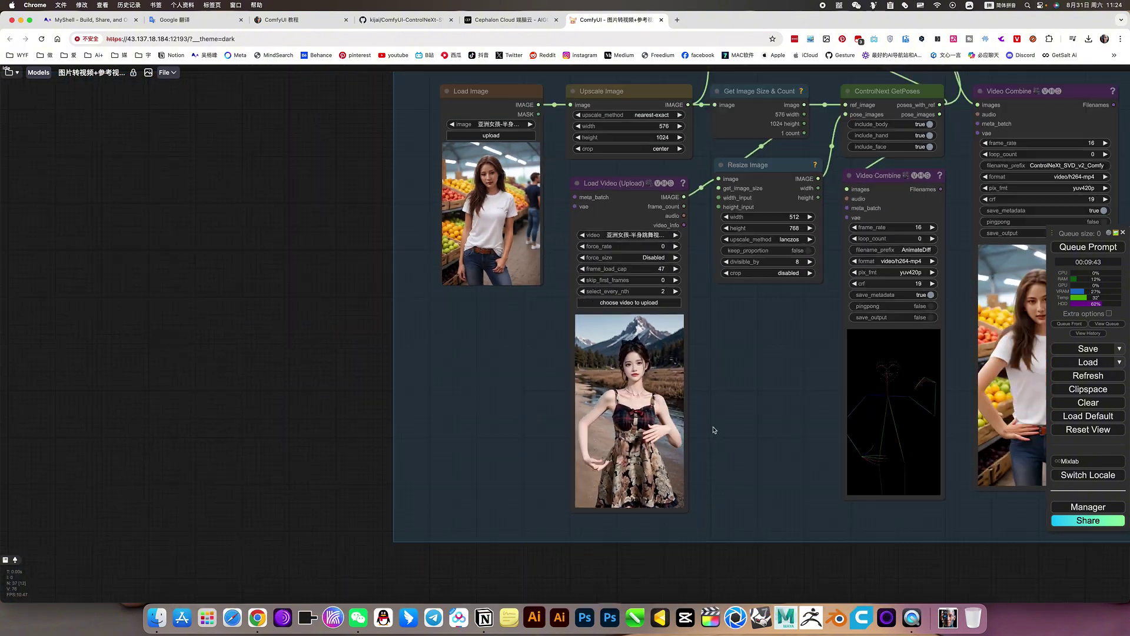
# Compare the two picture-to-video workflow groups, ControlNeXt SVD v2 + Diffusion SVD and ControlNeXt SVD v2
pyautogui.scroll(-4, 749, 386)
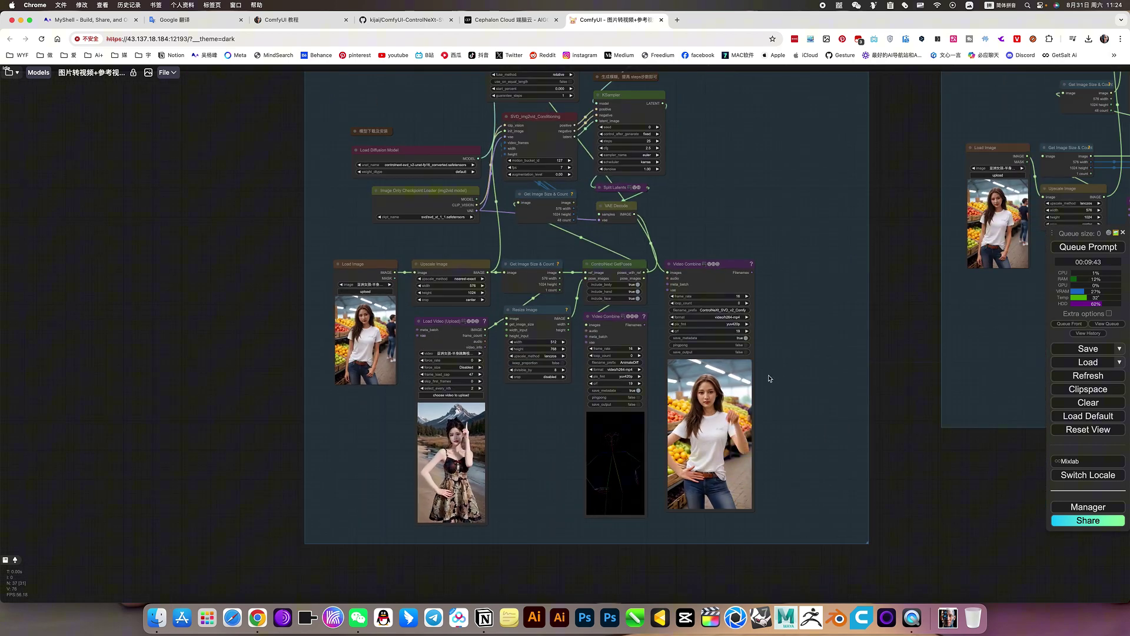
pyautogui.moveTo(815, 388); pyautogui.dragTo(526, 450)
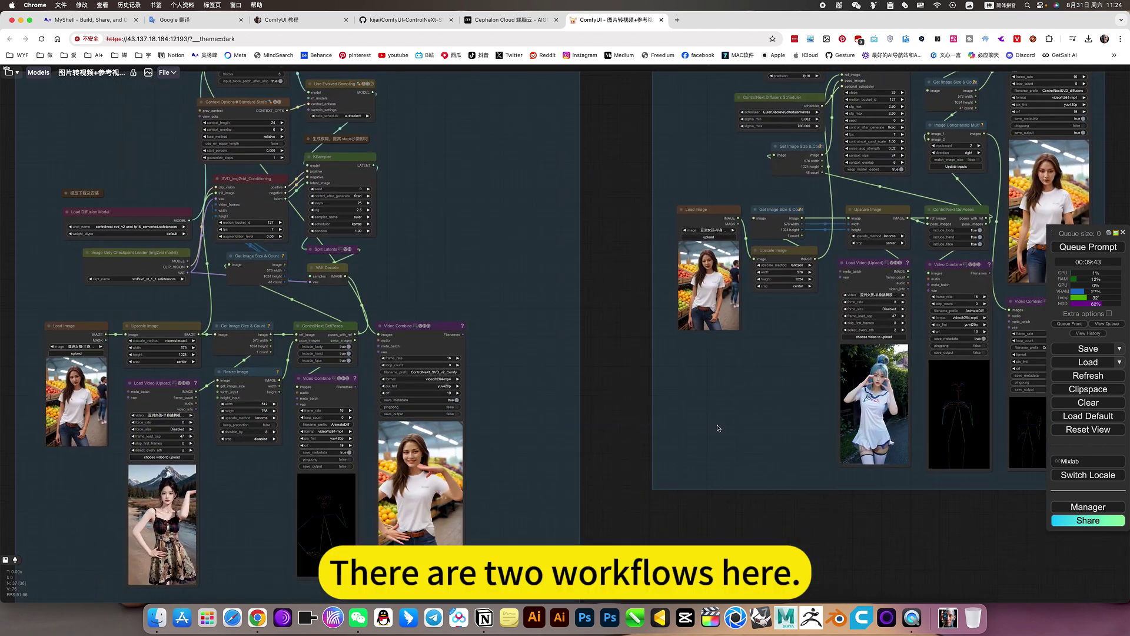
pyautogui.hscroll(7, 738, 428)
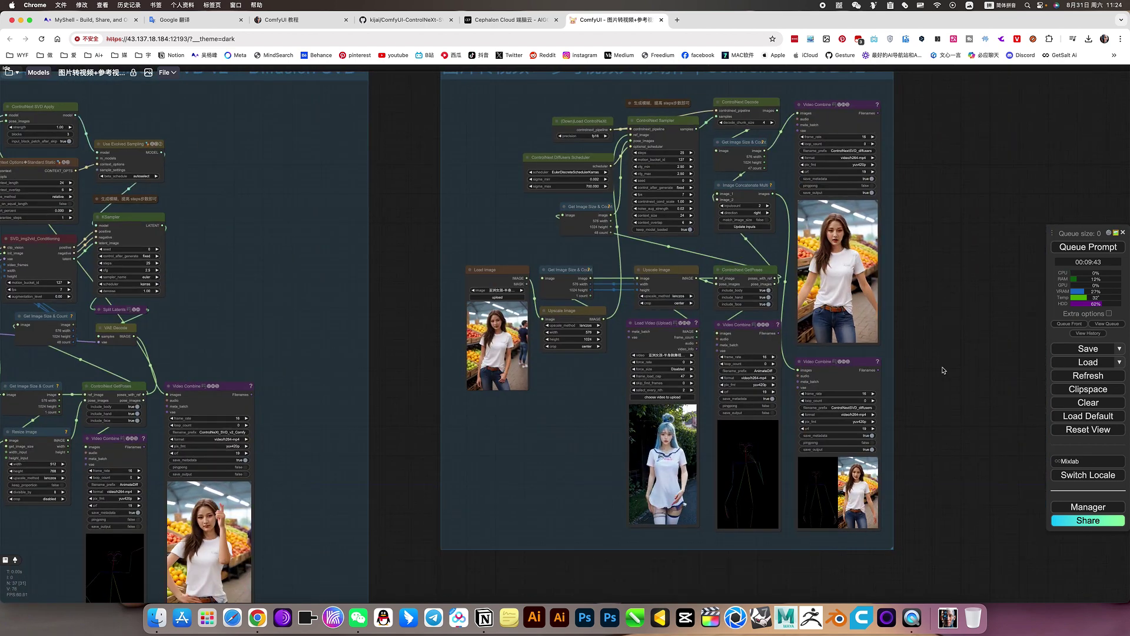
pyautogui.scroll(2, 954, 396)
pyautogui.hscroll(-5, 546, 254)
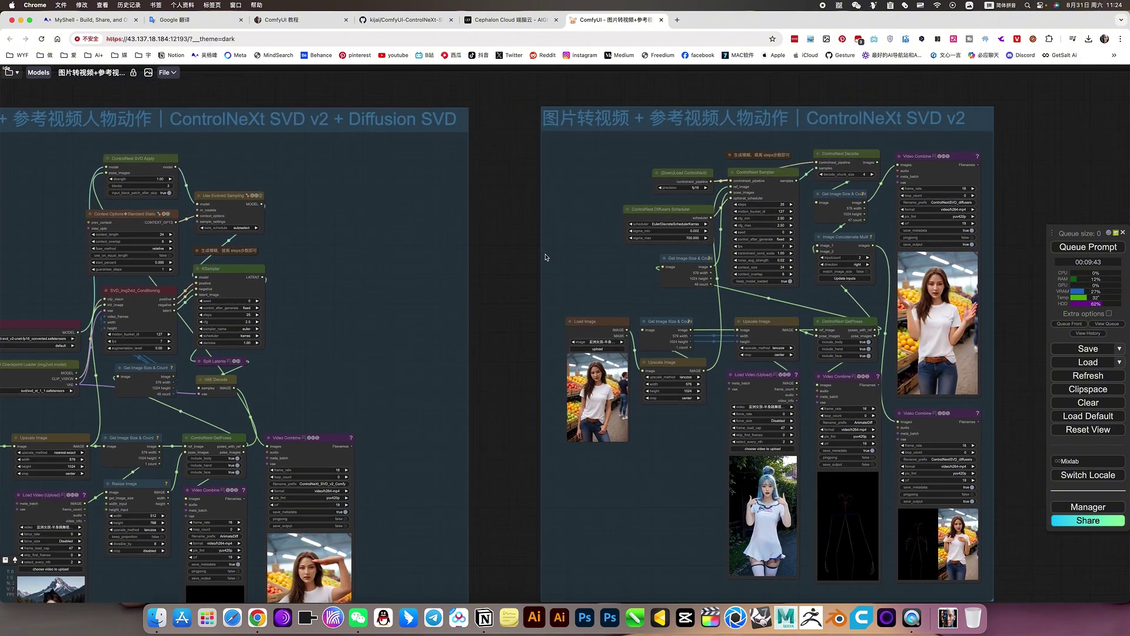
pyautogui.scroll(2, 837, 181)
pyautogui.hscroll(1, 838, 180)
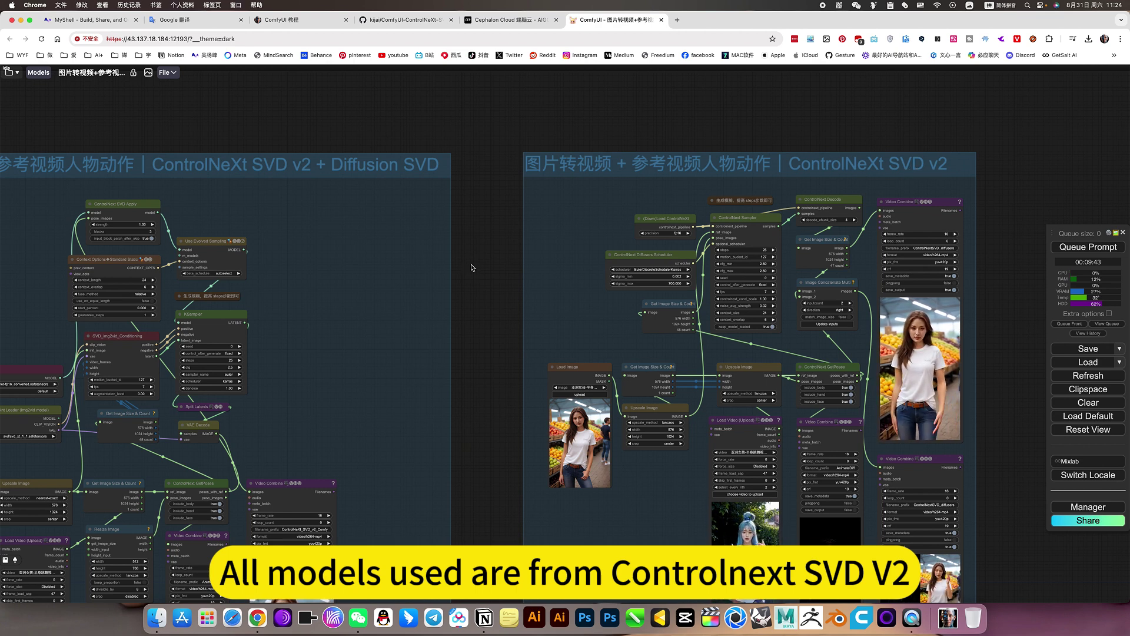
pyautogui.hscroll(-10, 471, 265)
pyautogui.scroll(-1, 471, 265)
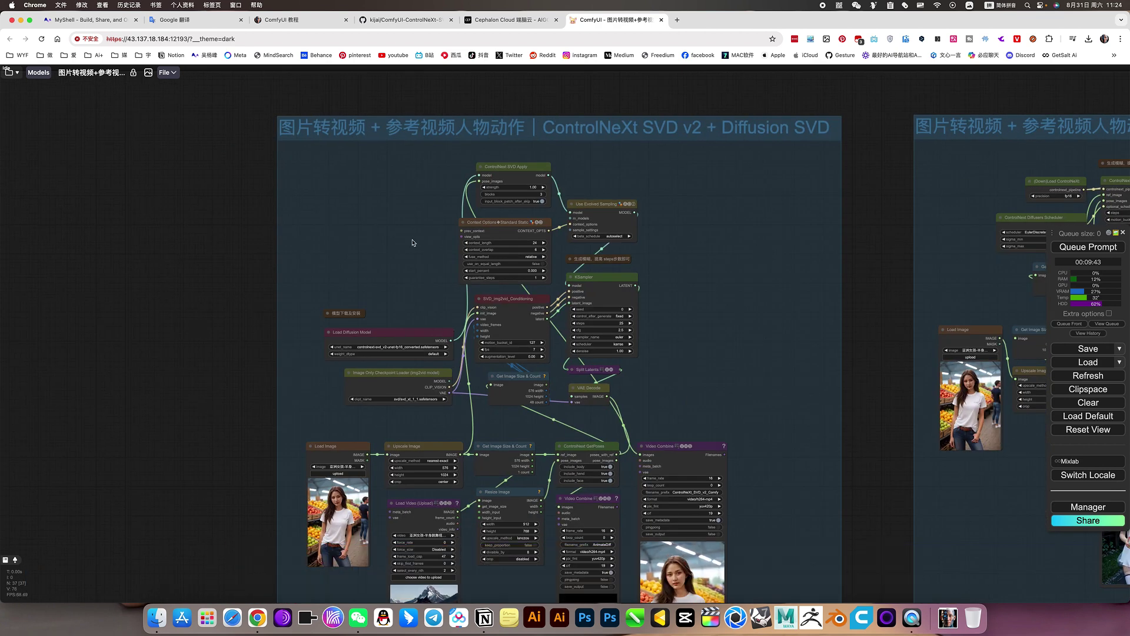
# Inspect the Load Diffusion Model and Image Only Checkpoint Loader nodes of the ControlNeXt SVD v2 + Diffusion SVD group, comparing both workflows
pyautogui.scroll(11, 415, 414)
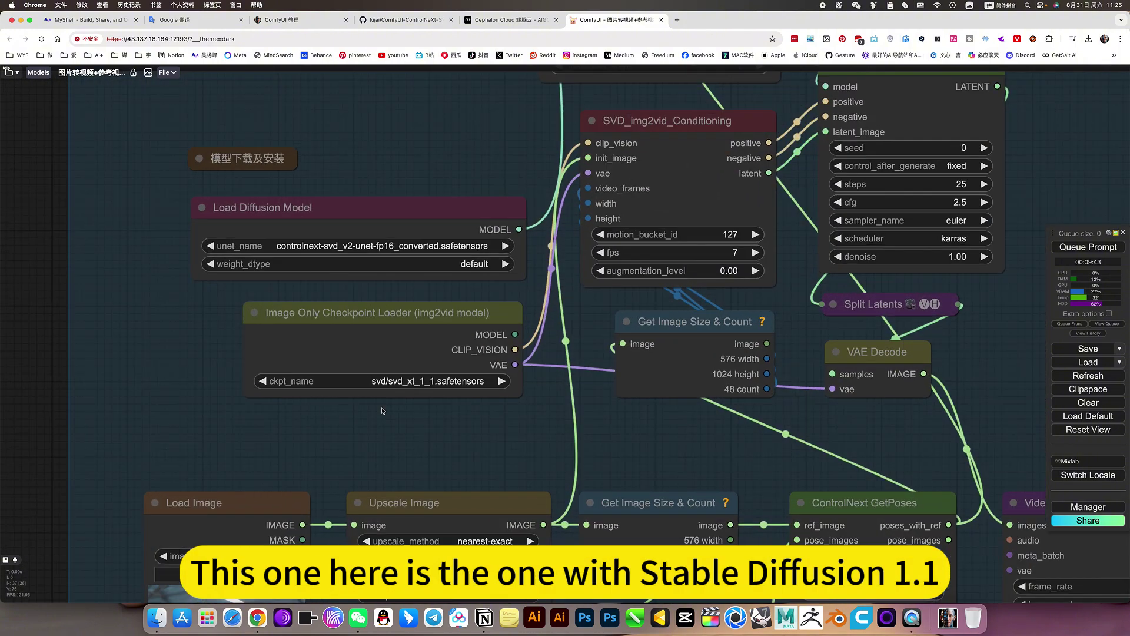
pyautogui.scroll(6, 383, 410)
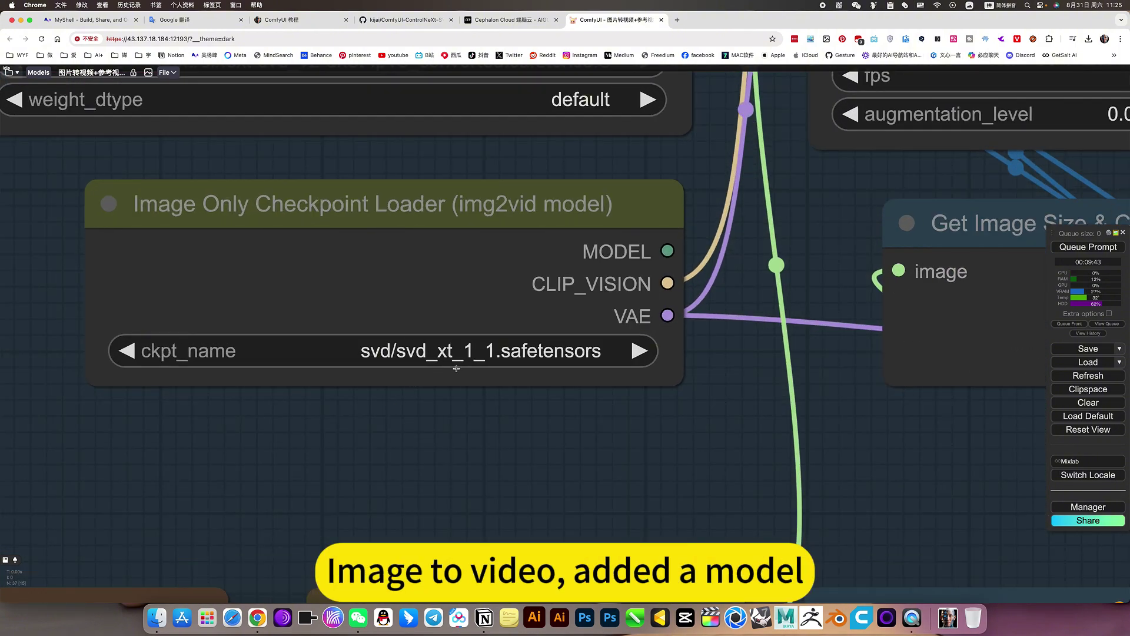
pyautogui.scroll(-10, 456, 369)
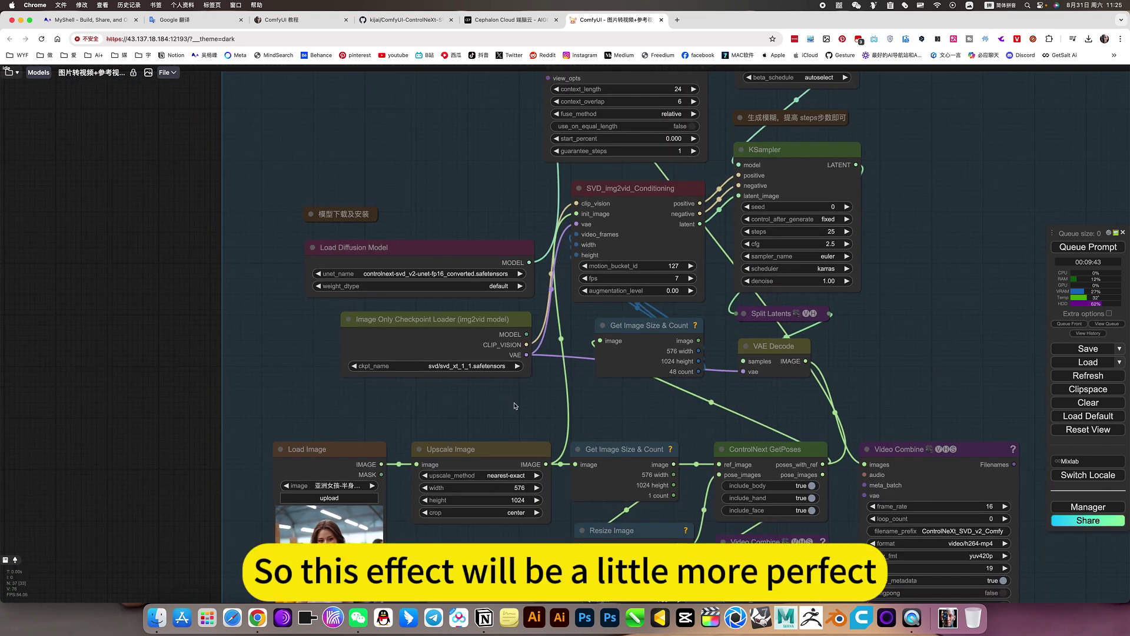
pyautogui.moveTo(513, 406); pyautogui.dragTo(383, 239)
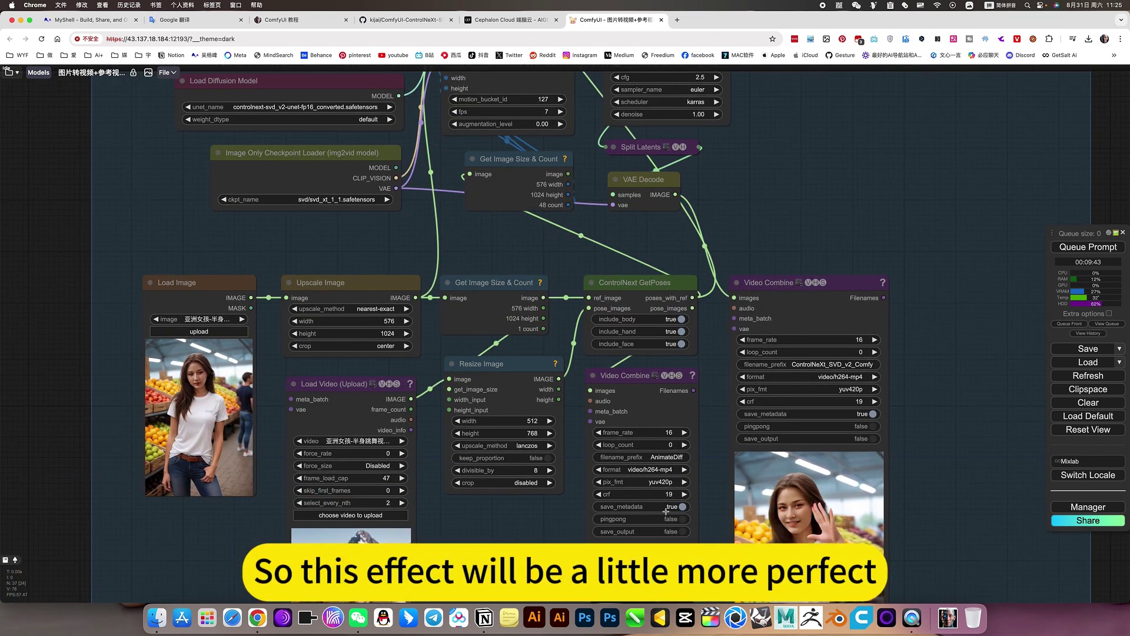
pyautogui.scroll(-4, 877, 469)
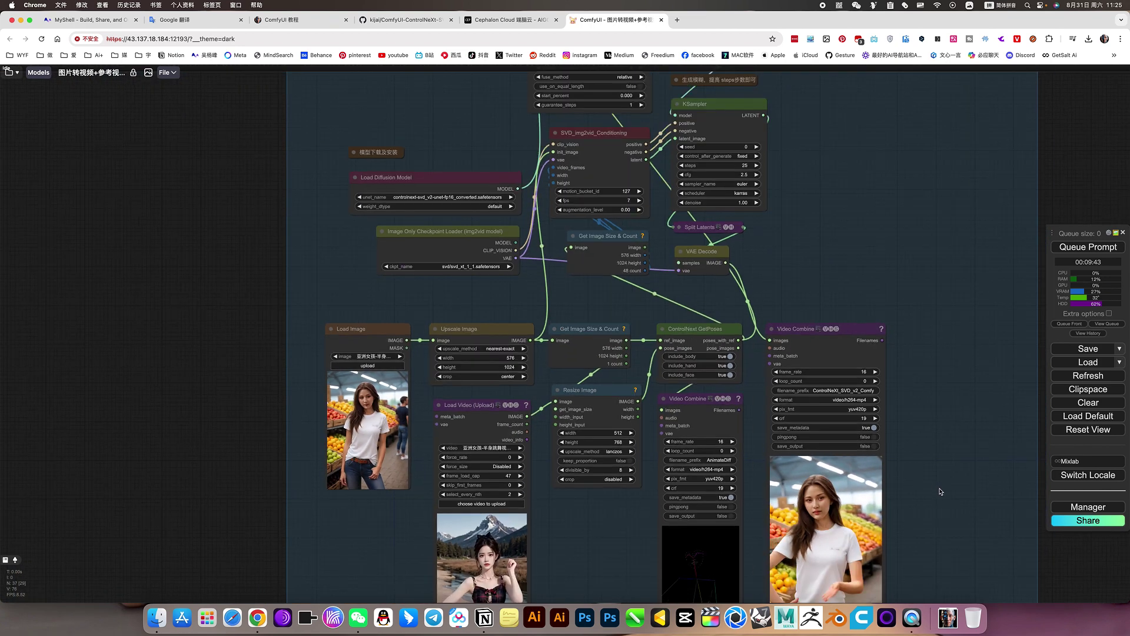
pyautogui.scroll(-4, 711, 438)
pyautogui.scroll(-2, 694, 450)
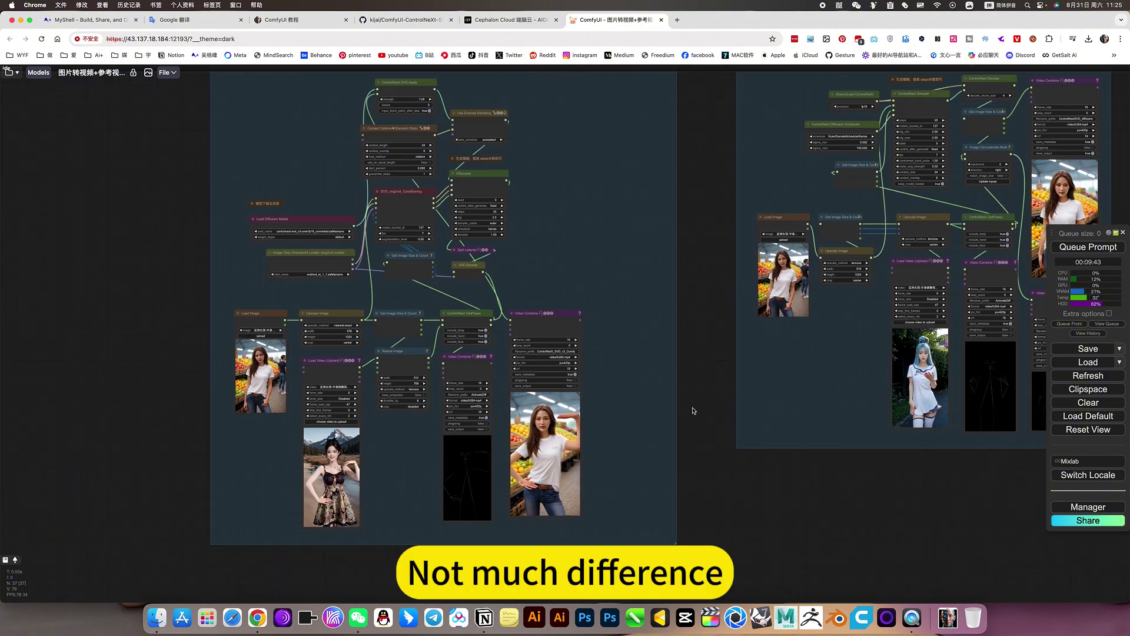
pyautogui.hscroll(3, 691, 456)
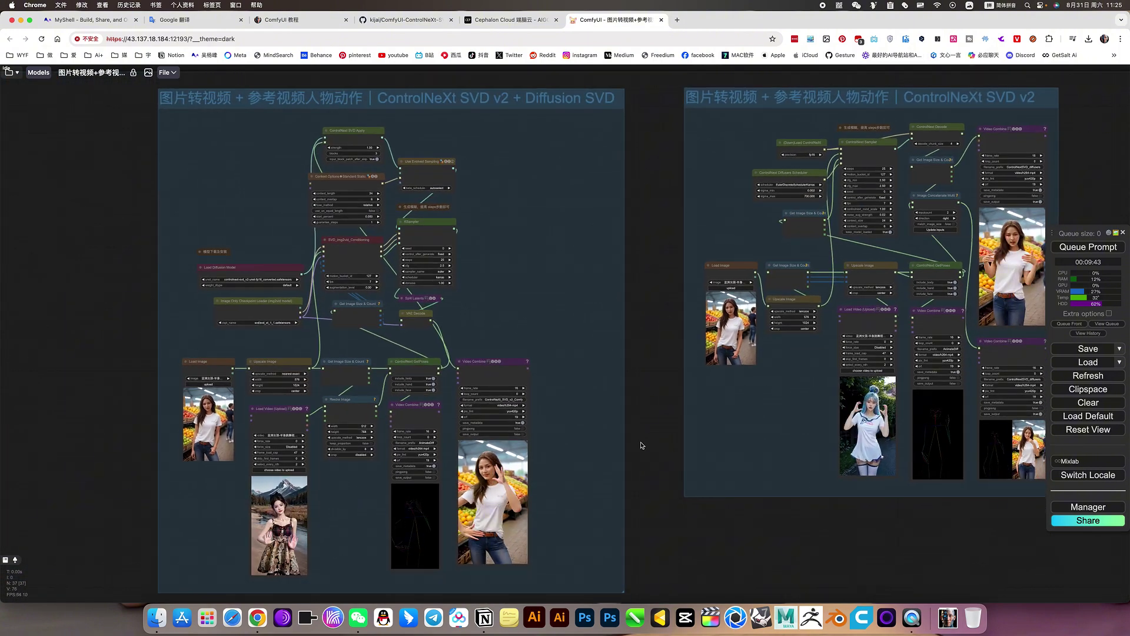
# Look at the Cephalon Cloud AIGC applications page and return to the ComfyUI workflow
pyautogui.click(512, 21)
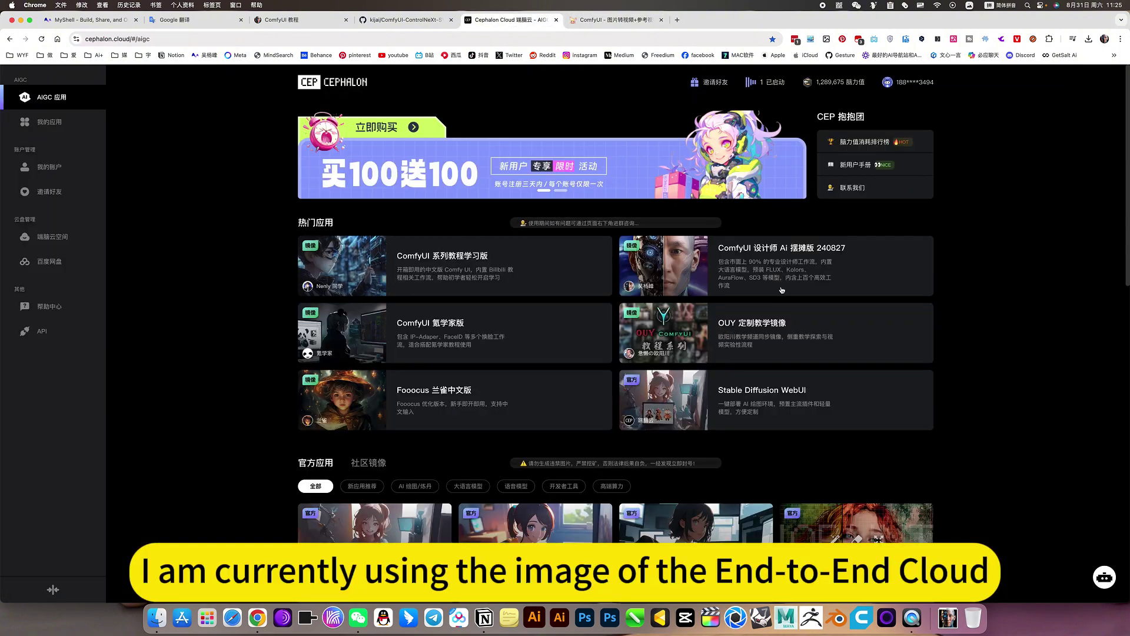
pyautogui.click(612, 21)
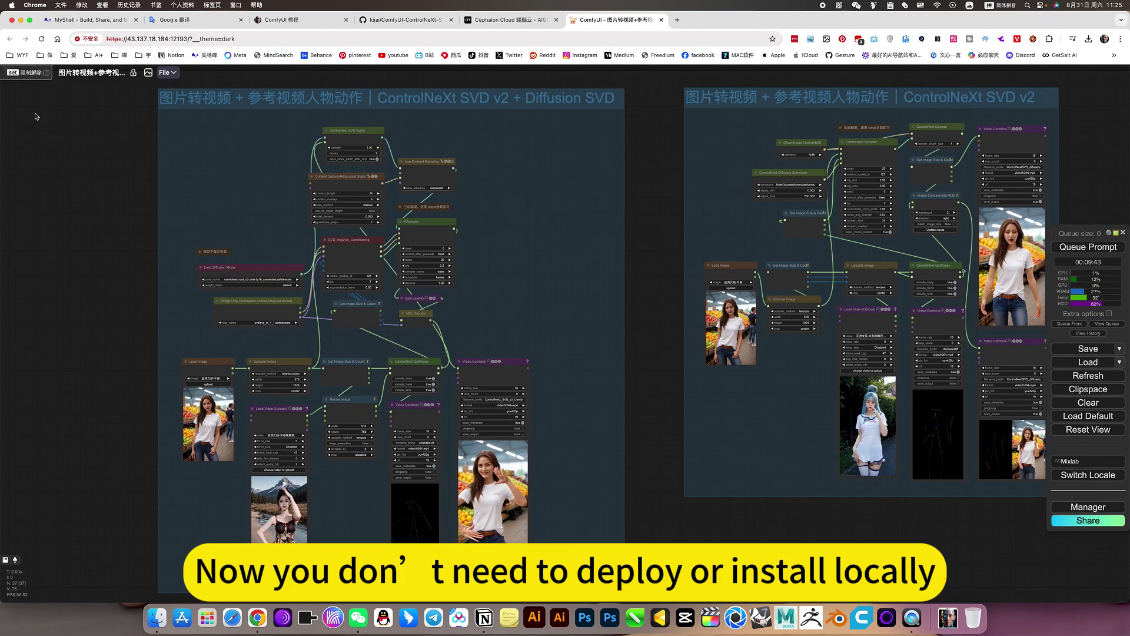
# Open the 图片转视频+参考视频人物动作 ControlNeXt workflow from the author's folder in the ComfyUI workspace and close the workflow list
pyautogui.click(9, 72)
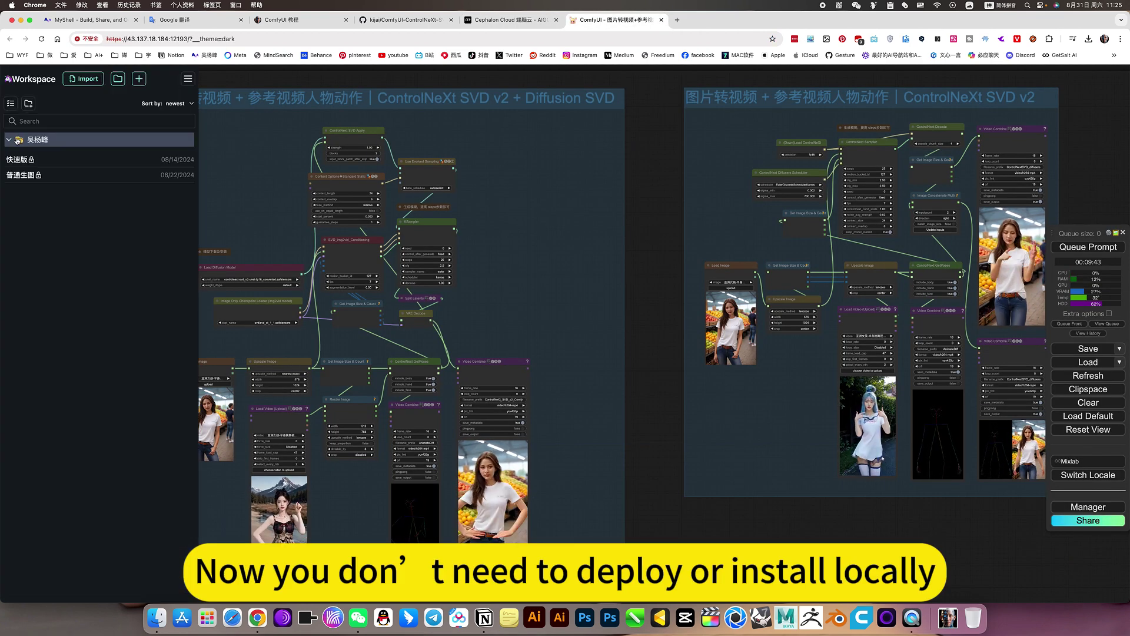
pyautogui.click(11, 140)
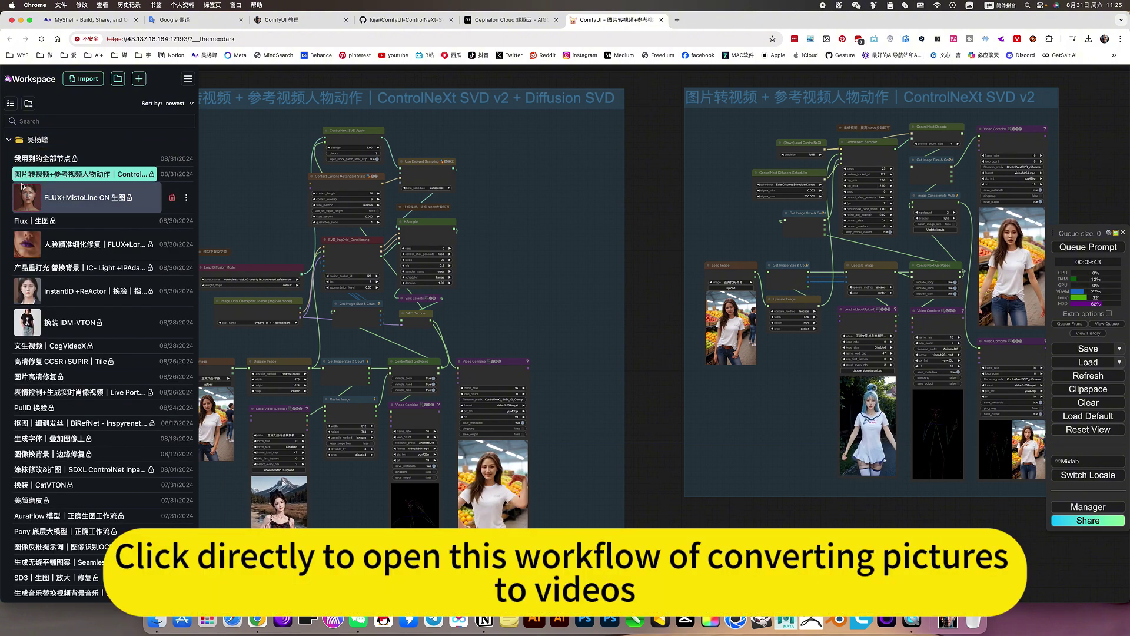
pyautogui.click(105, 176)
pyautogui.click(650, 309)
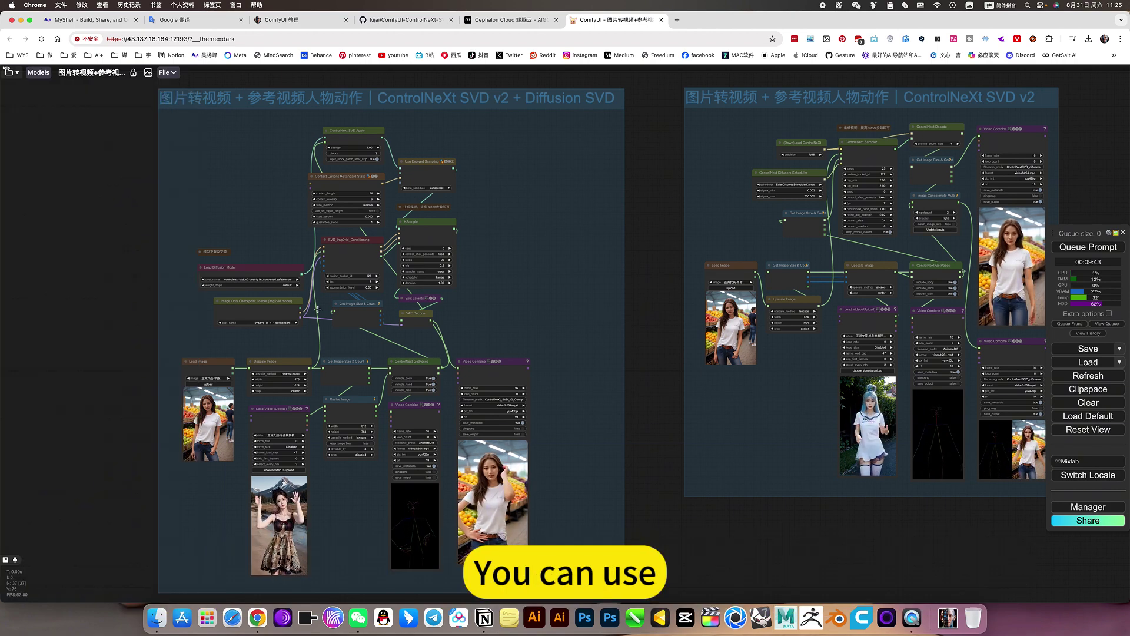
# Review the model loaders, sampler nodes and overall node layout of the ControlNeXt SVD v2 + Diffusion SVD group
pyautogui.scroll(5, 233, 286)
pyautogui.scroll(2, 233, 286)
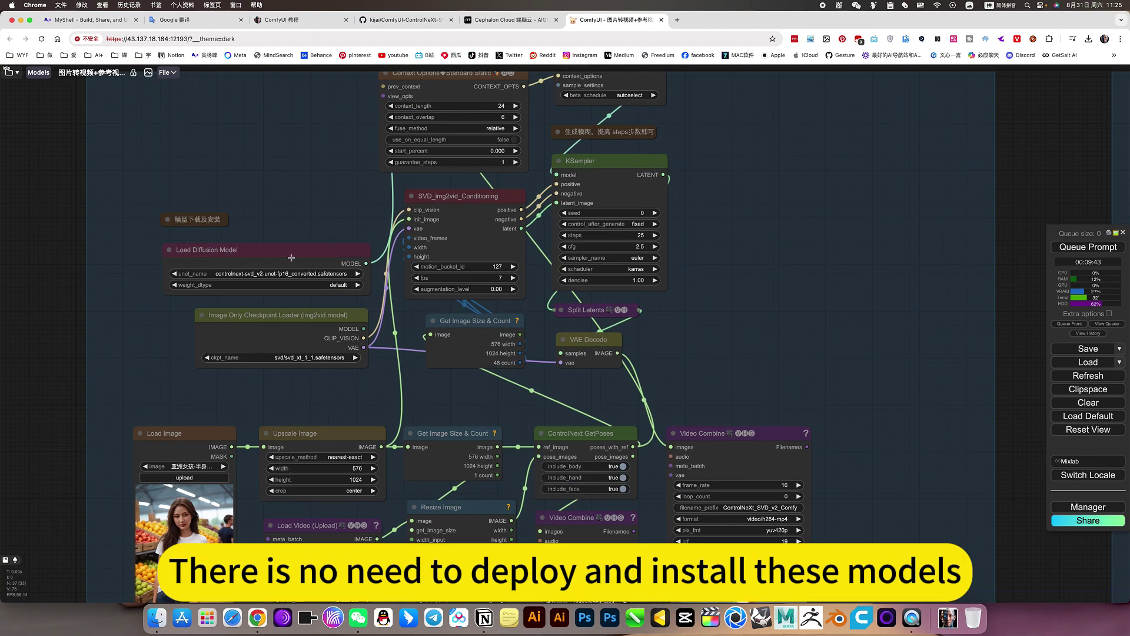
pyautogui.scroll(-5, 383, 319)
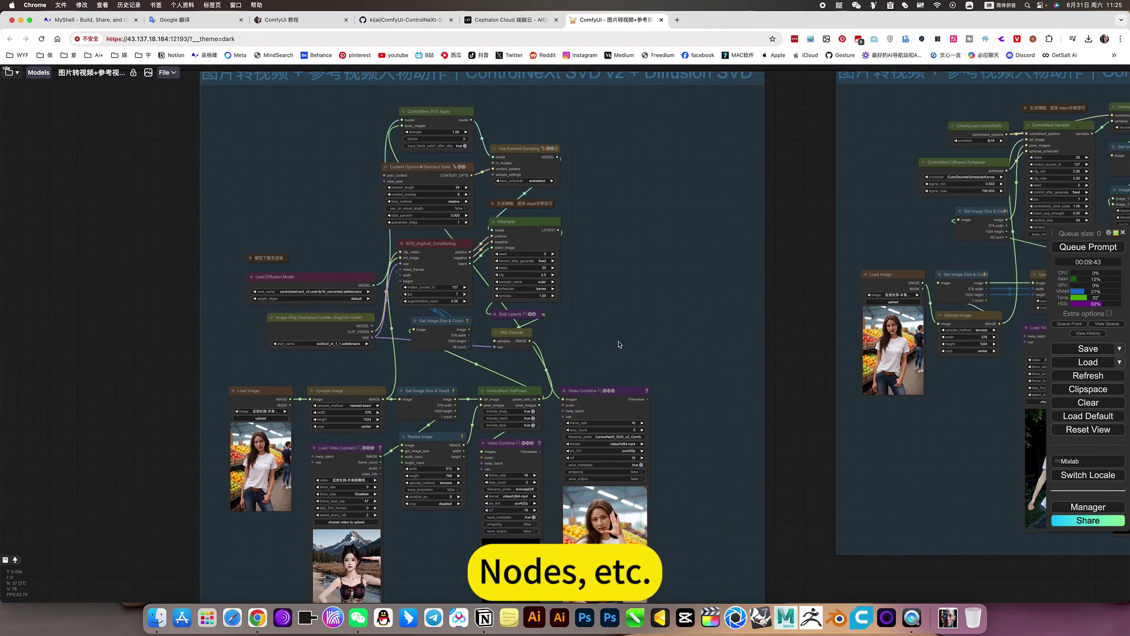
pyautogui.scroll(-4, 652, 357)
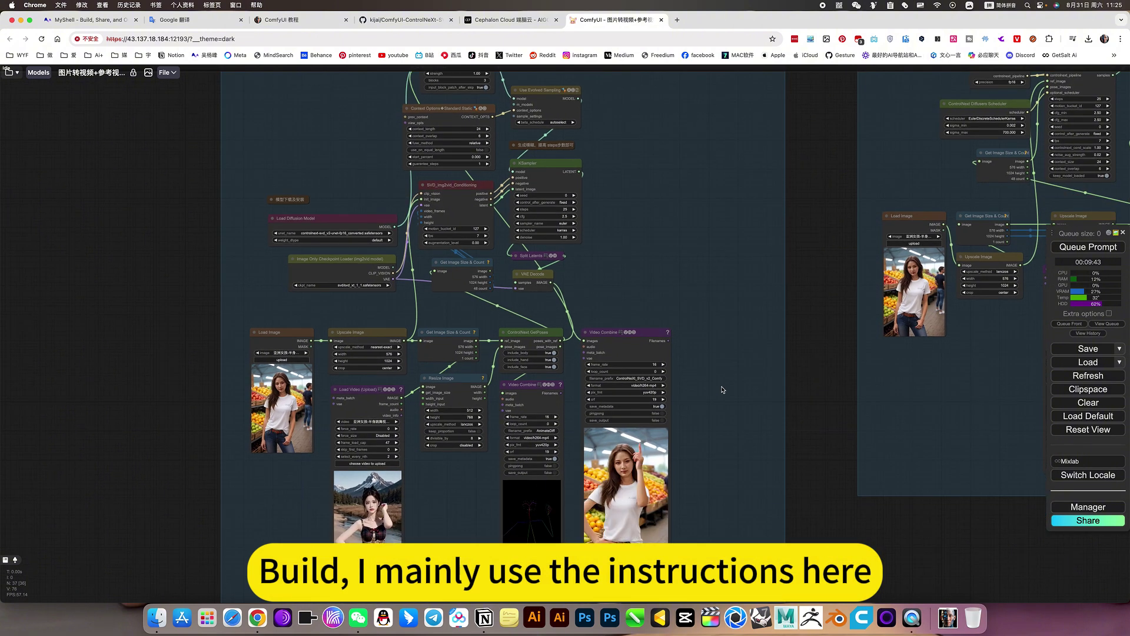
pyautogui.scroll(-3, 721, 393)
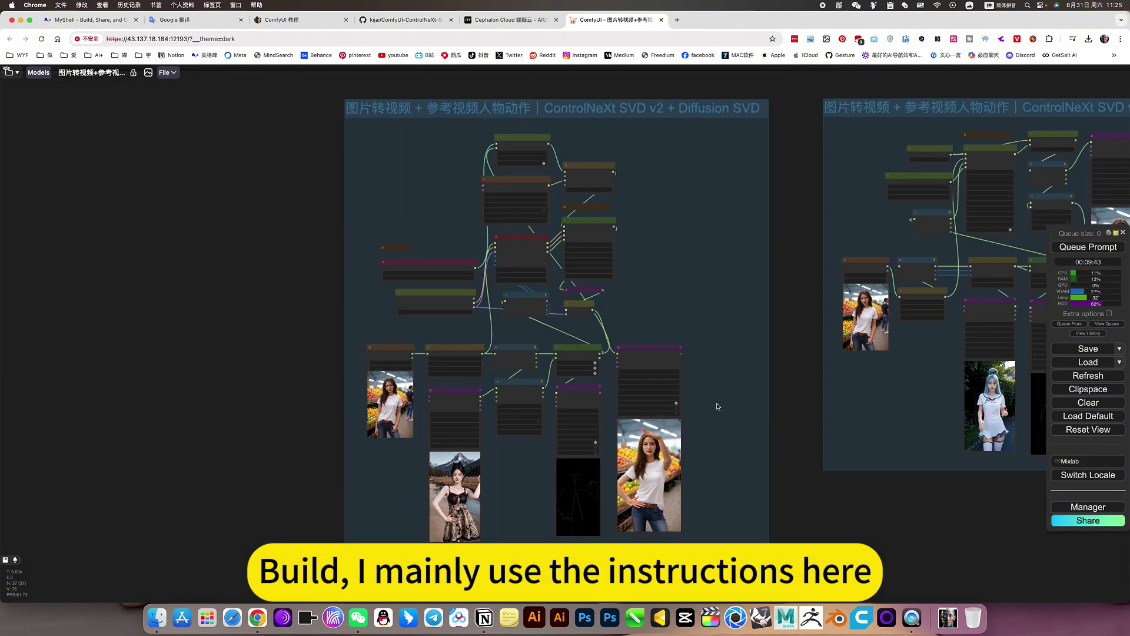
pyautogui.scroll(5, 509, 324)
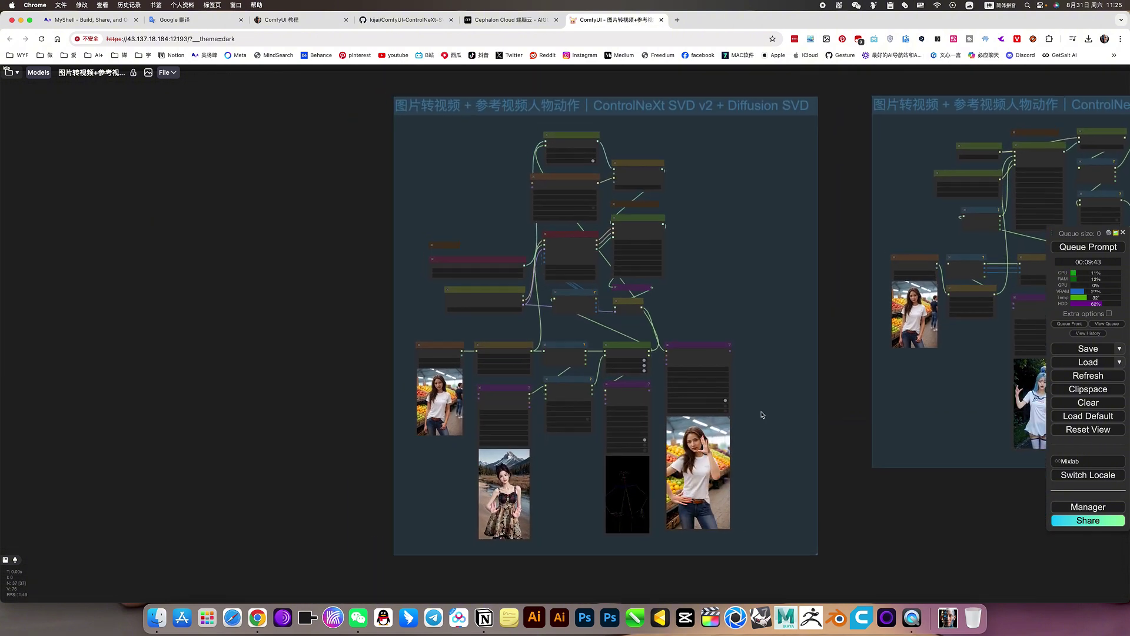
pyautogui.scroll(1, 509, 325)
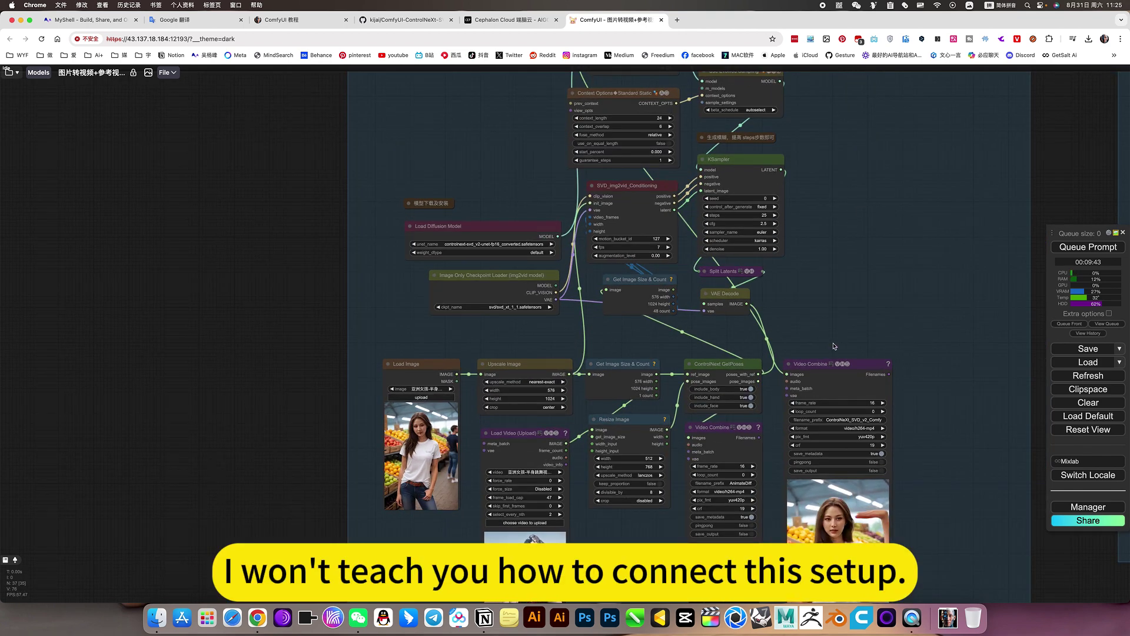
pyautogui.scroll(-3, 825, 325)
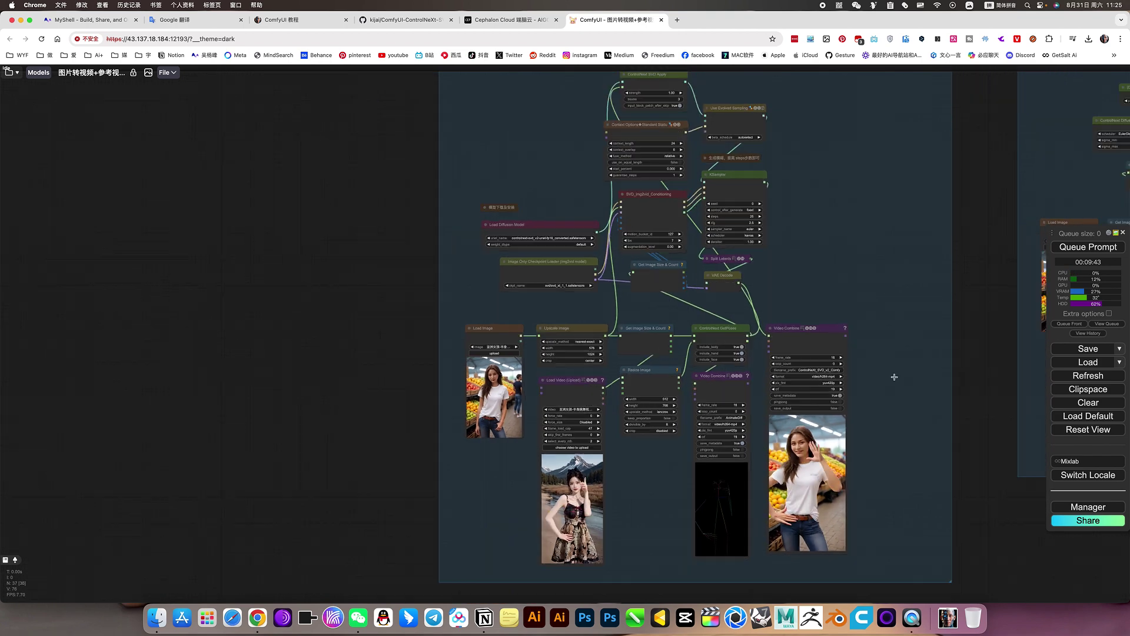
pyautogui.moveTo(875, 387); pyautogui.dragTo(781, 403)
pyautogui.moveTo(700, 260); pyautogui.dragTo(694, 294)
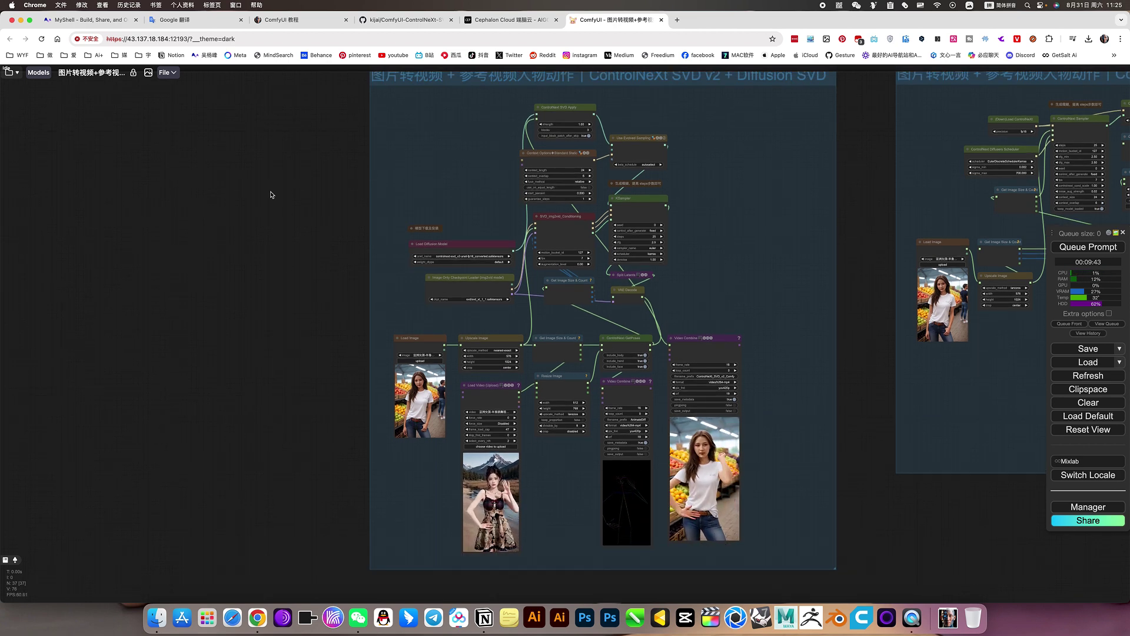
# Expand the author's folder in the ComfyUI workspace list and check the date of the ComfyUI 设计师 AI 摆摊版 240827 image on Cephalon Cloud
pyautogui.moveTo(272, 194); pyautogui.dragTo(265, 203)
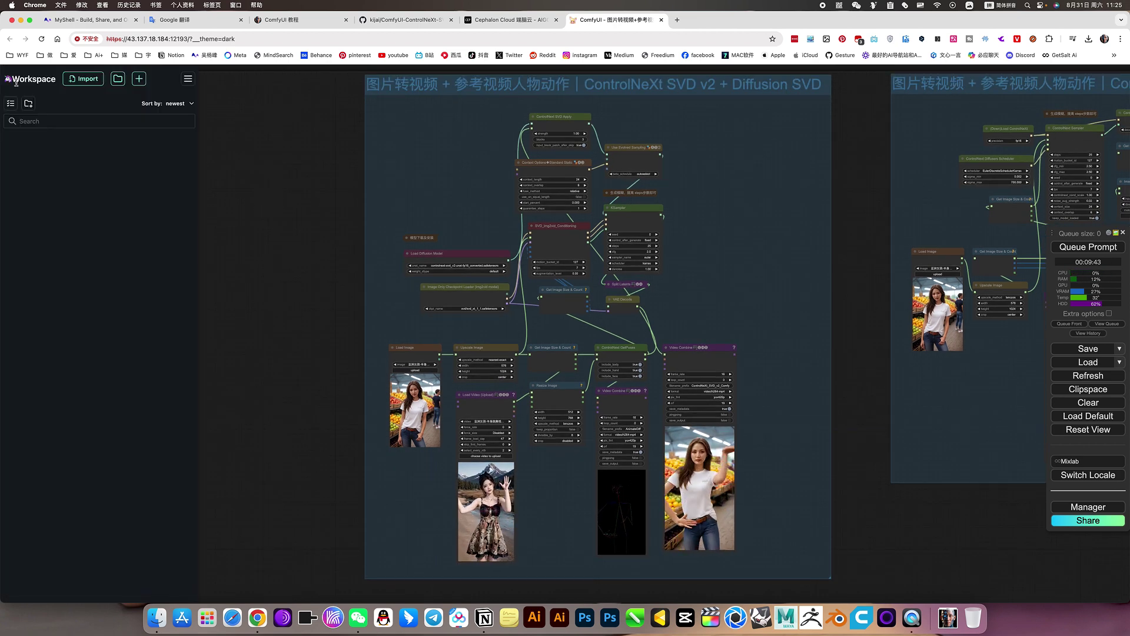
pyautogui.click(8, 141)
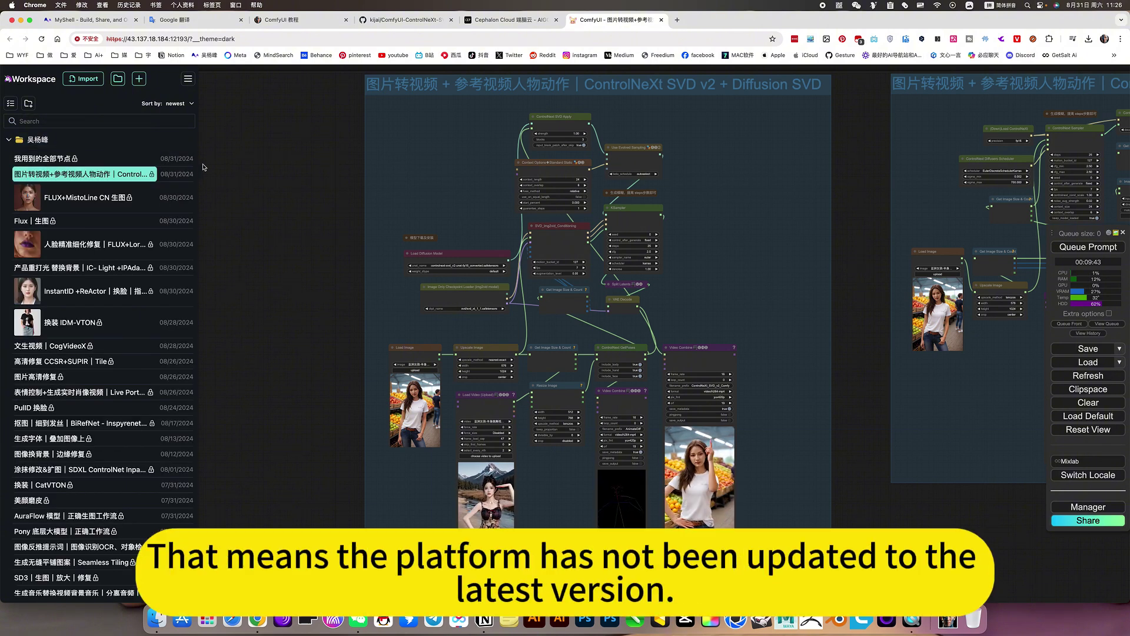
pyautogui.click(521, 20)
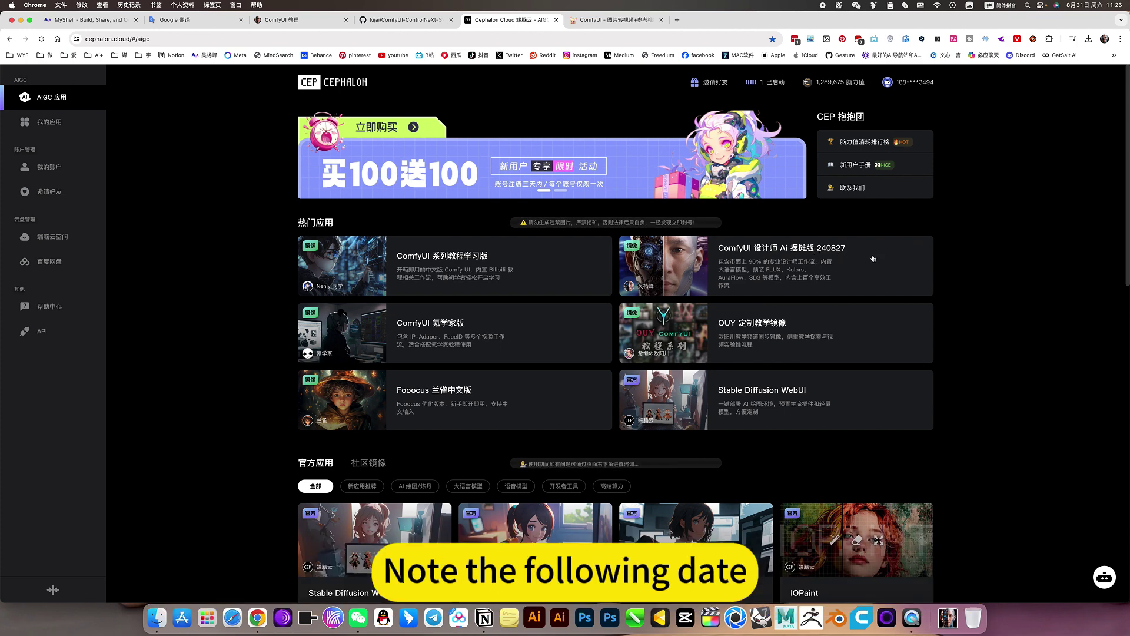
pyautogui.click(599, 20)
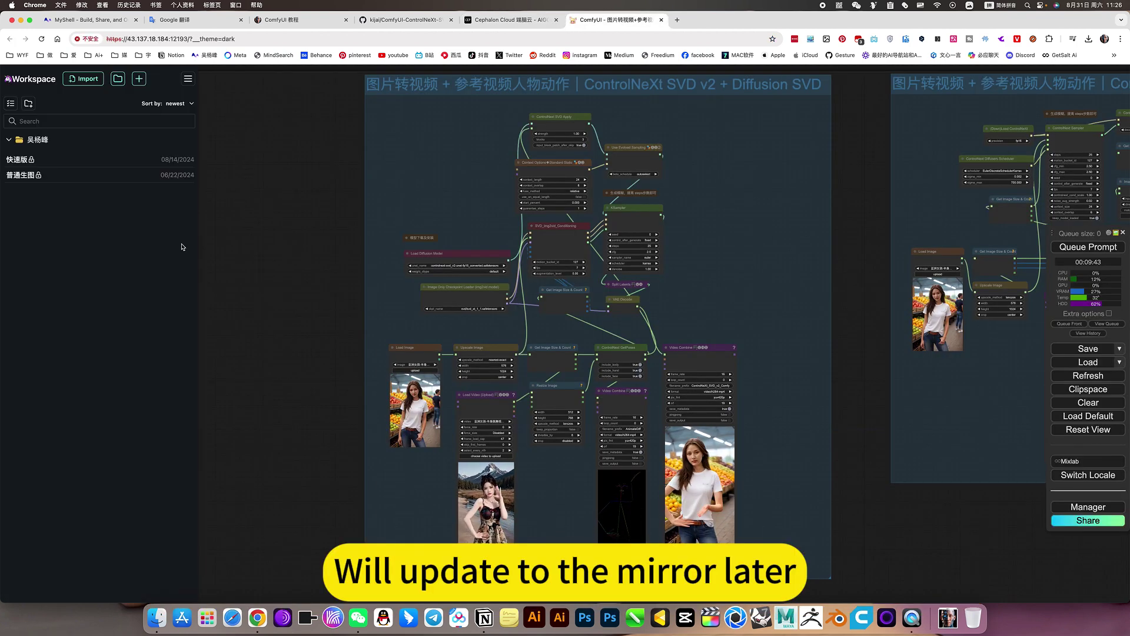
pyautogui.click(10, 141)
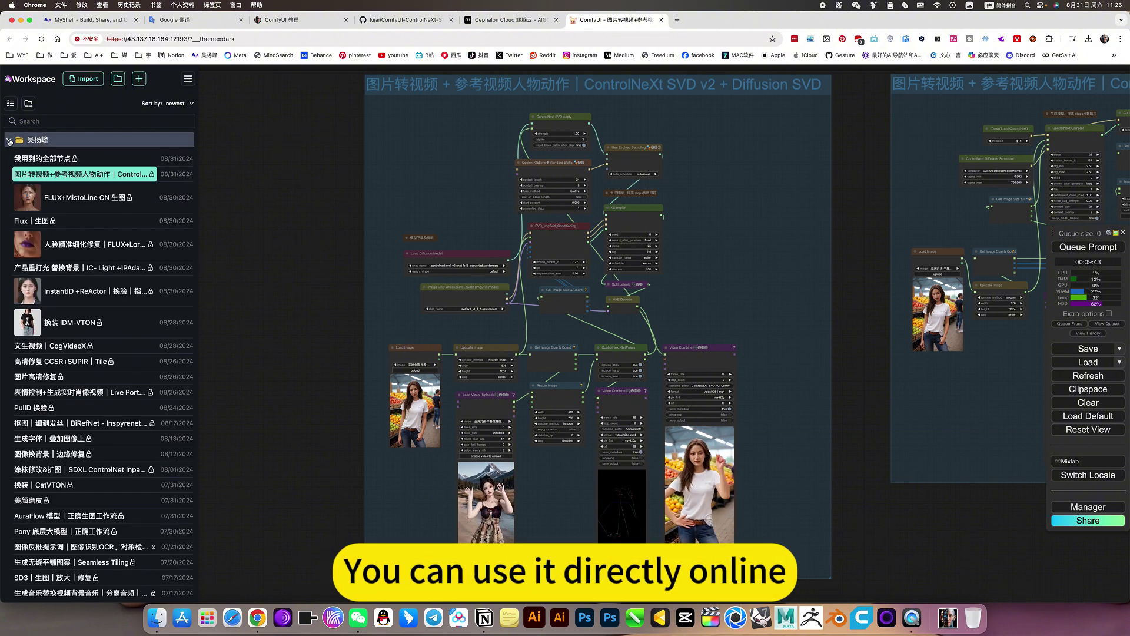
pyautogui.click(294, 288)
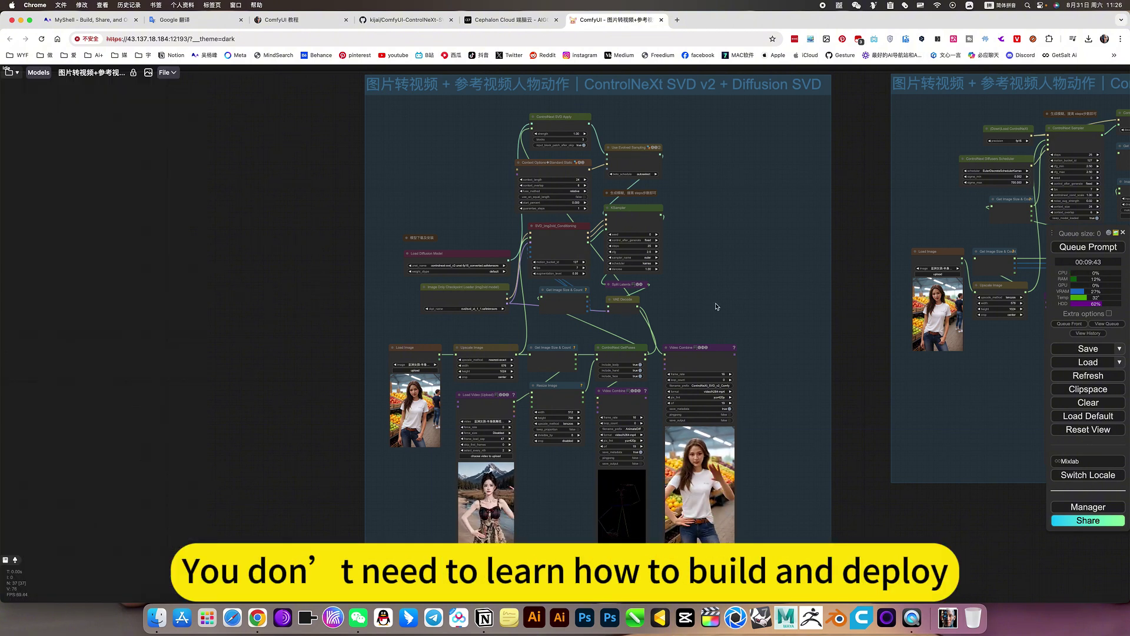
# Look over the ControlNeXt SVD v2 + Diffusion SVD group up close and both workflow groups as a whole
pyautogui.moveTo(686, 306); pyautogui.dragTo(687, 335)
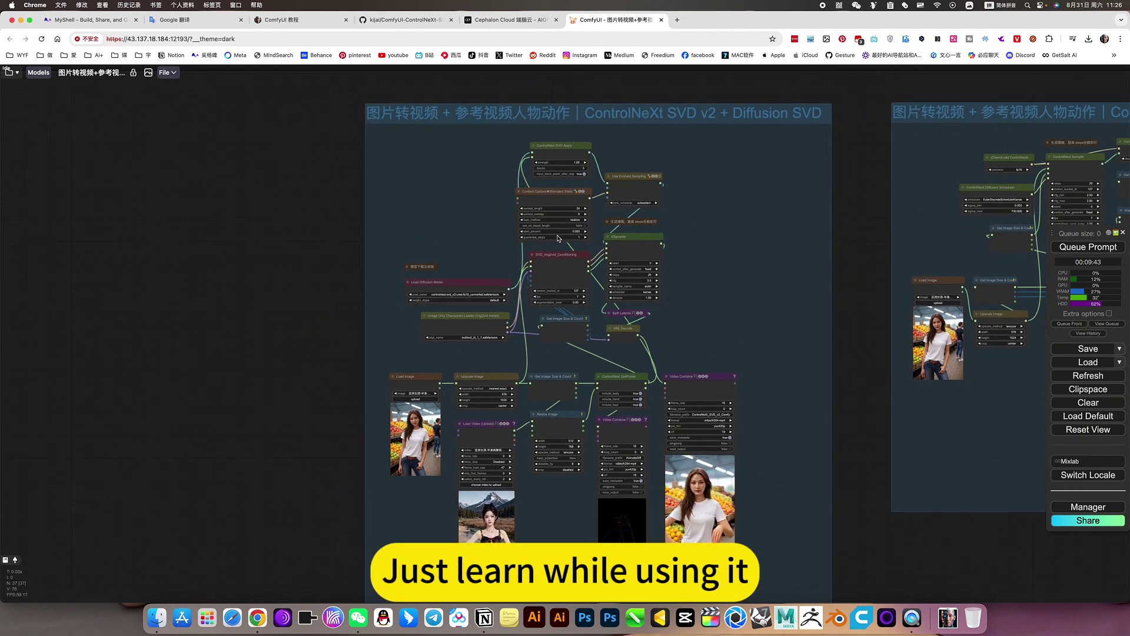
pyautogui.scroll(5, 441, 295)
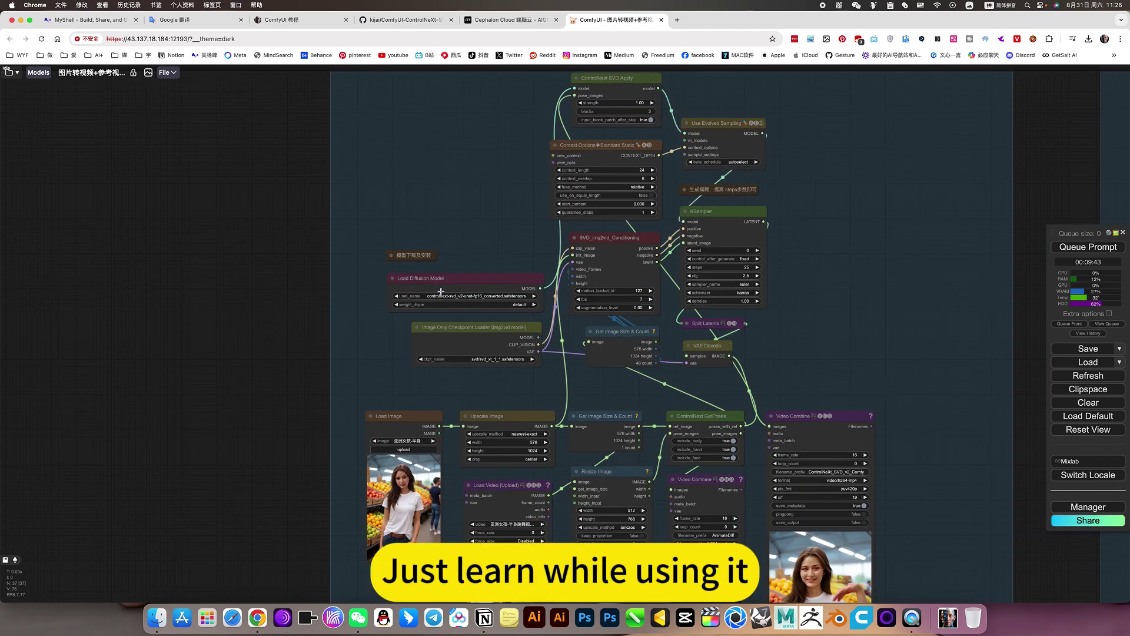
pyautogui.scroll(-4, 441, 295)
pyautogui.moveTo(746, 322); pyautogui.dragTo(729, 291)
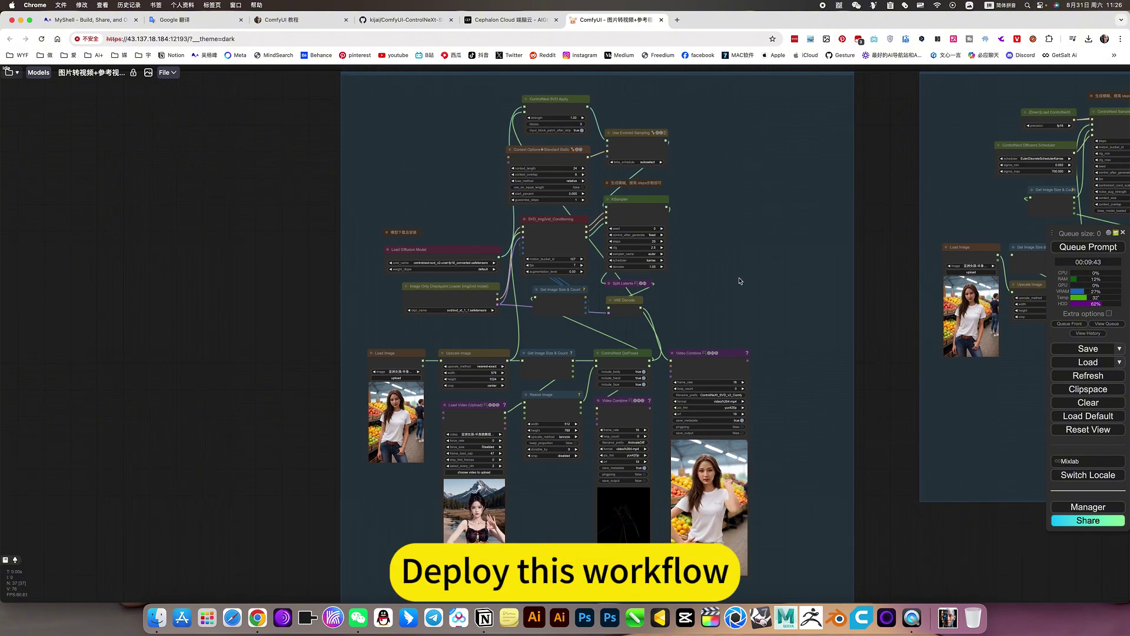
pyautogui.scroll(-5, 740, 280)
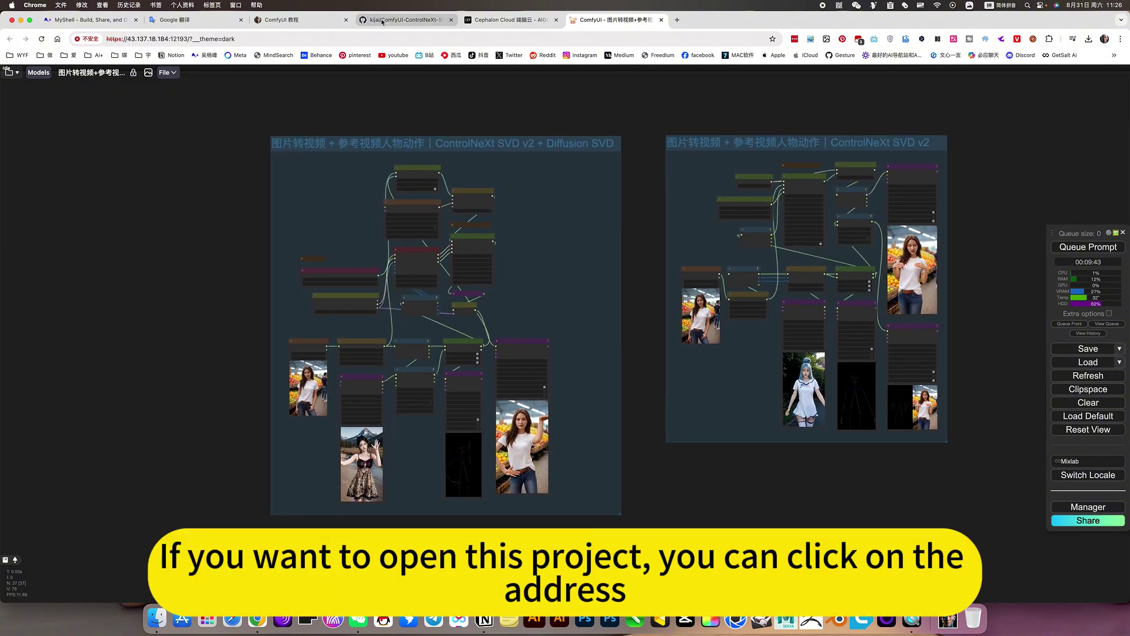
# Switch to the ComfyUI-ControlNeXt-SVD GitHub repository and view its file list and the README's example workflow videos
pyautogui.click(382, 20)
pyautogui.scroll(15, 552, 187)
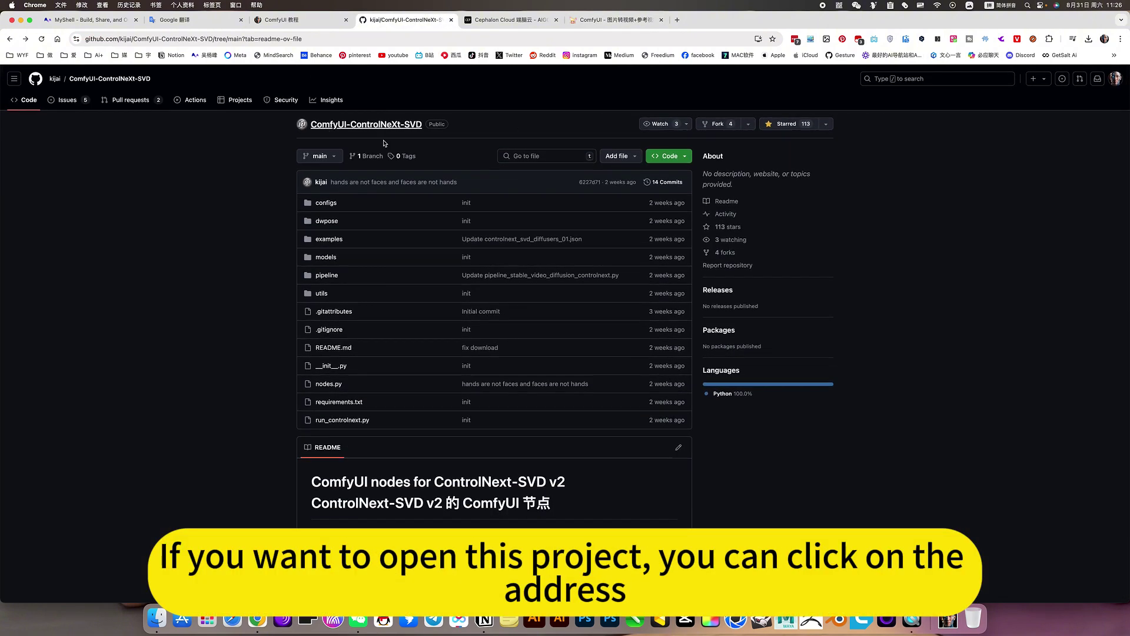
pyautogui.scroll(-15, 552, 187)
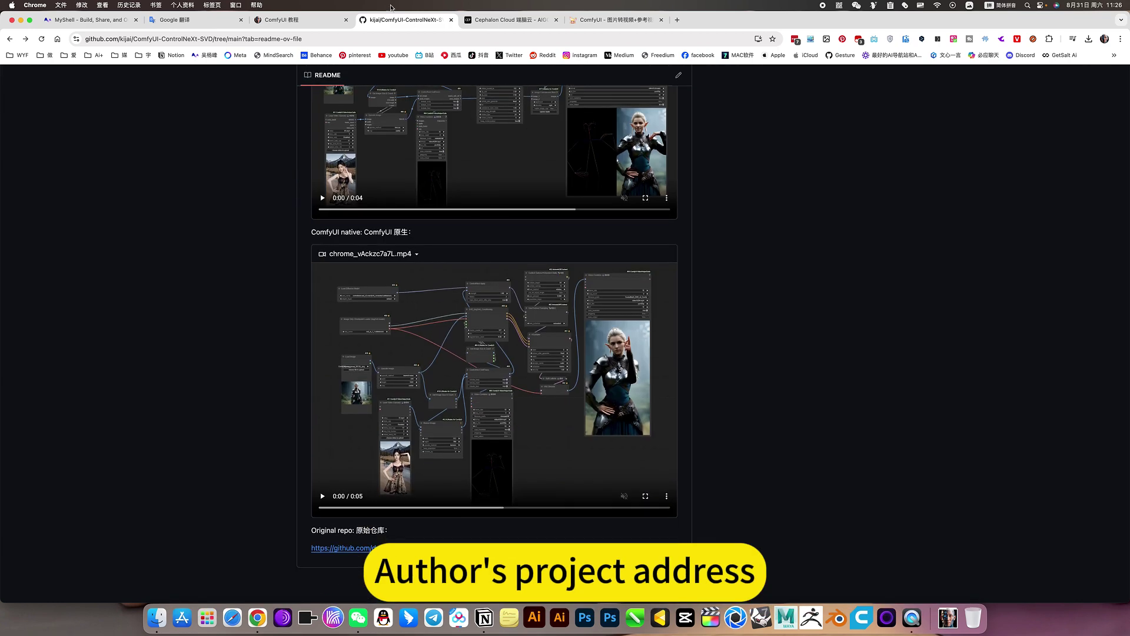
# In the ComfyUI 教程 notes, expand 下载设置 under the Controlnext SVD entry and read its project address, model downloads, workflow screenshots and JSON file entry
pyautogui.click(294, 20)
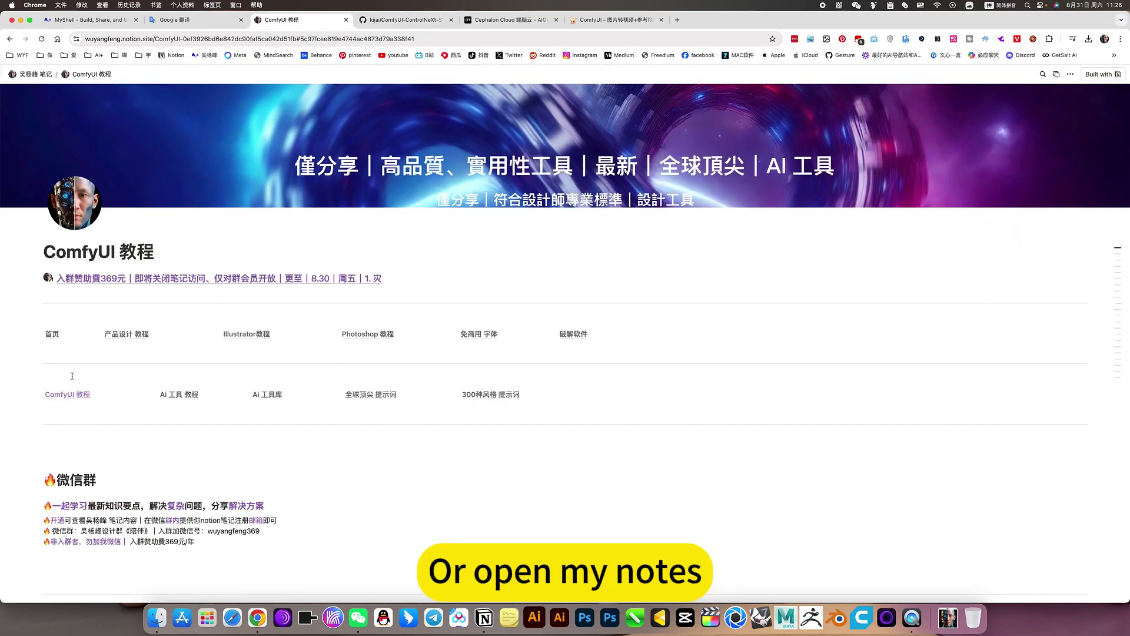
pyautogui.click(69, 396)
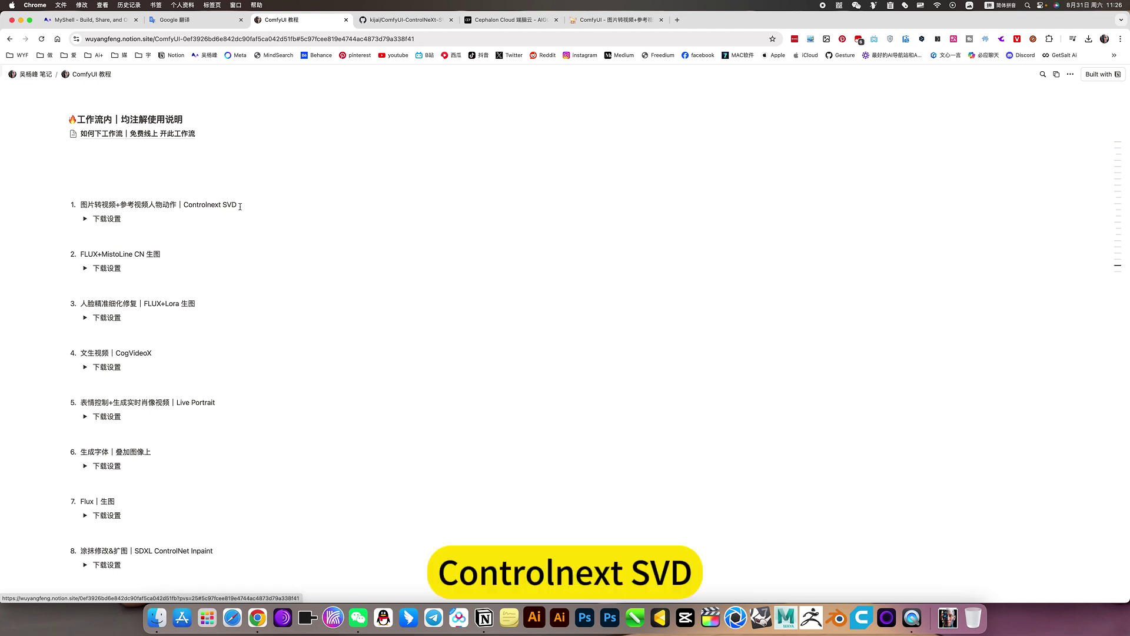
pyautogui.click(86, 219)
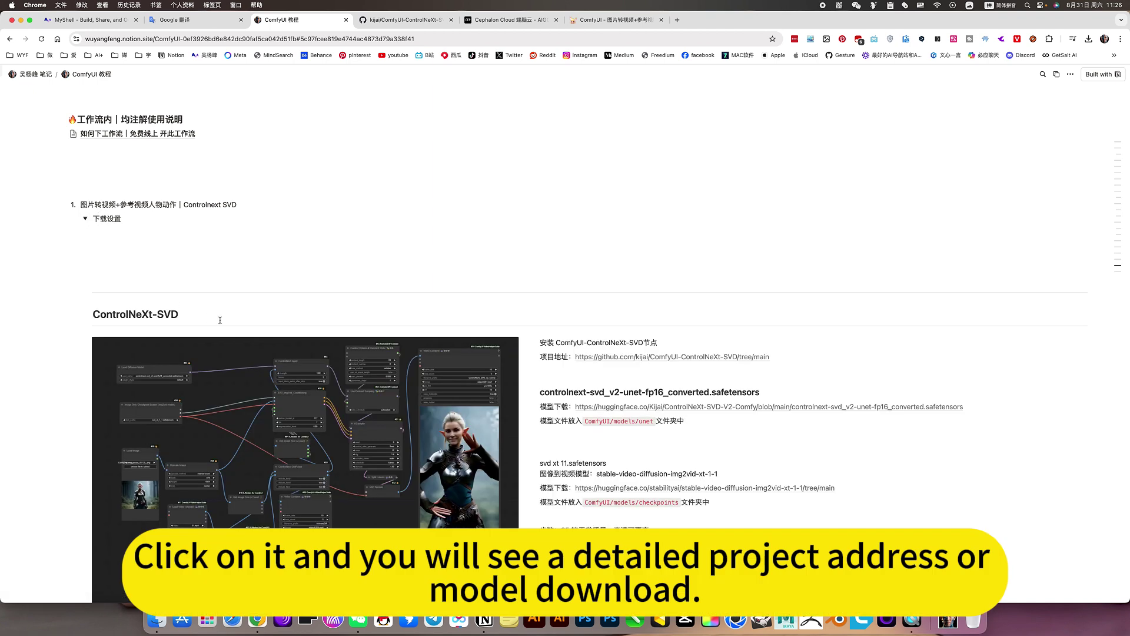
pyautogui.scroll(-3, 221, 341)
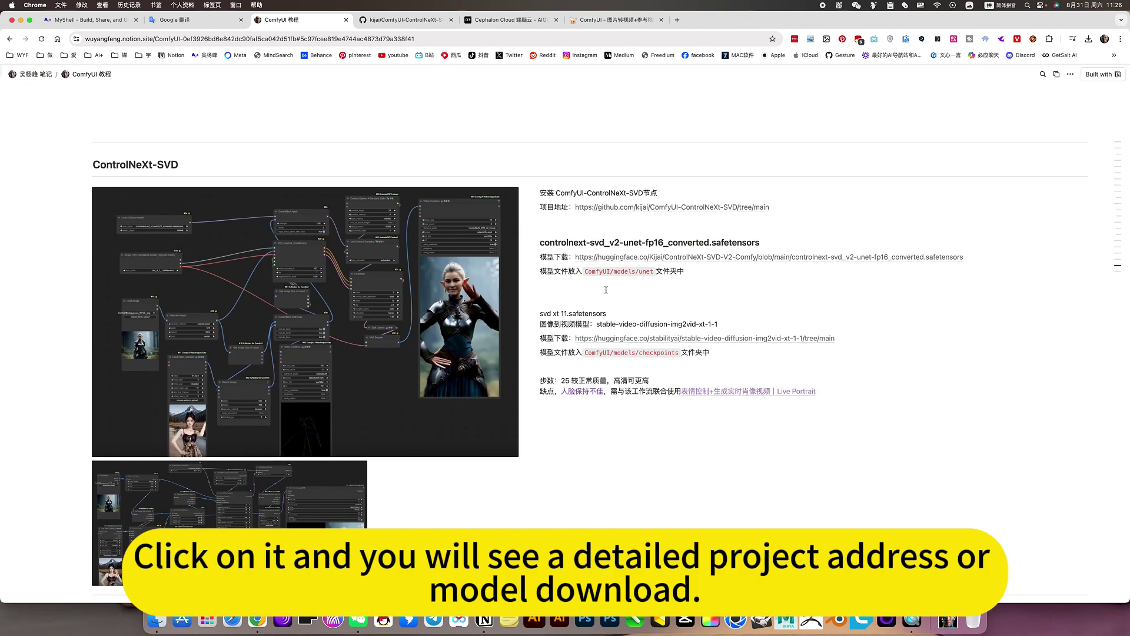
pyautogui.scroll(-2, 605, 291)
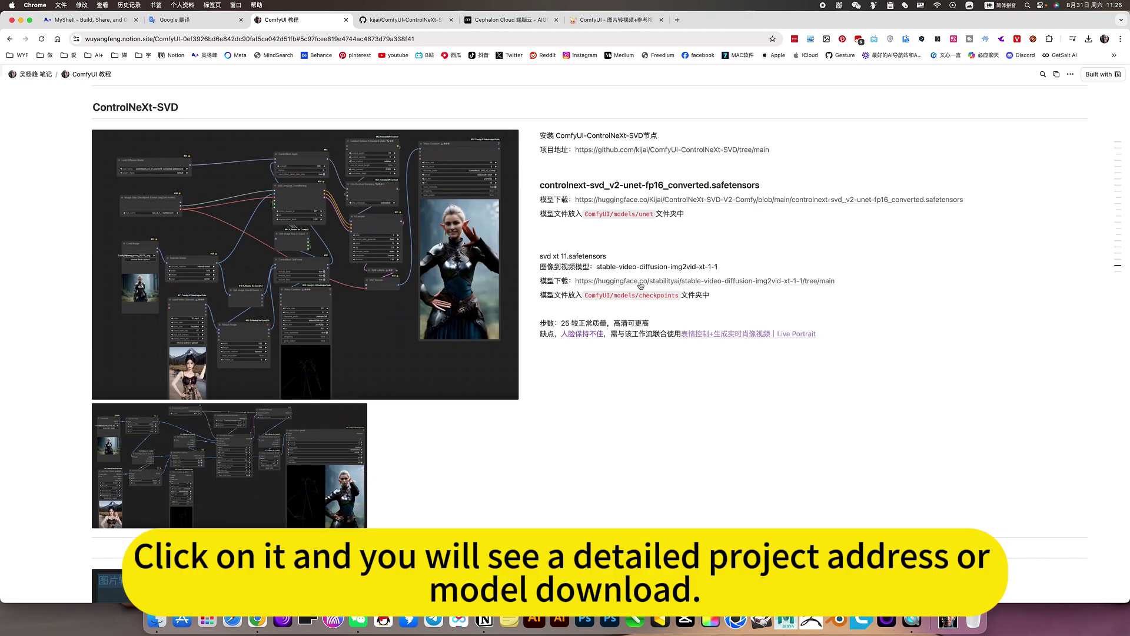
pyautogui.scroll(-10, 608, 347)
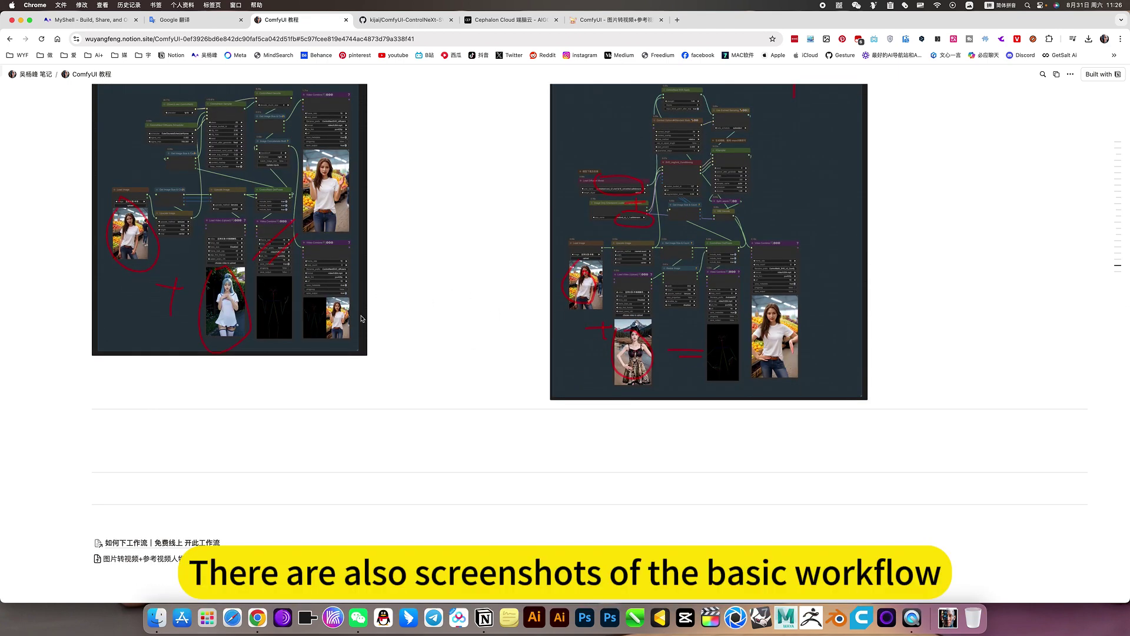
pyautogui.scroll(-6, 412, 372)
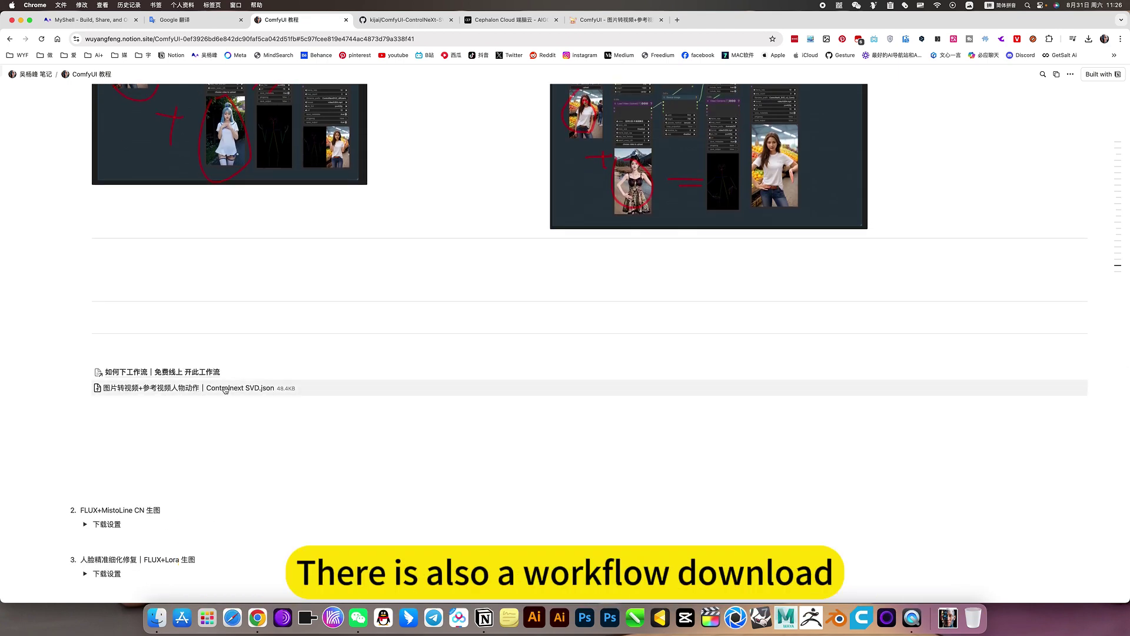
pyautogui.click(259, 384)
# Collapse the Controlnext SVD entry's 下载设置 section and browse the other workflow notes and tutorial sections of the page
pyautogui.scroll(-10, 258, 383)
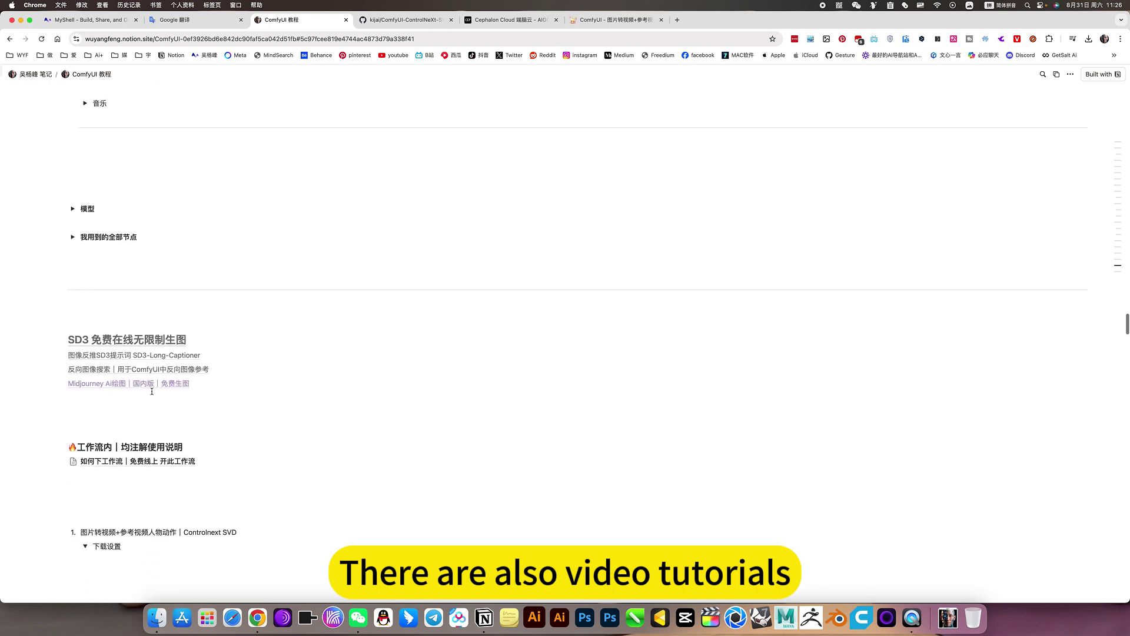
pyautogui.scroll(-2, 92, 414)
pyautogui.click(85, 417)
pyautogui.scroll(-6, 245, 386)
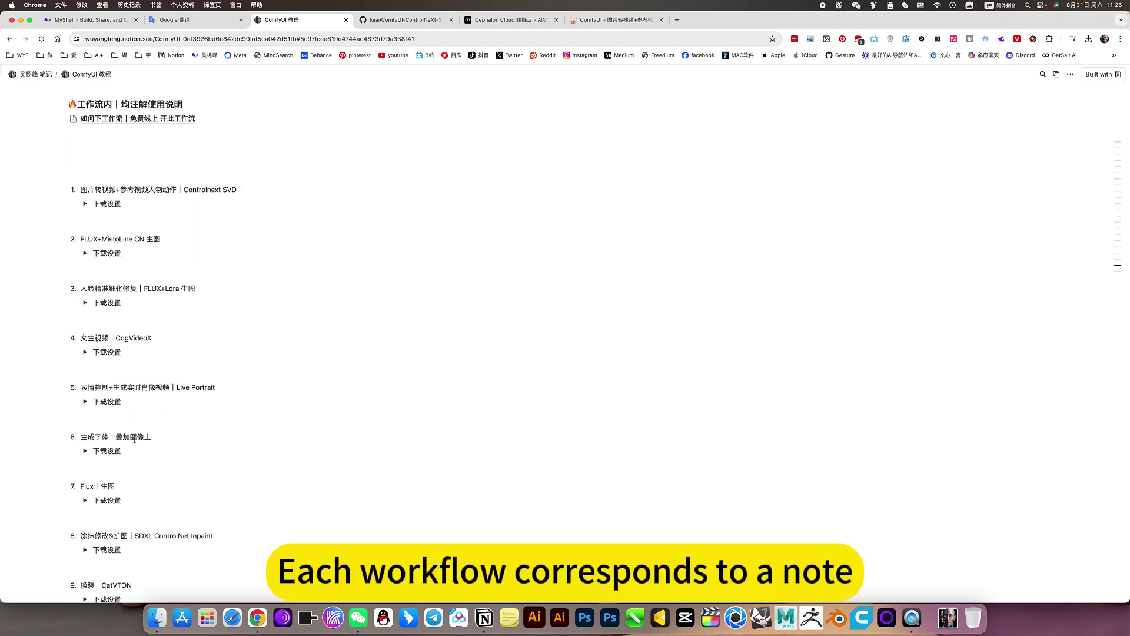
pyautogui.scroll(-2, 135, 439)
pyautogui.scroll(2, 128, 458)
pyautogui.scroll(15, 153, 276)
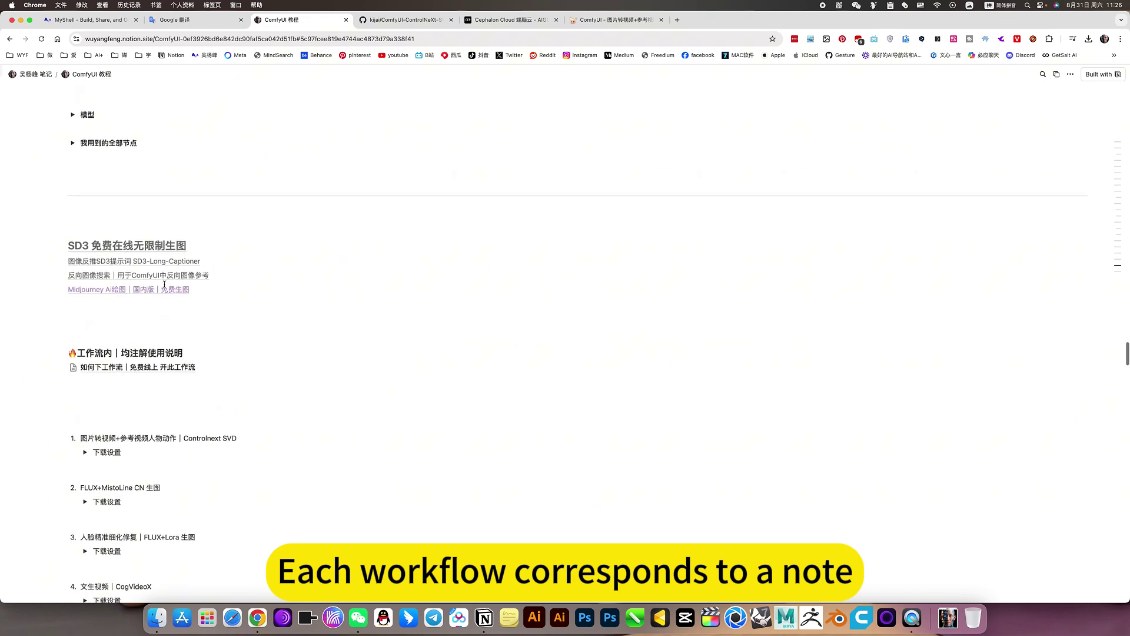
pyautogui.scroll(5, 164, 284)
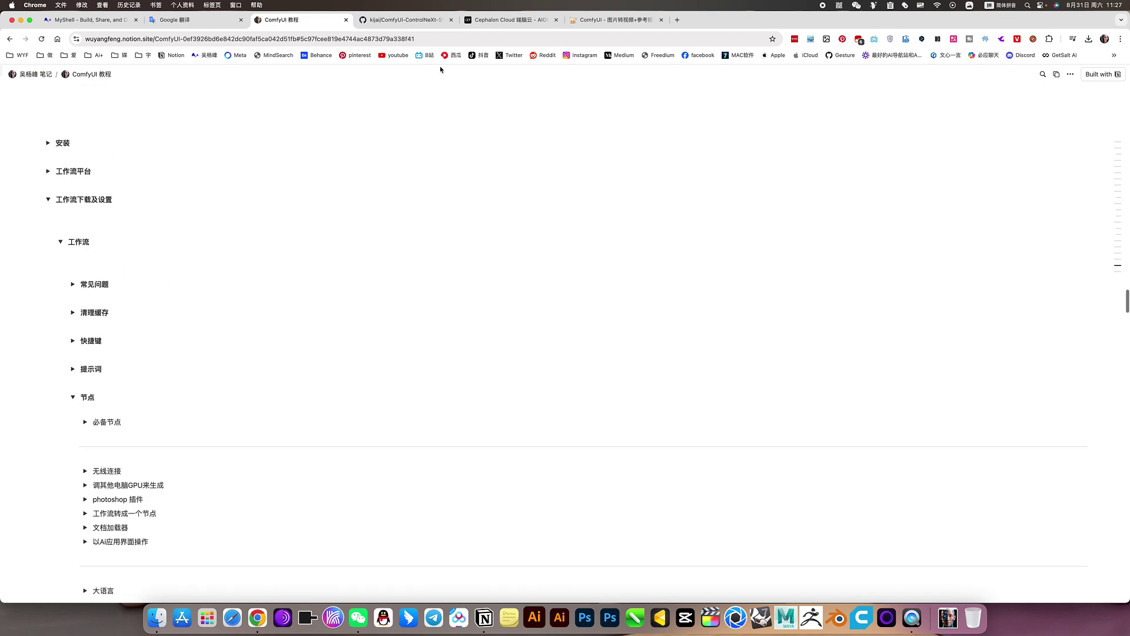
# Return to the ComfyUI workflow and inspect the unet_name model choices of the Load Diffusion Model node
pyautogui.click(510, 22)
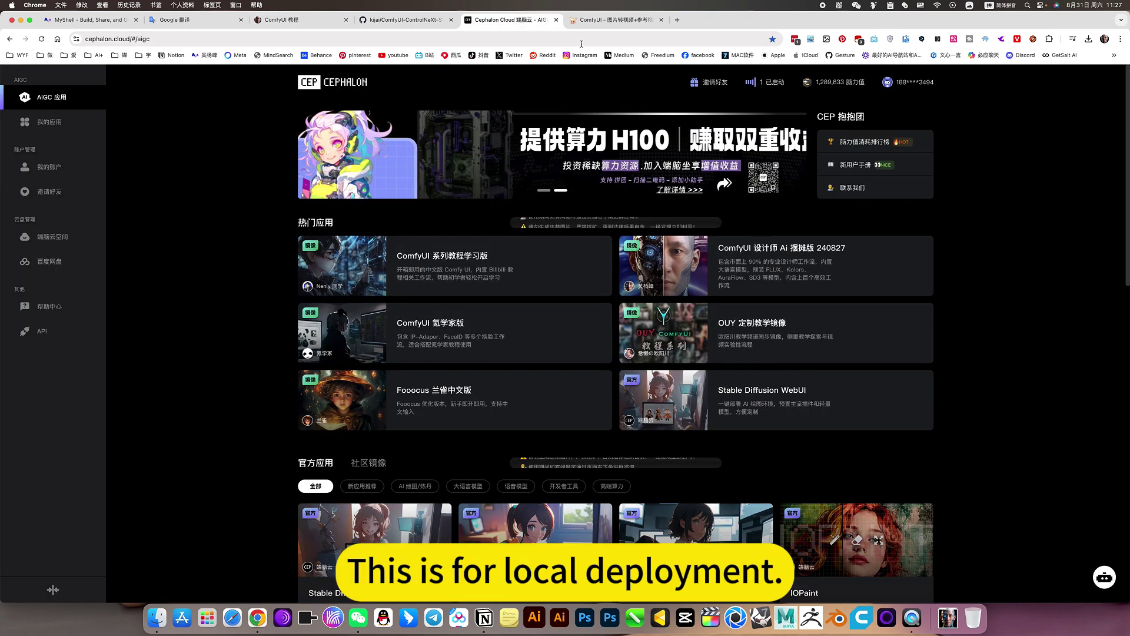
pyautogui.click(612, 20)
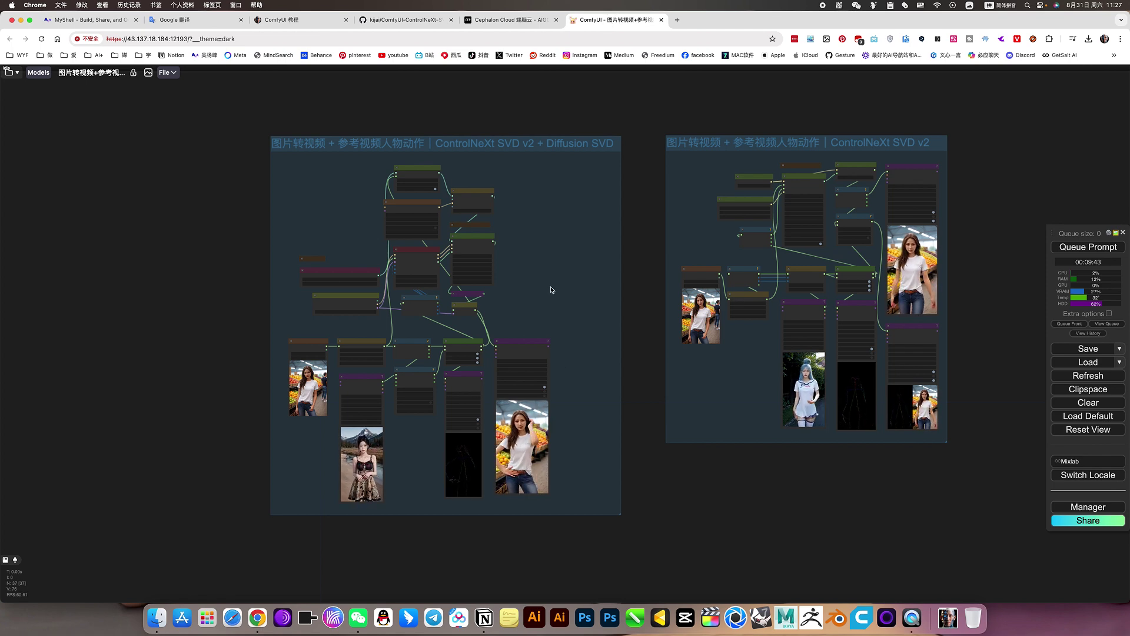
pyautogui.scroll(10, 551, 290)
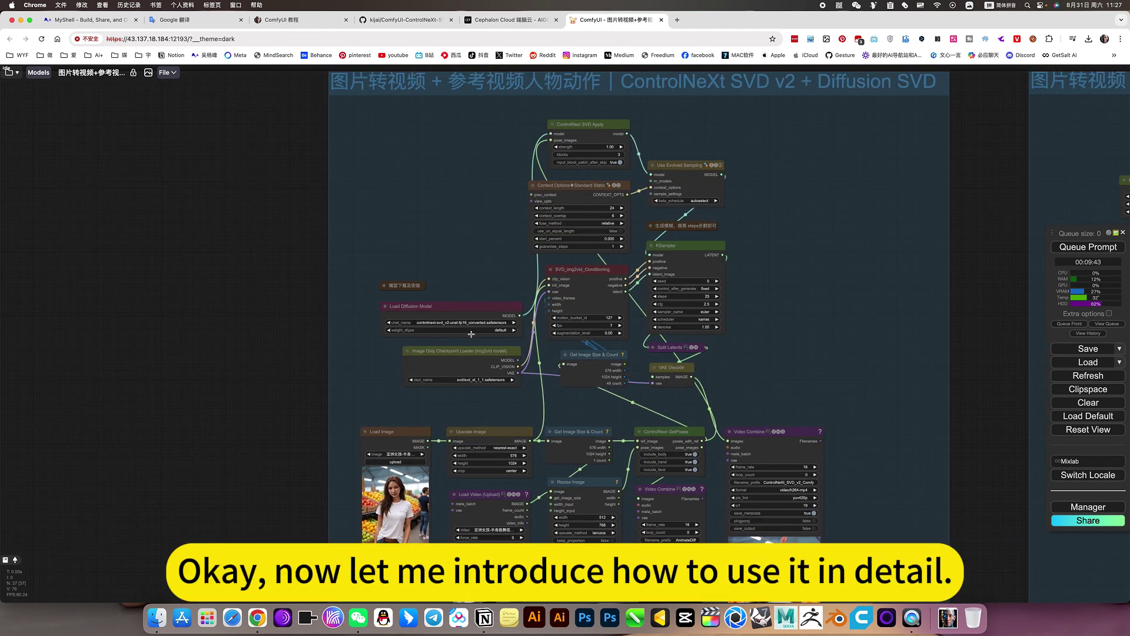
pyautogui.moveTo(836, 326); pyautogui.dragTo(874, 376)
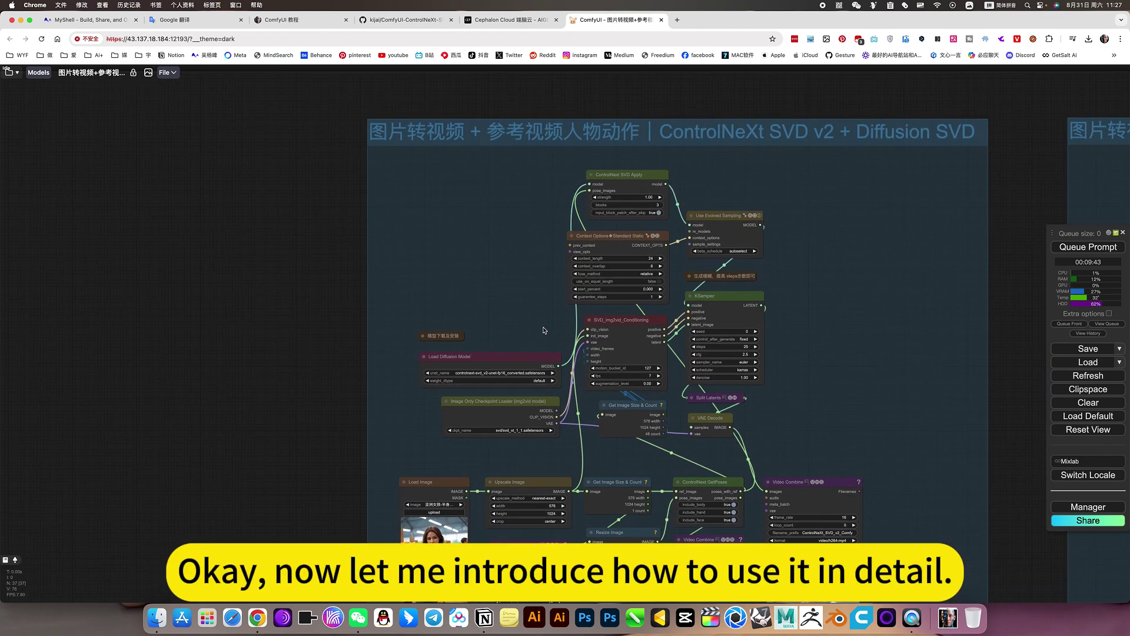
pyautogui.scroll(4, 542, 330)
pyautogui.click(499, 395)
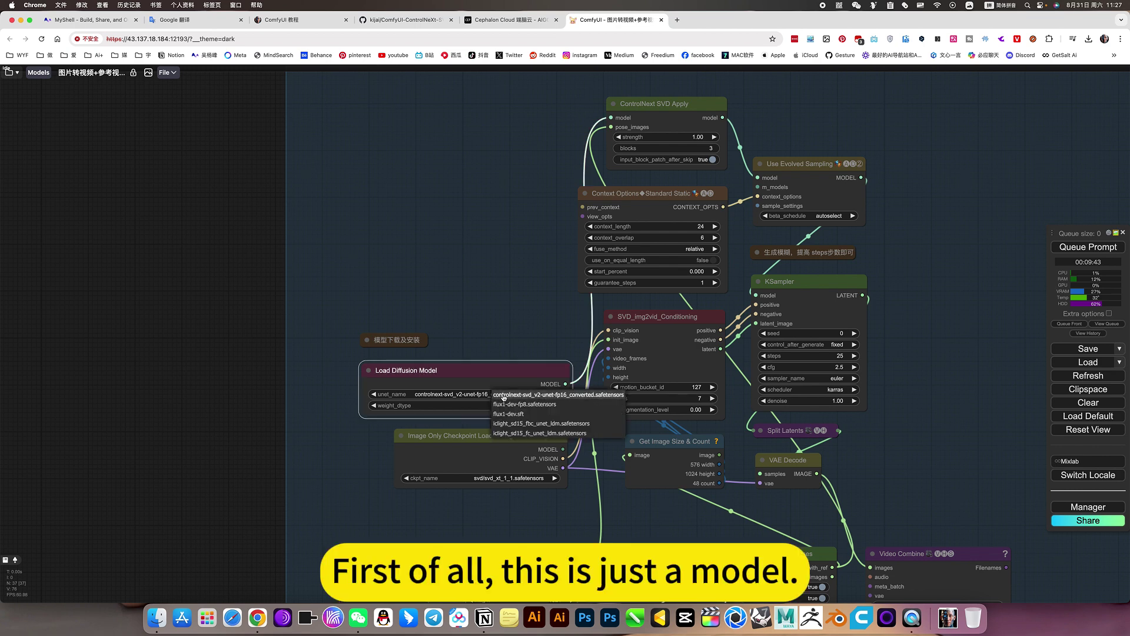
pyautogui.scroll(5, 491, 398)
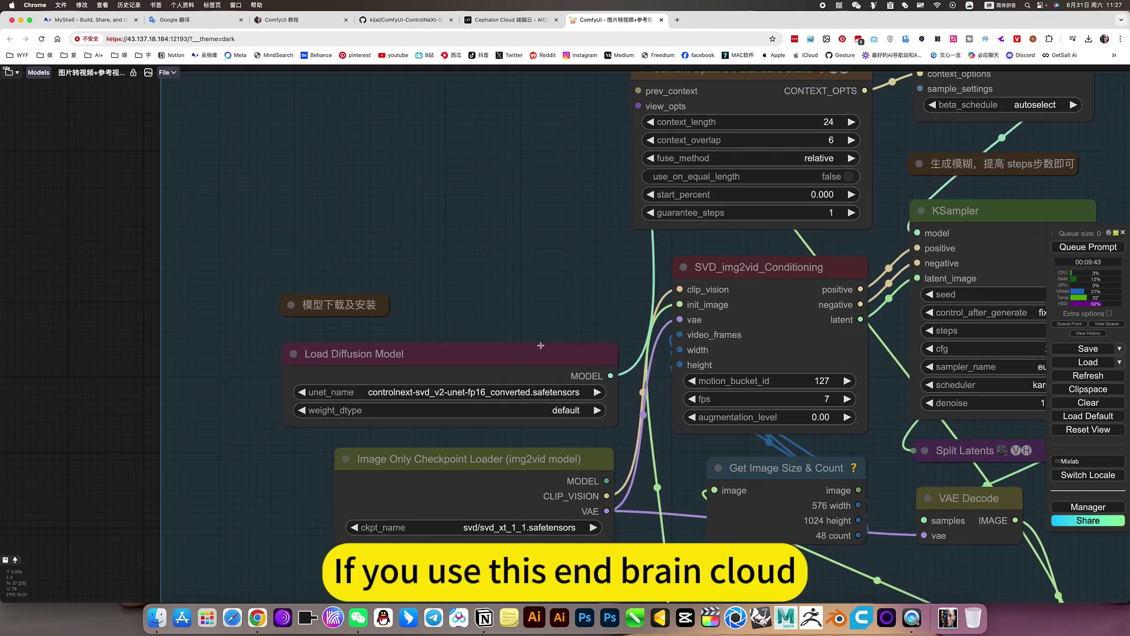
# Revisit the Cephalon Cloud applications page, return to ComfyUI, and view the author's ready-made workflows in the workspace list
pyautogui.click(537, 20)
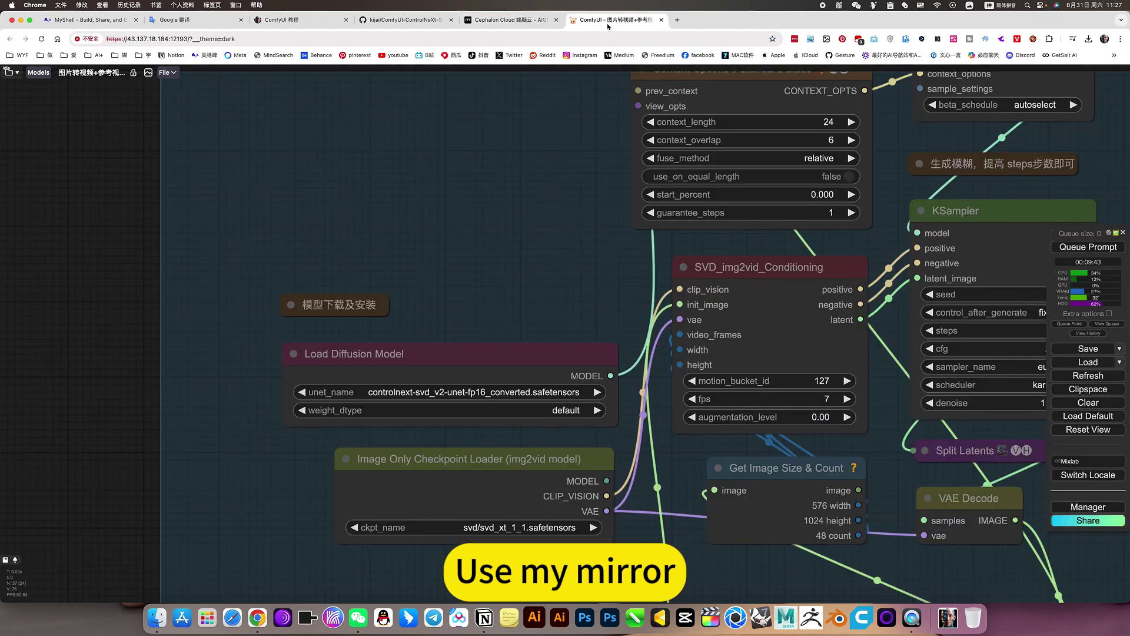
pyautogui.click(612, 20)
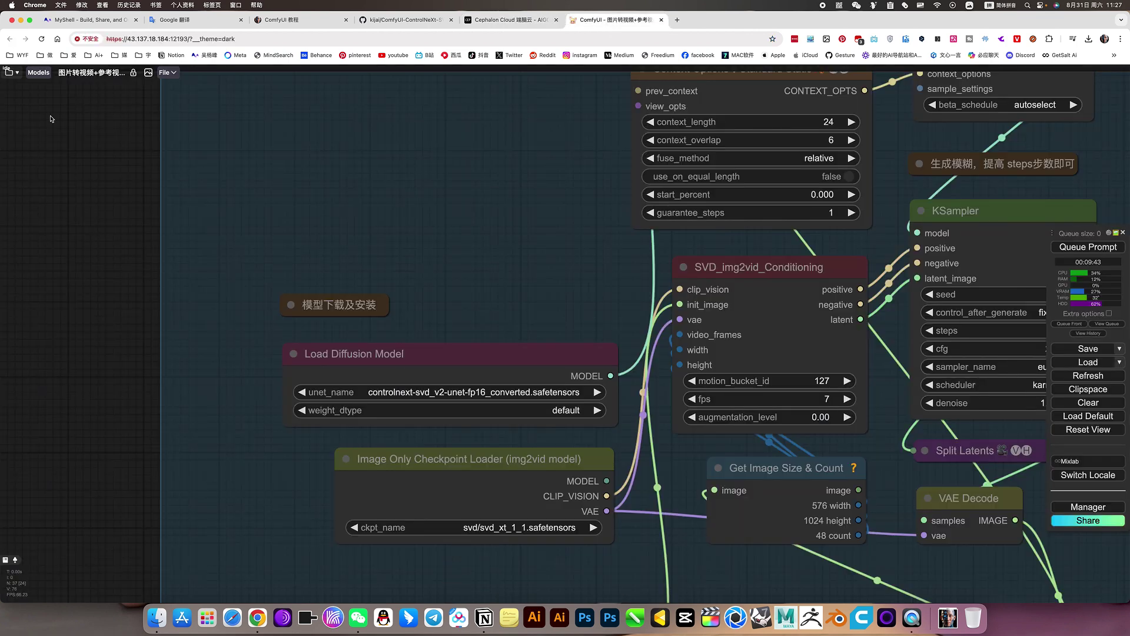
pyautogui.click(8, 72)
pyautogui.click(8, 140)
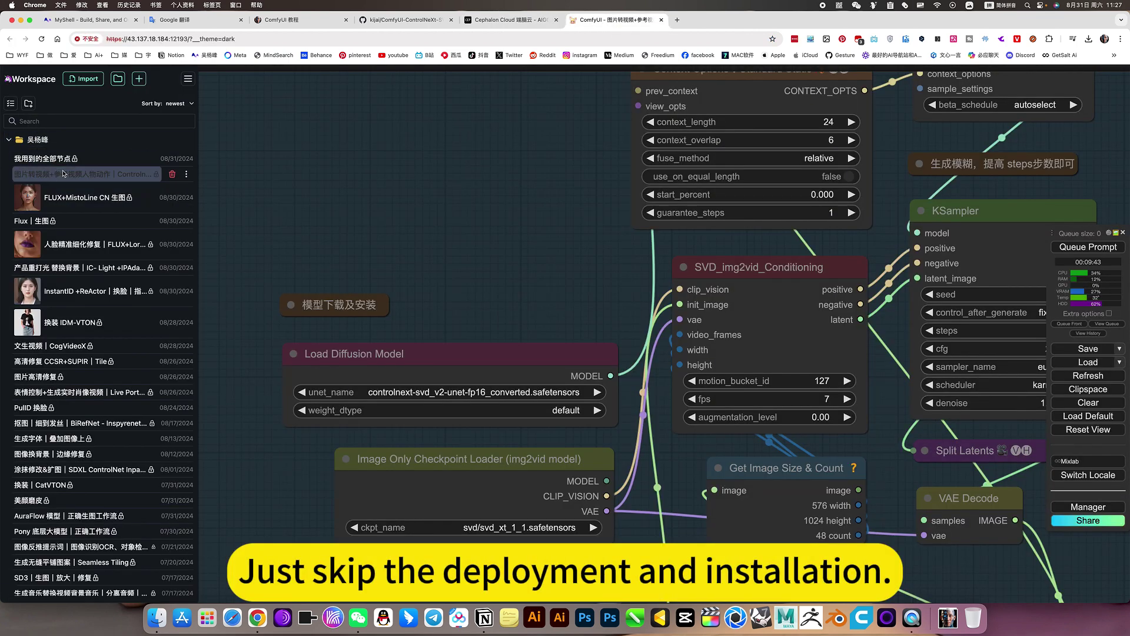
pyautogui.click(335, 200)
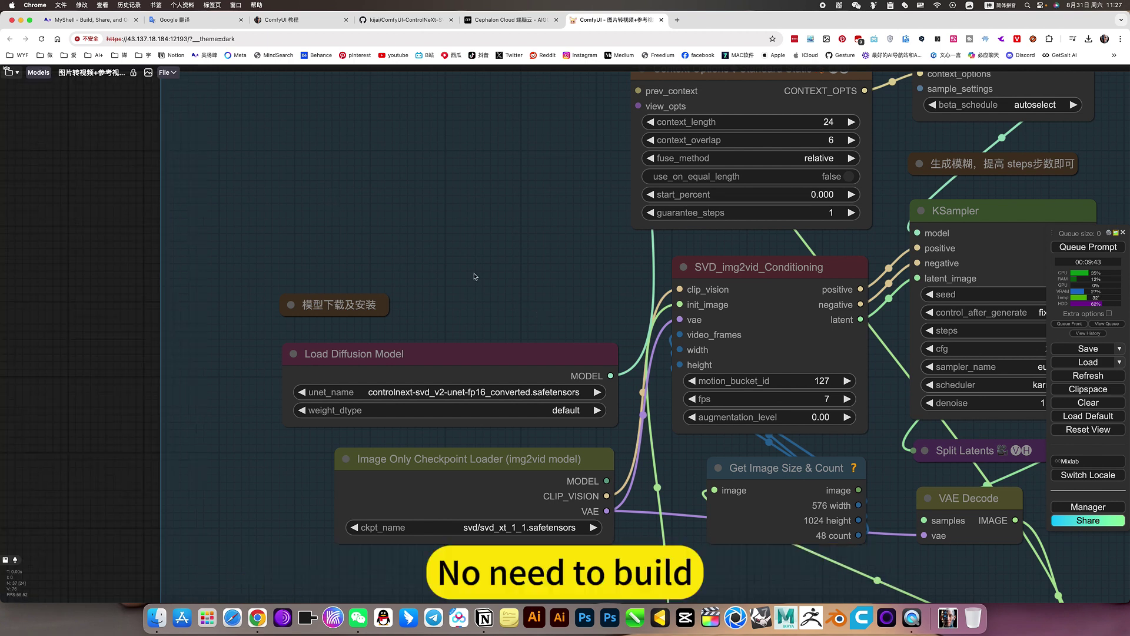
# Expand the collapsed 模型下载及安装 note above the Load Diffusion Model node to show its download and installation instructions
pyautogui.scroll(-2, 489, 278)
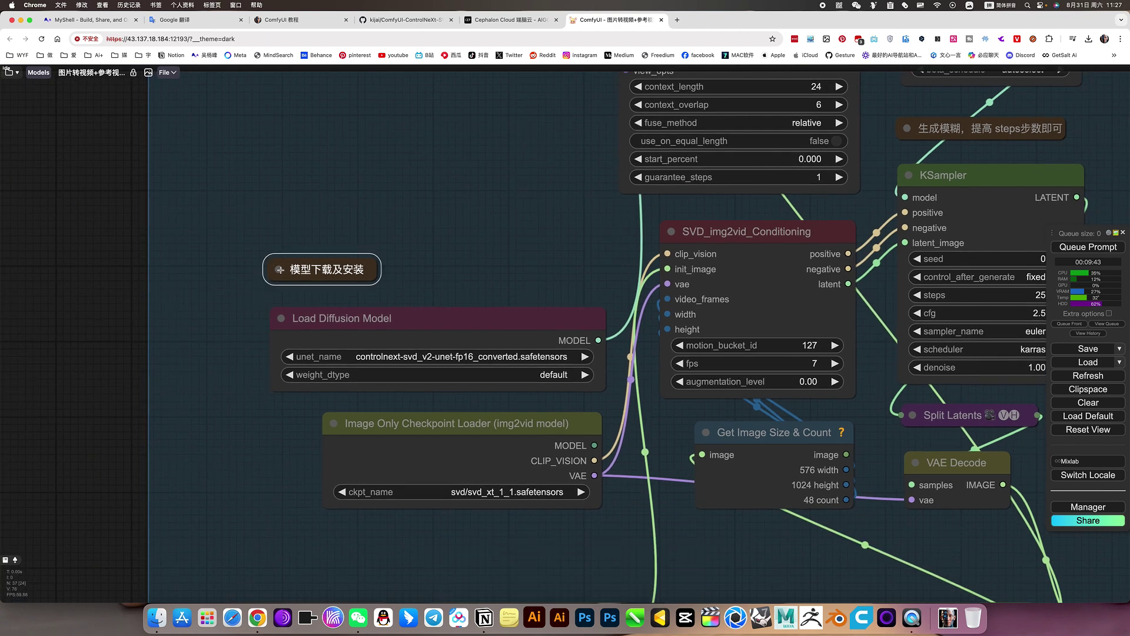
pyautogui.click(279, 269)
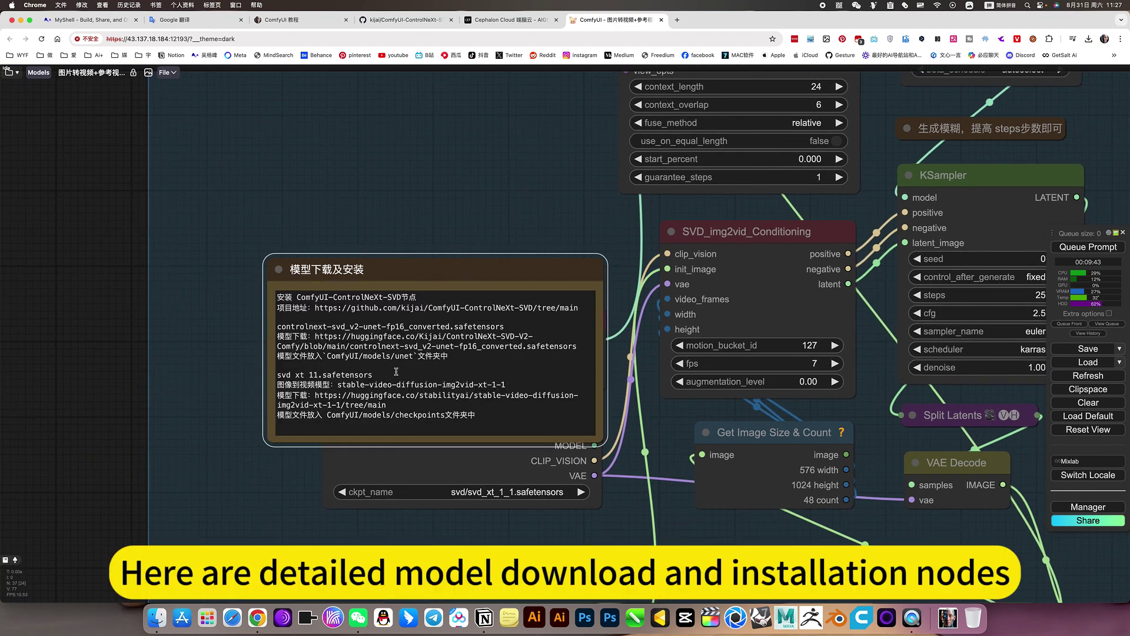
# Collapse the 模型下载及安装 note above the Load Diffusion Model node
pyautogui.click(277, 269)
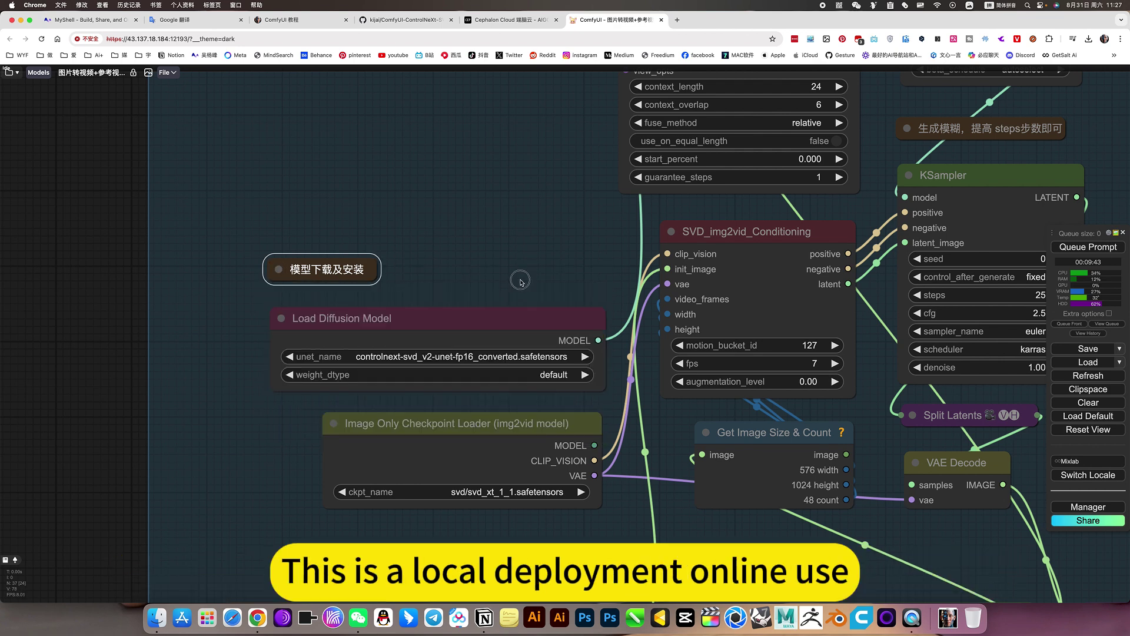
pyautogui.moveTo(520, 282); pyautogui.dragTo(351, 313)
pyautogui.scroll(-3, 421, 292)
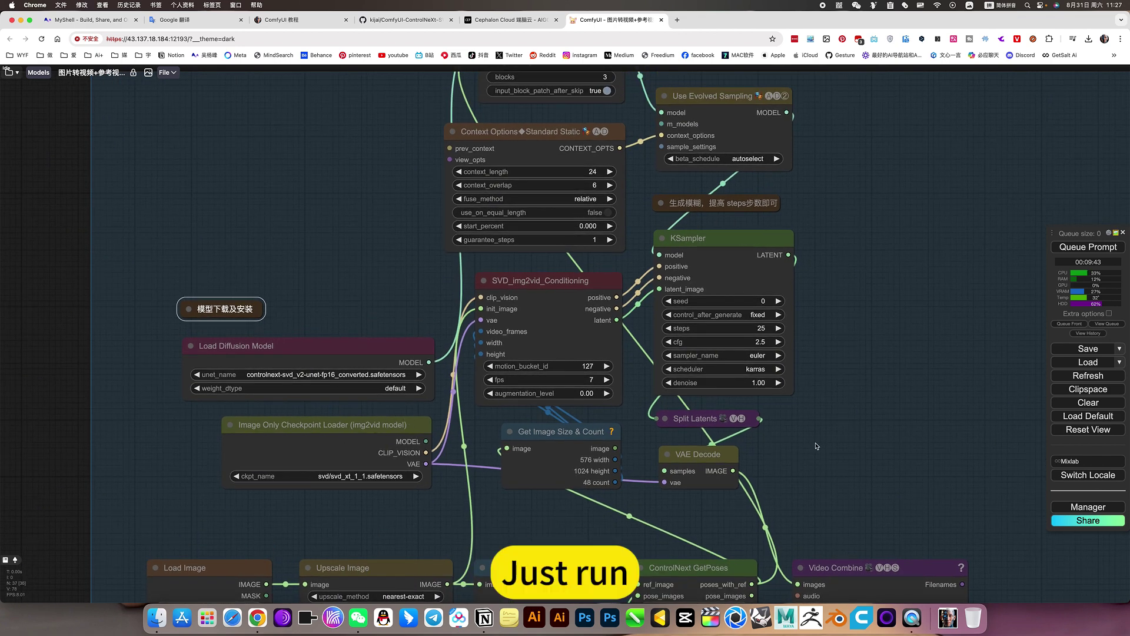
# Expand the 生成模糊,提高 steps步数即可 note above the KSampler, read its steps advice, and collapse it again
pyautogui.moveTo(800, 452); pyautogui.dragTo(770, 525)
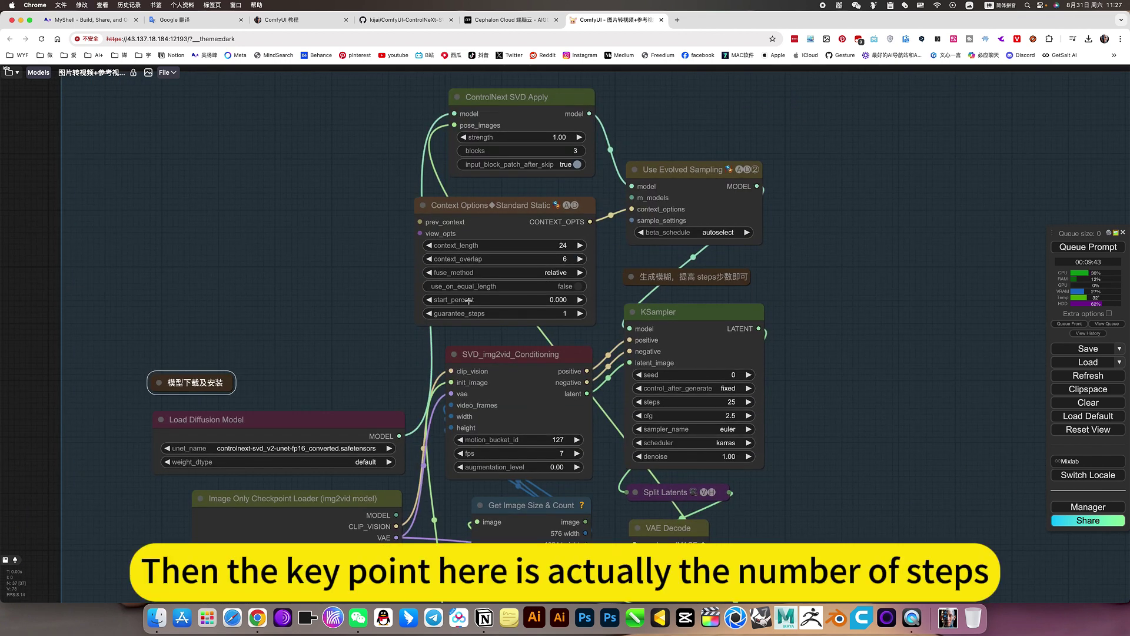
pyautogui.scroll(-3, 377, 320)
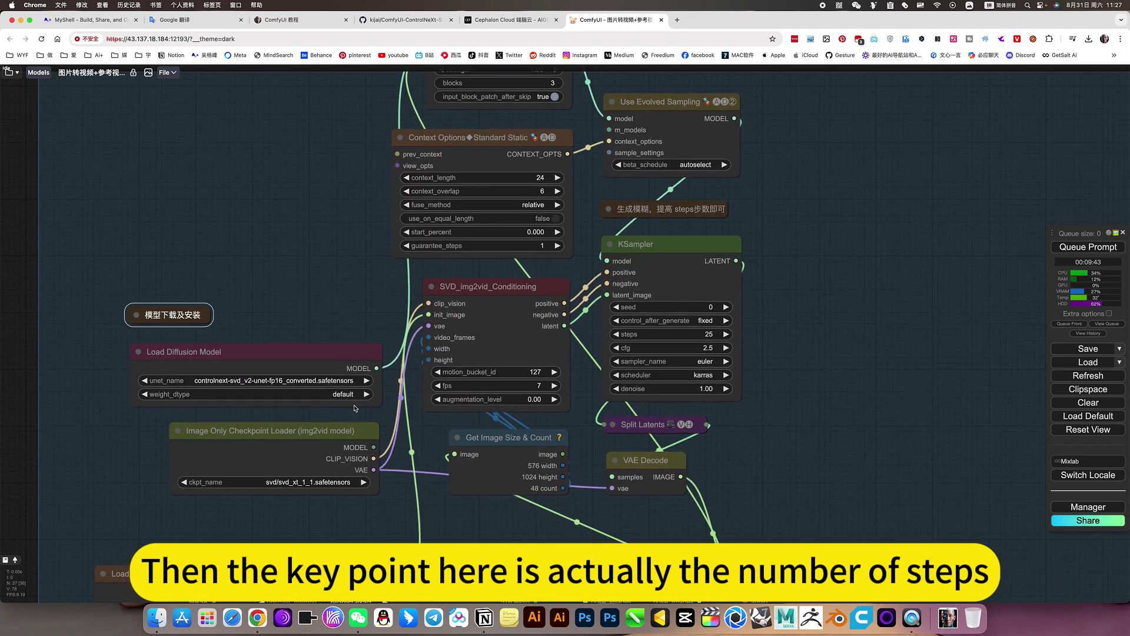
pyautogui.click(676, 210)
pyautogui.click(609, 209)
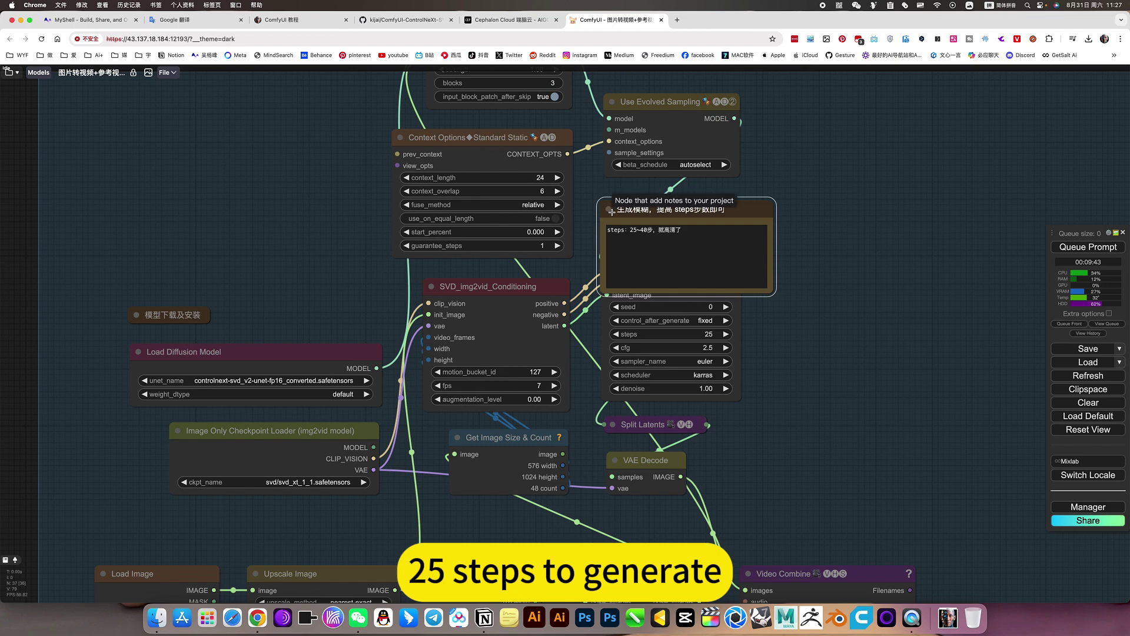
pyautogui.click(611, 211)
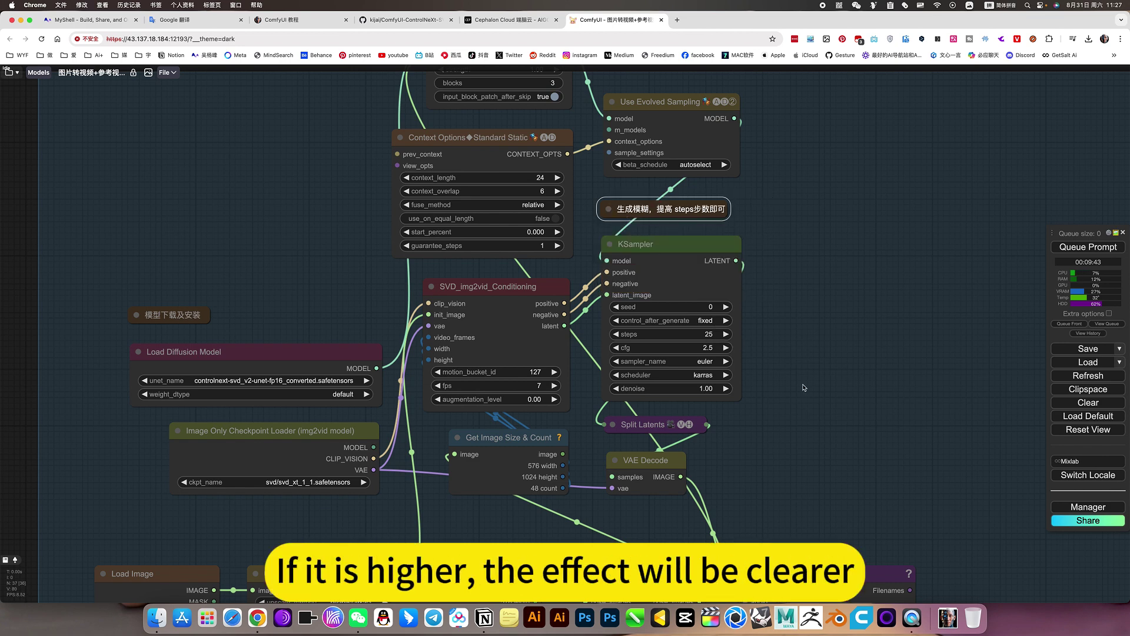
# Check the quality of the generated video in the final Video Combine node and return to the model and sampling nodes
pyautogui.scroll(-5, 806, 416)
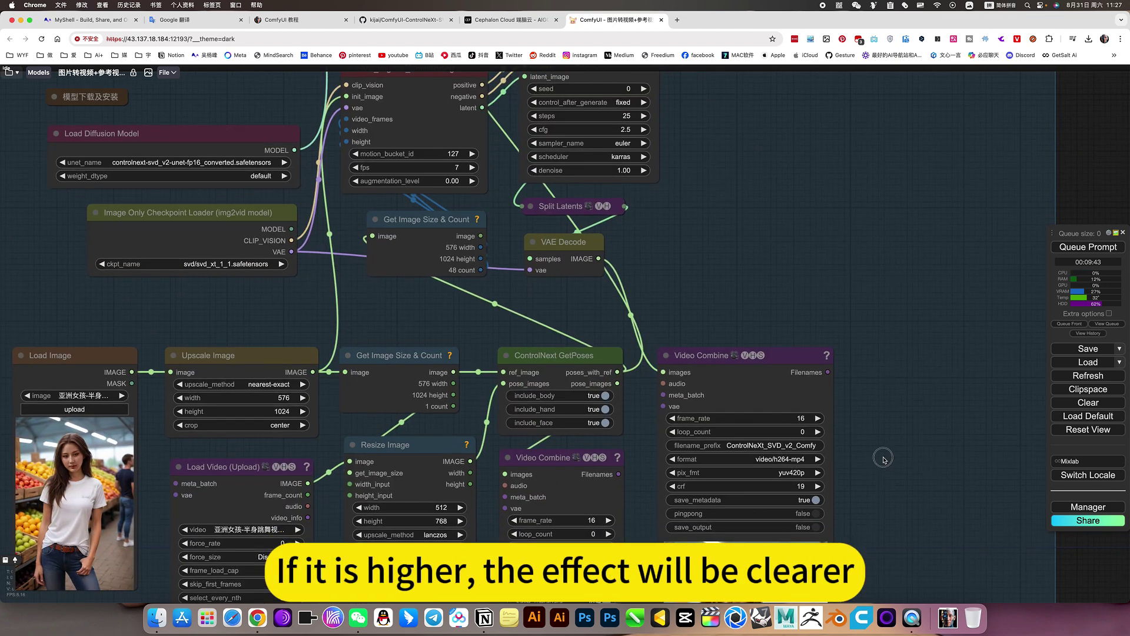
pyautogui.scroll(-5, 884, 409)
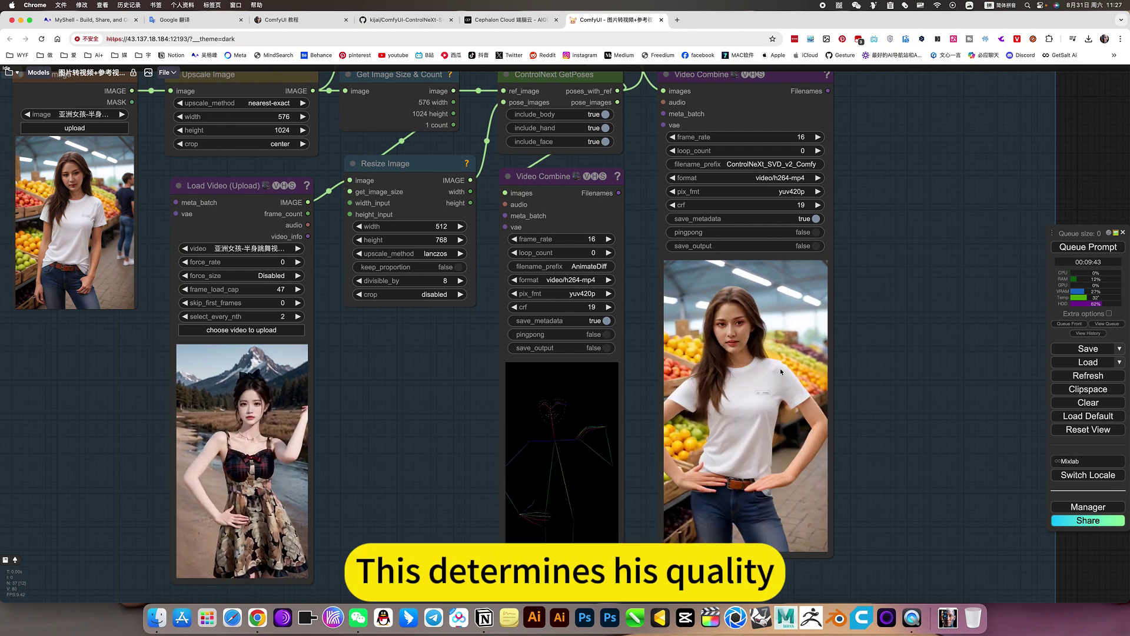
pyautogui.scroll(3, 406, 205)
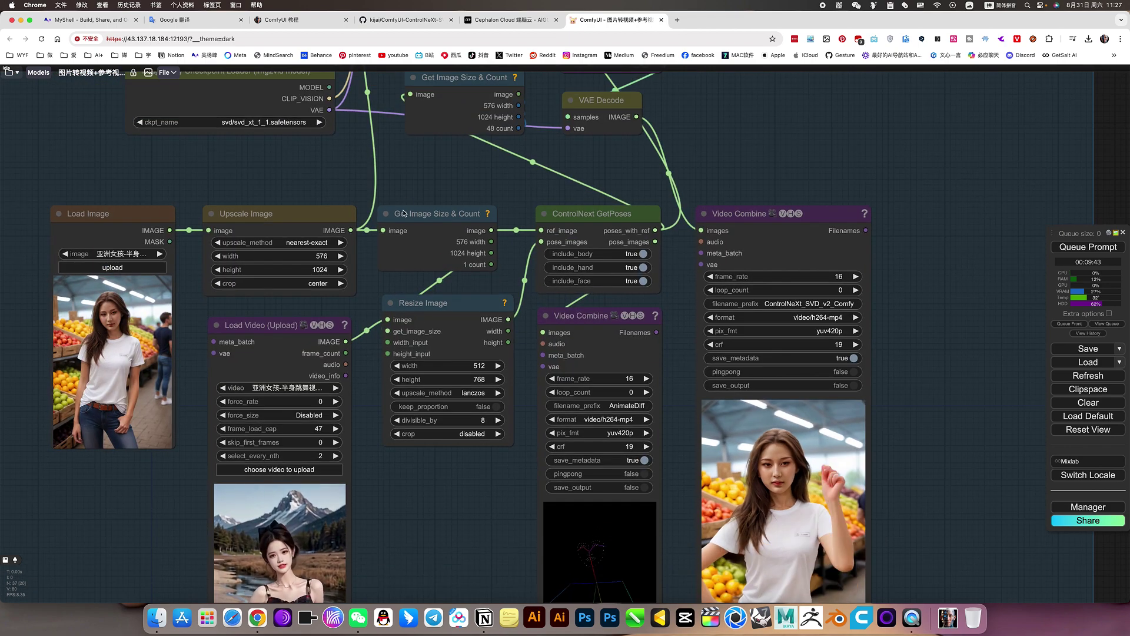
pyautogui.scroll(5, 869, 327)
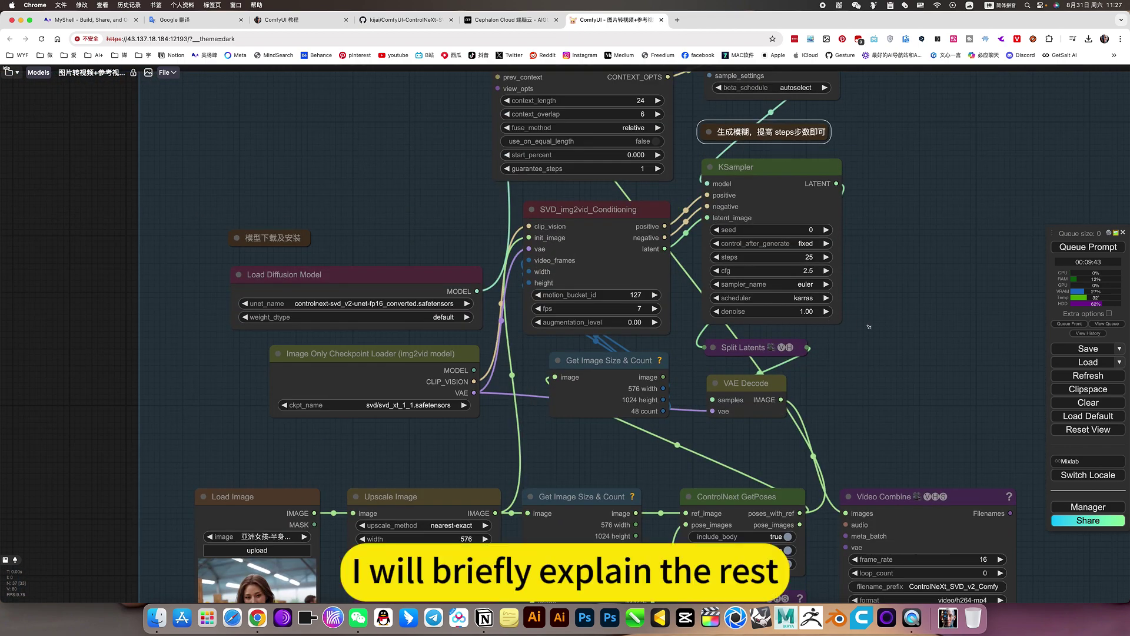
pyautogui.scroll(3, 869, 328)
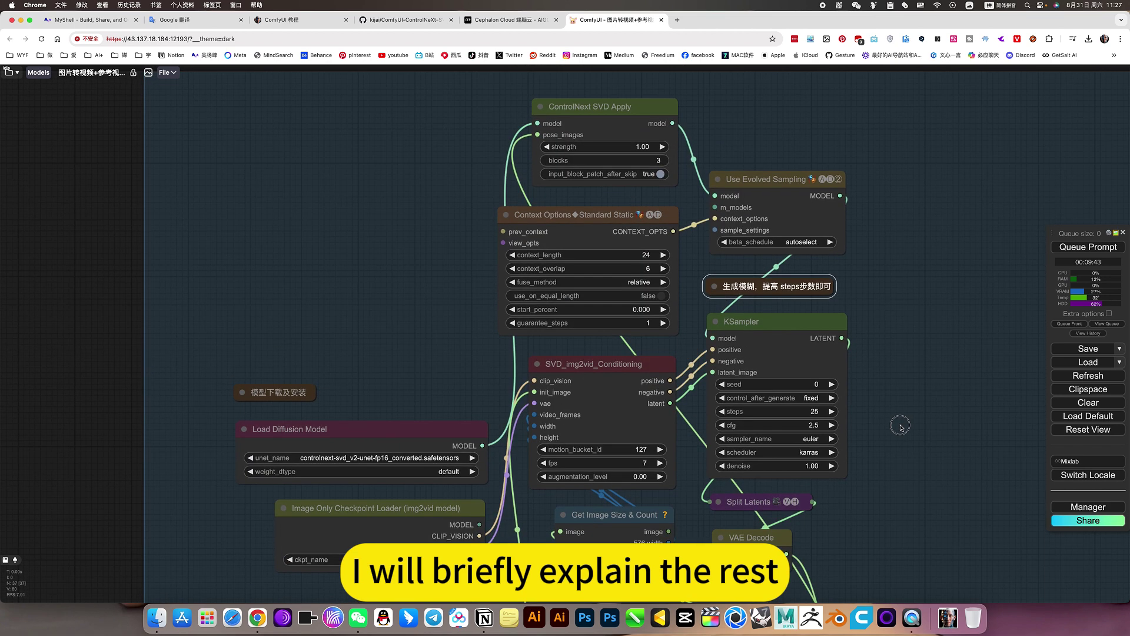
# Examine the chain from the Load Diffusion Model and Image Only Checkpoint Loader through SVD_img2vid_Conditioning to the KSampler
pyautogui.click(611, 108)
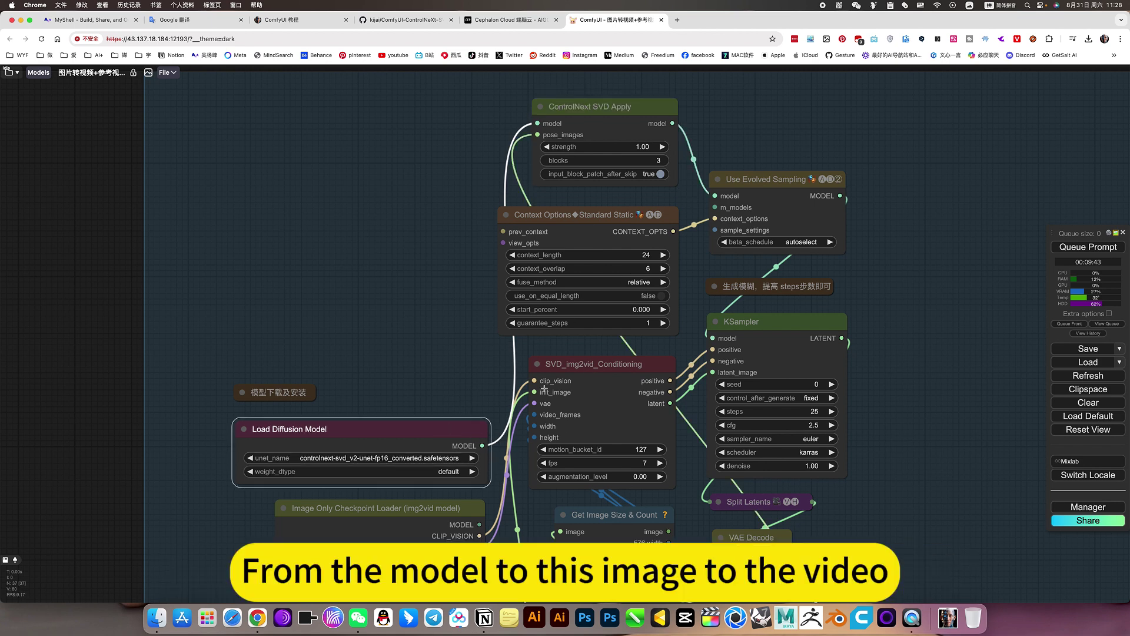
pyautogui.moveTo(418, 372); pyautogui.dragTo(376, 307)
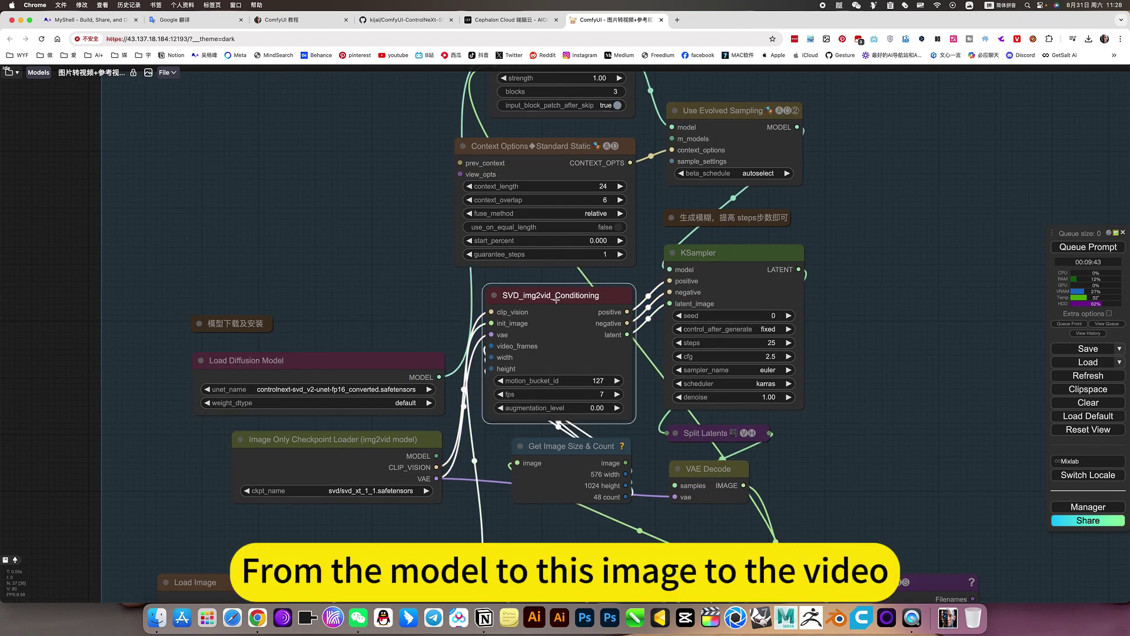
pyautogui.click(381, 445)
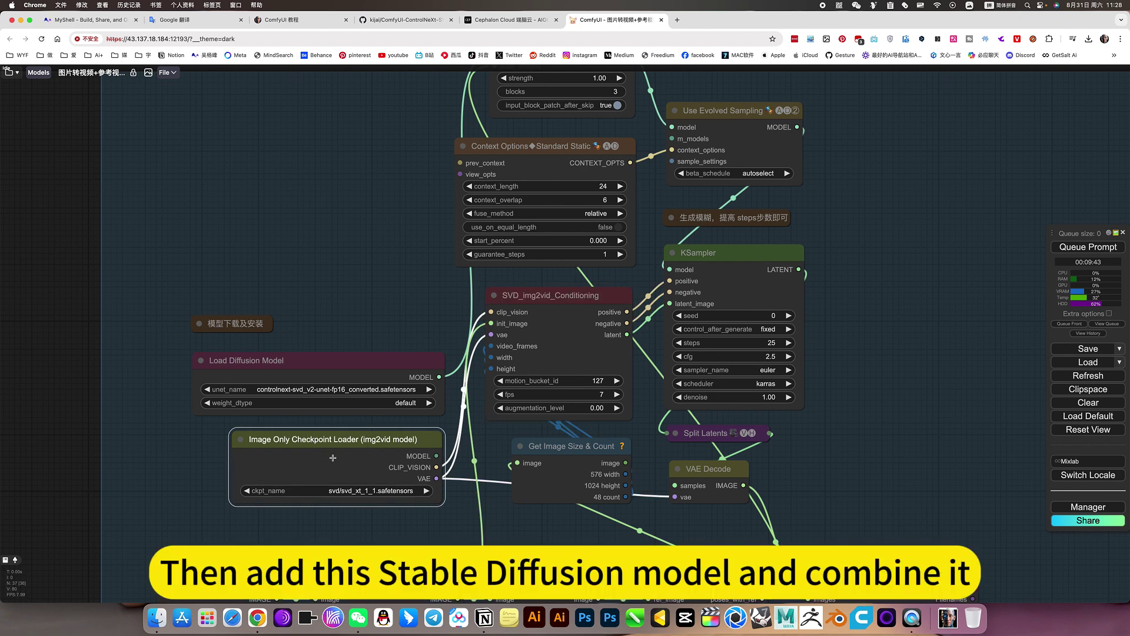
pyautogui.moveTo(407, 538); pyautogui.dragTo(361, 536)
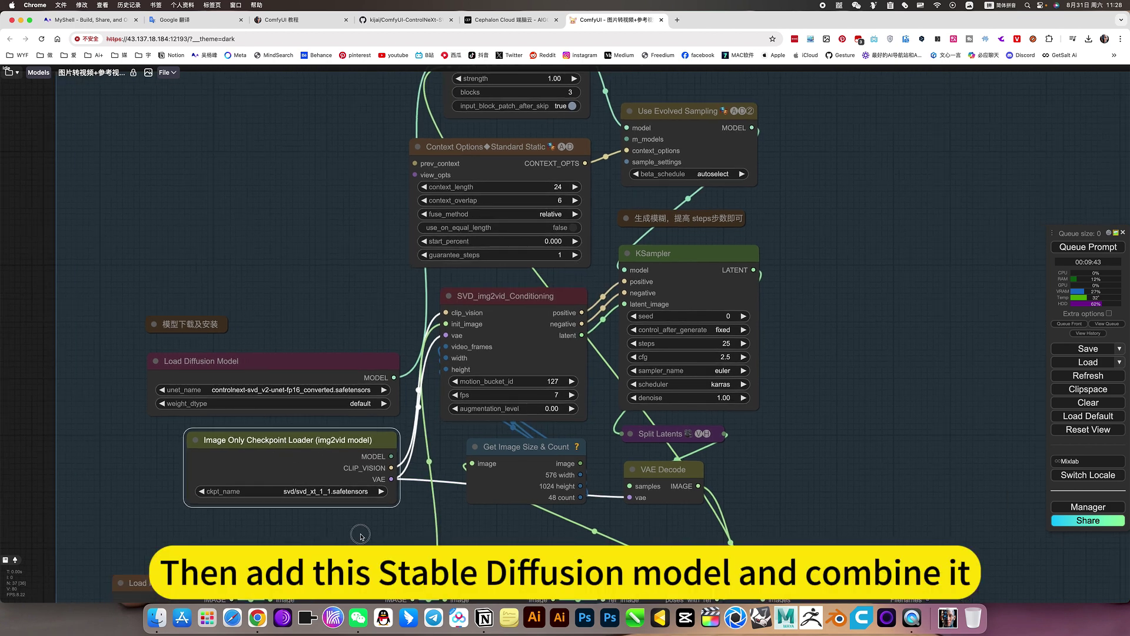
pyautogui.click(493, 293)
pyautogui.scroll(1, 493, 293)
pyautogui.moveTo(849, 316); pyautogui.dragTo(848, 381)
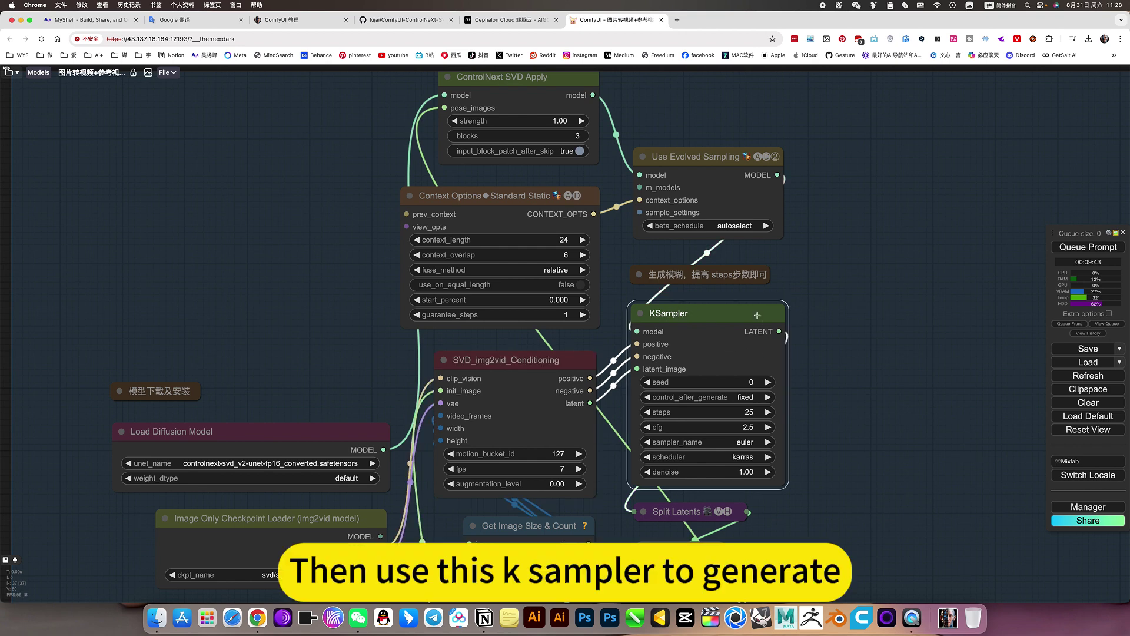
# Review the default parameters of the ControlNext SVD Apply, Context Options and Use Evolved Sampling nodes
pyautogui.scroll(3, 693, 229)
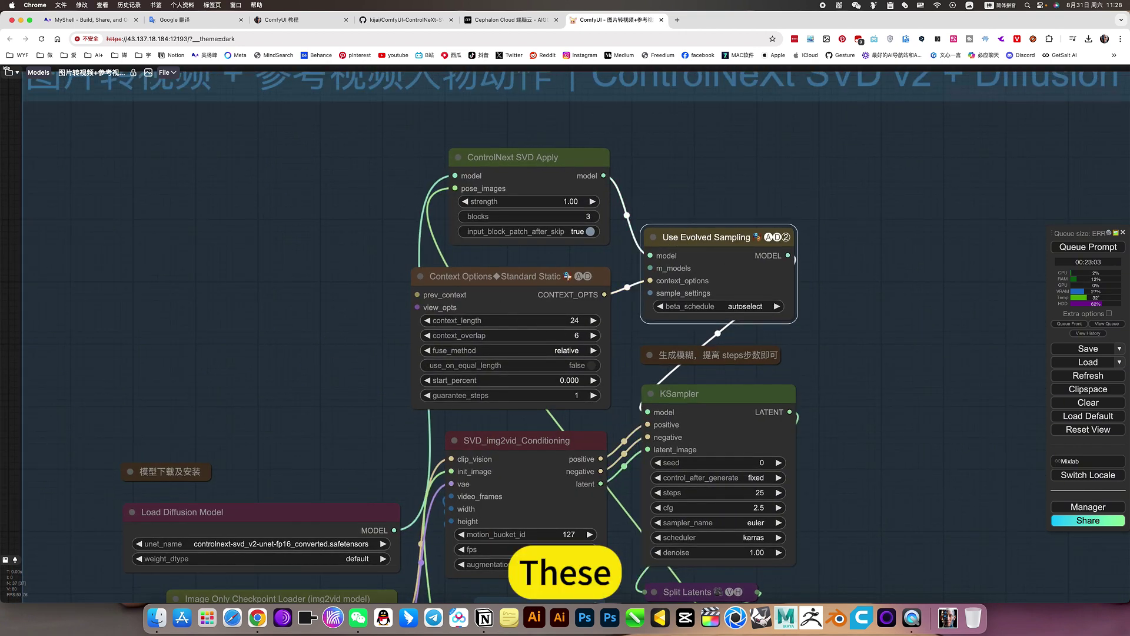
pyautogui.scroll(-2, 865, 402)
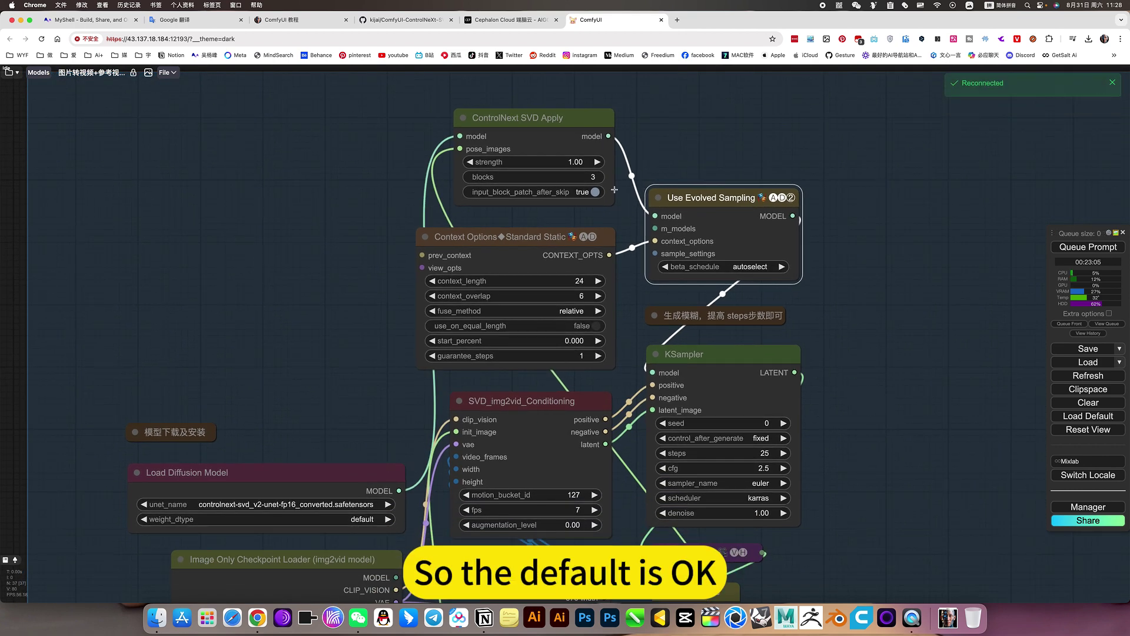
pyautogui.scroll(-5, 886, 333)
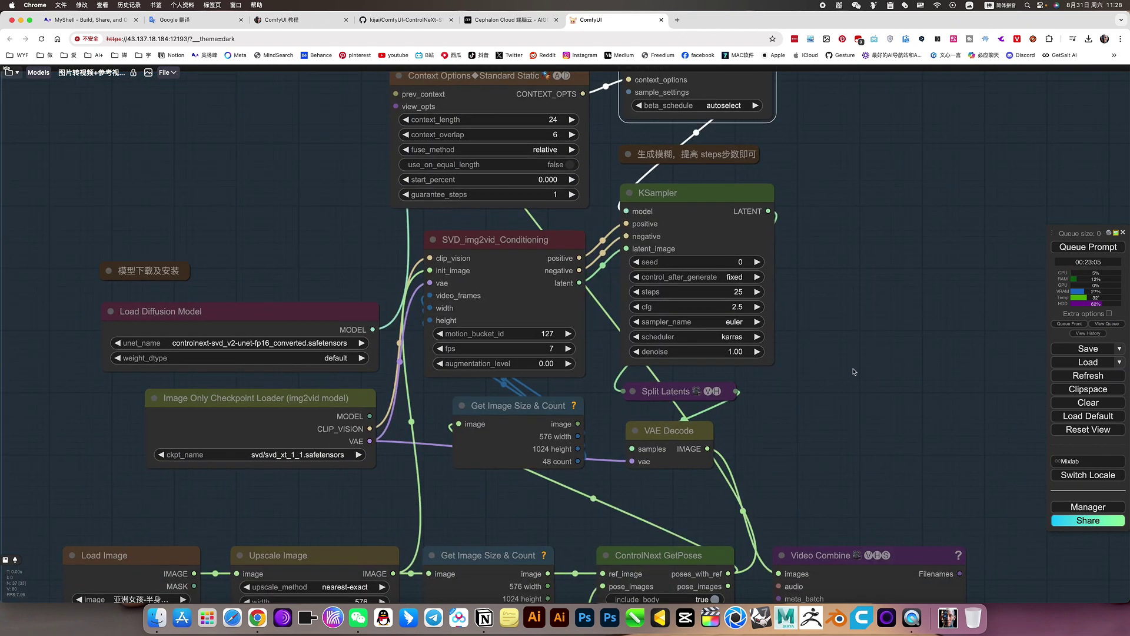
pyautogui.scroll(3, 818, 348)
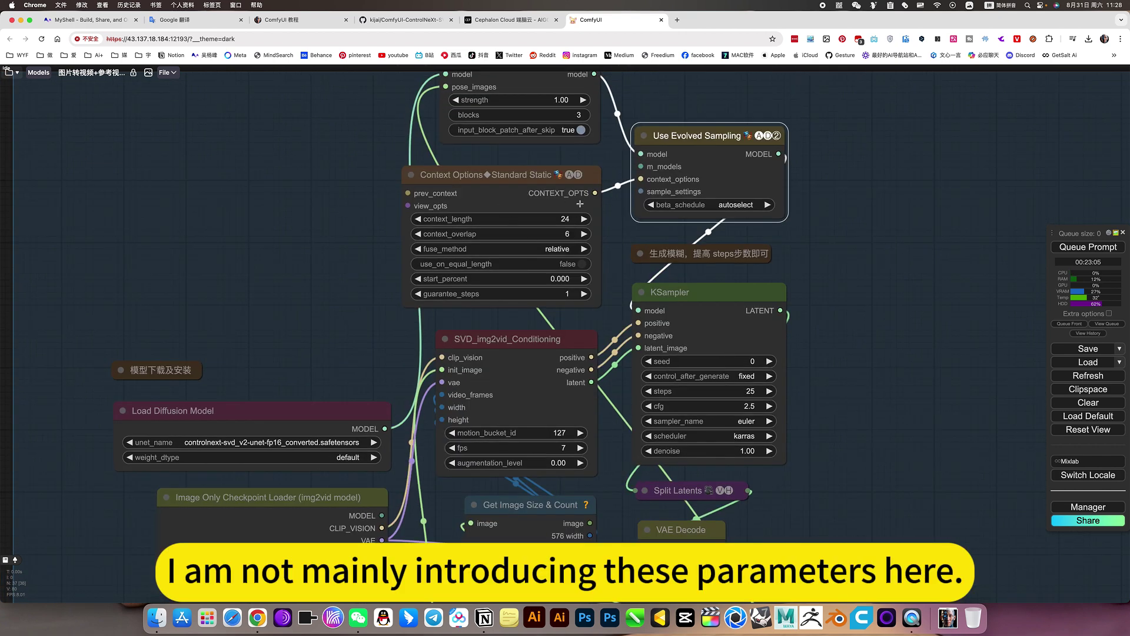
pyautogui.scroll(-3, 868, 420)
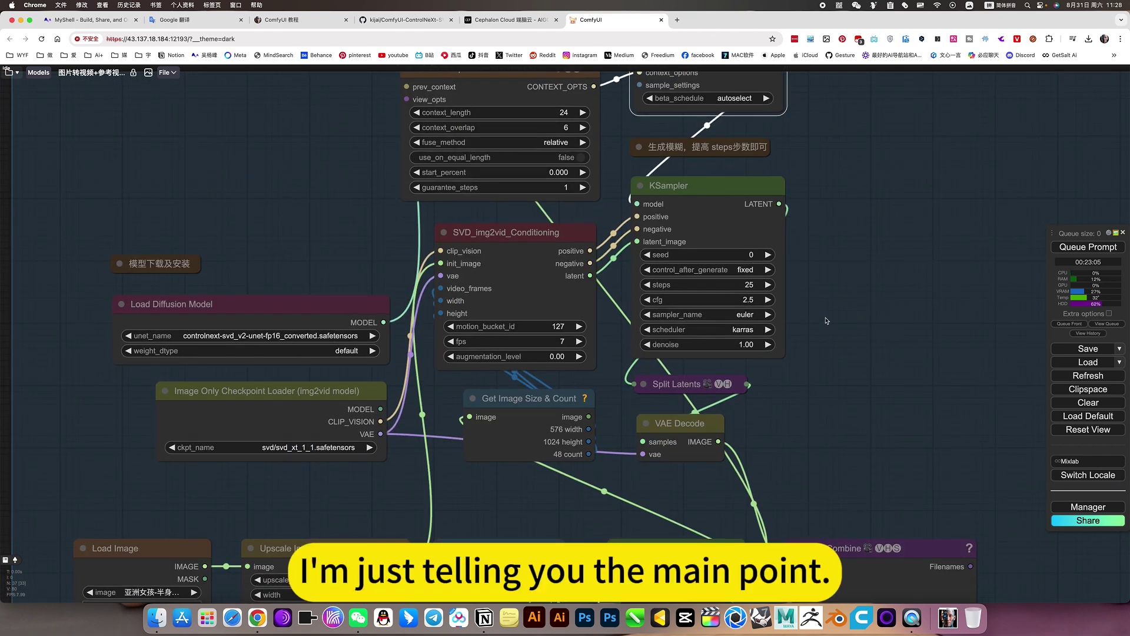
pyautogui.scroll(5, 827, 321)
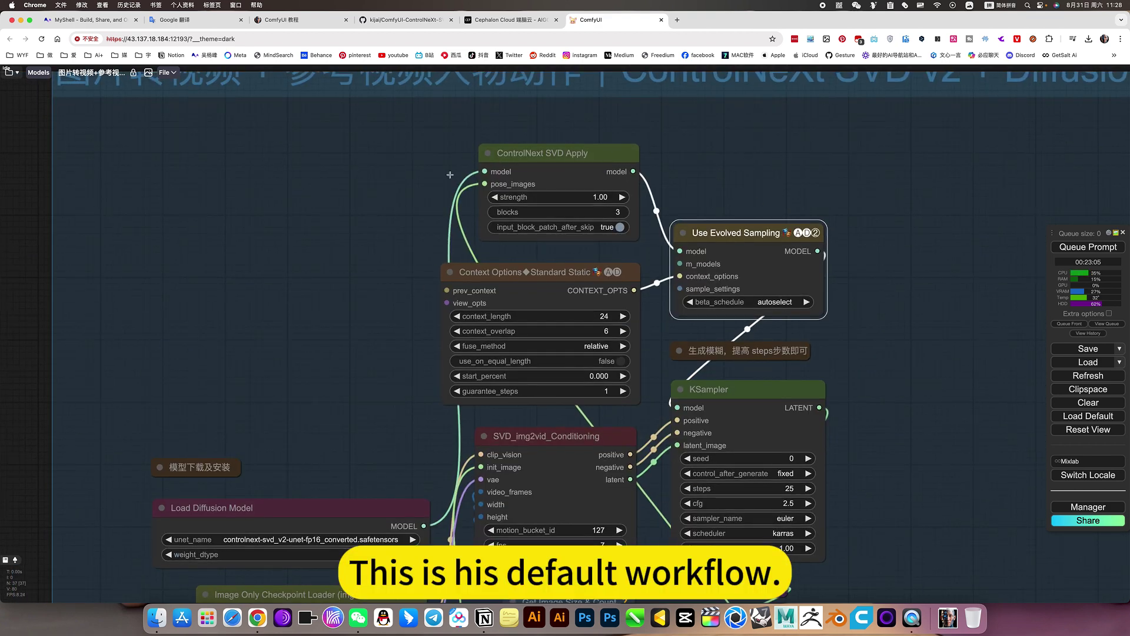
pyautogui.scroll(-8, 883, 343)
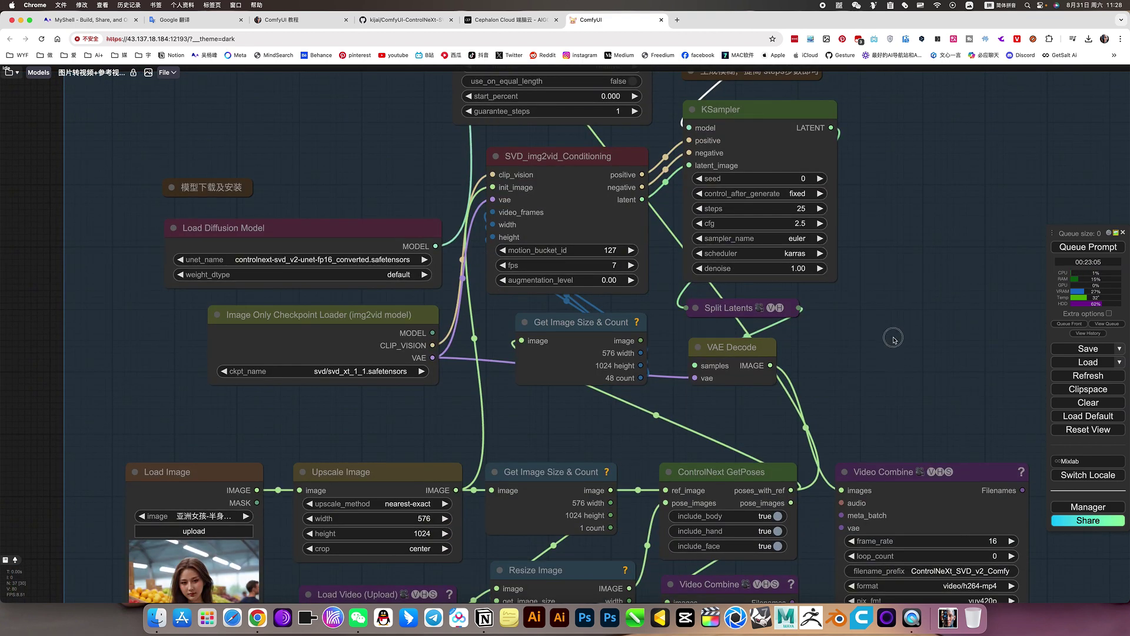
# Examine the Load Image and Upscale Image nodes and the Load Video (Upload) node holding the reference video
pyautogui.scroll(-5, 892, 325)
pyautogui.scroll(-2, 319, 269)
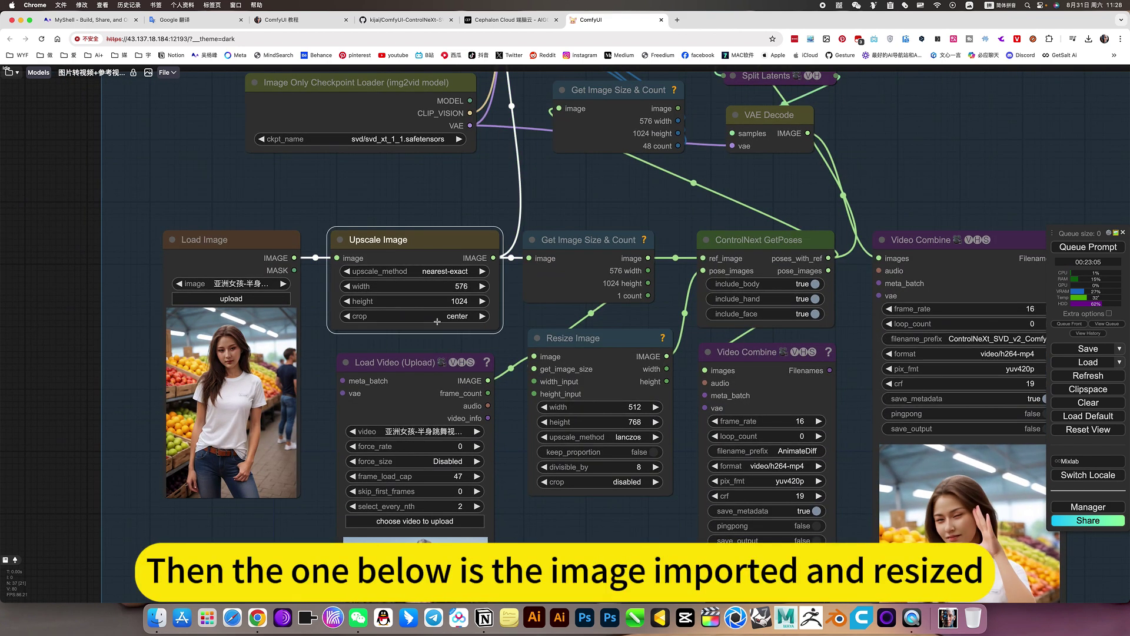
pyautogui.scroll(-2, 540, 521)
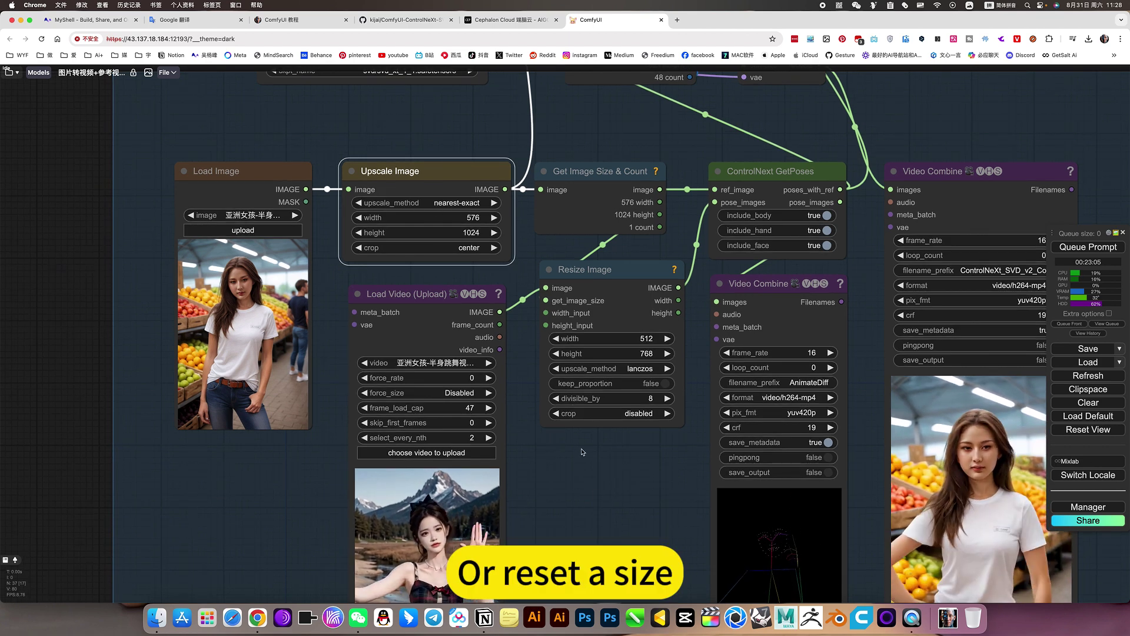
pyautogui.hscroll(2, 571, 481)
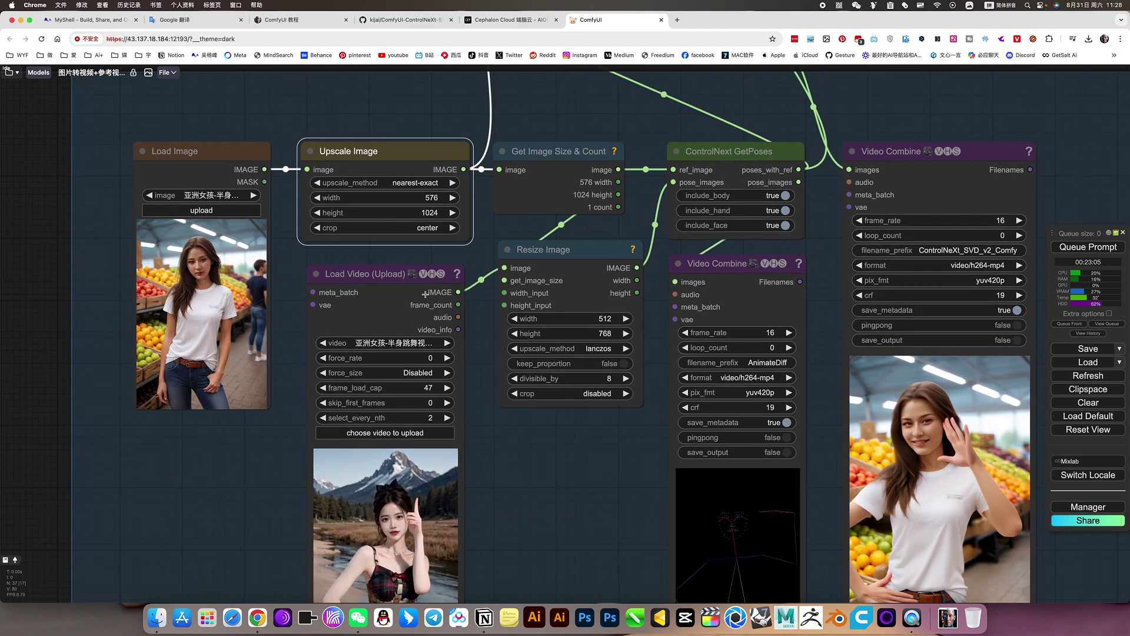
pyautogui.click(387, 275)
pyautogui.moveTo(552, 441); pyautogui.dragTo(557, 417)
pyautogui.scroll(-1, 557, 416)
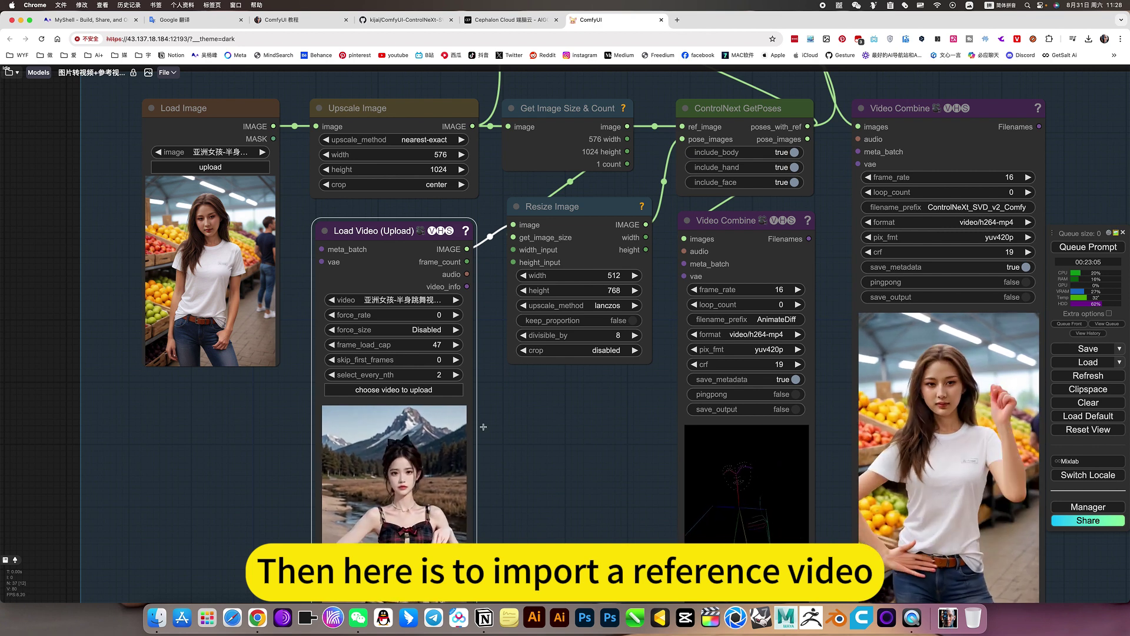
# Inspect the Get Image Size & Count, ControlNext GetPoses and Resize Image nodes that extract the reference video's motion
pyautogui.scroll(5, 536, 296)
pyautogui.click(515, 248)
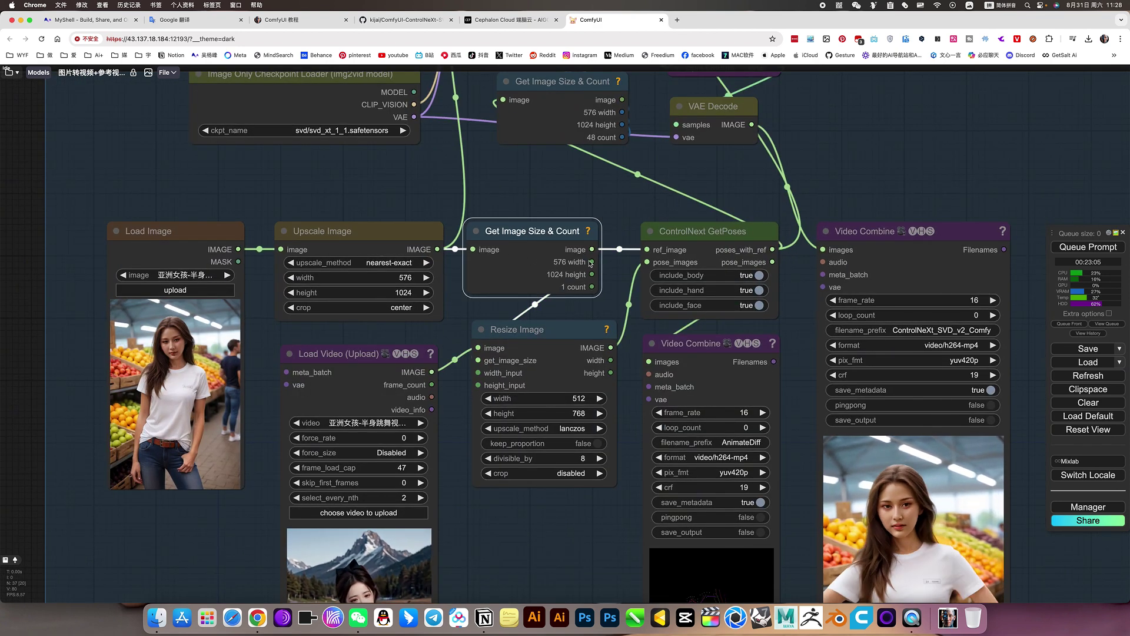
pyautogui.hscroll(3, 611, 192)
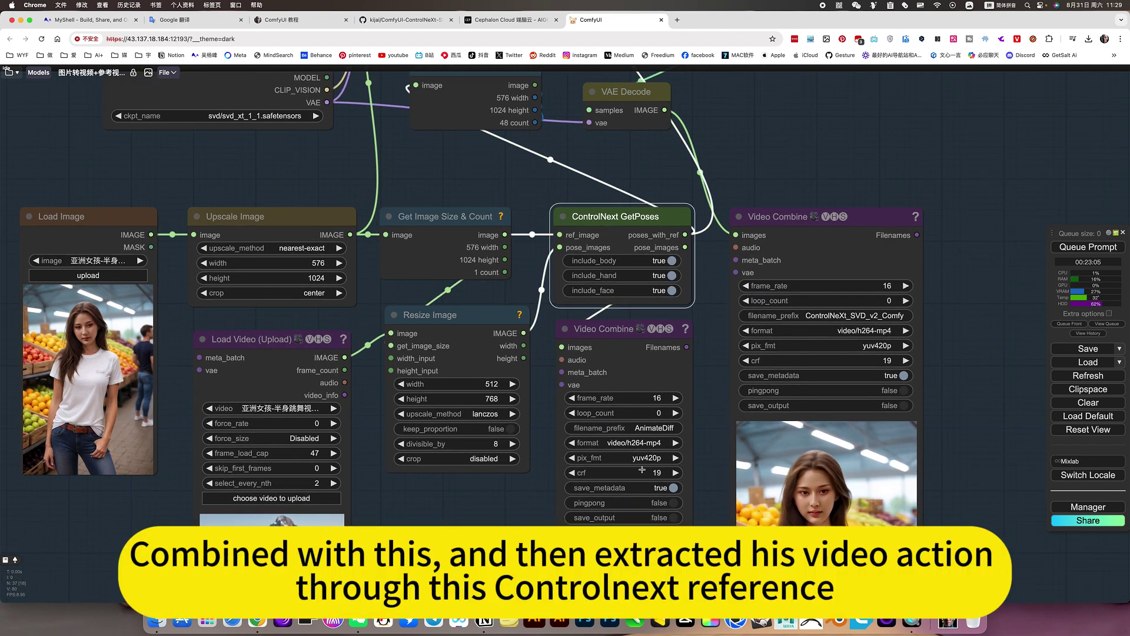
pyautogui.scroll(-5, 706, 417)
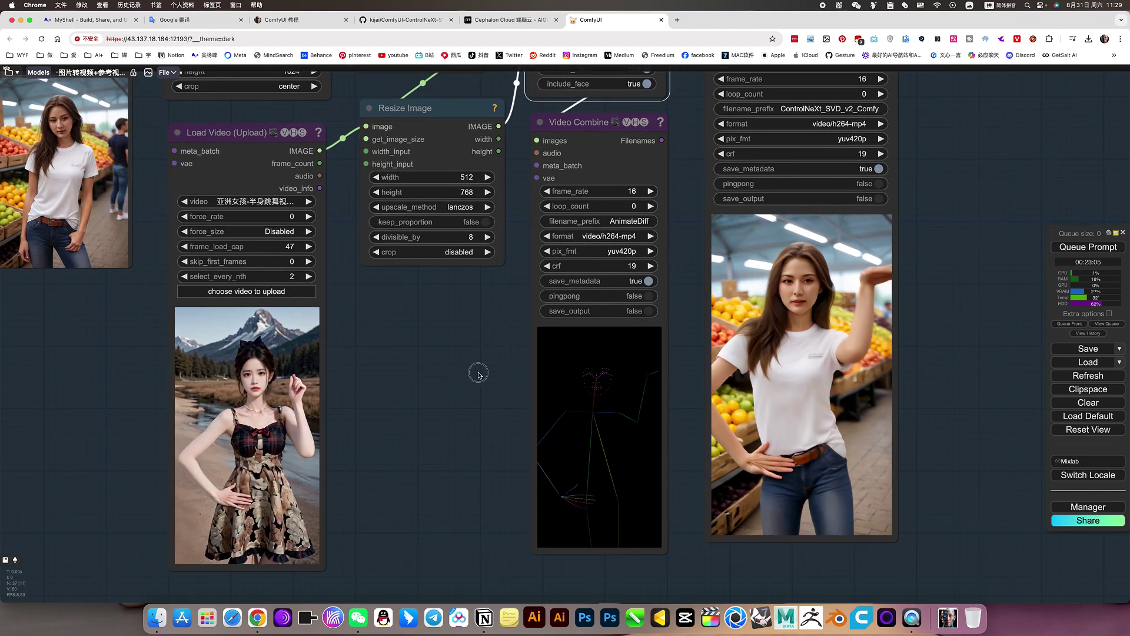
pyautogui.scroll(4, 474, 413)
pyautogui.click(430, 260)
pyautogui.scroll(1, 430, 259)
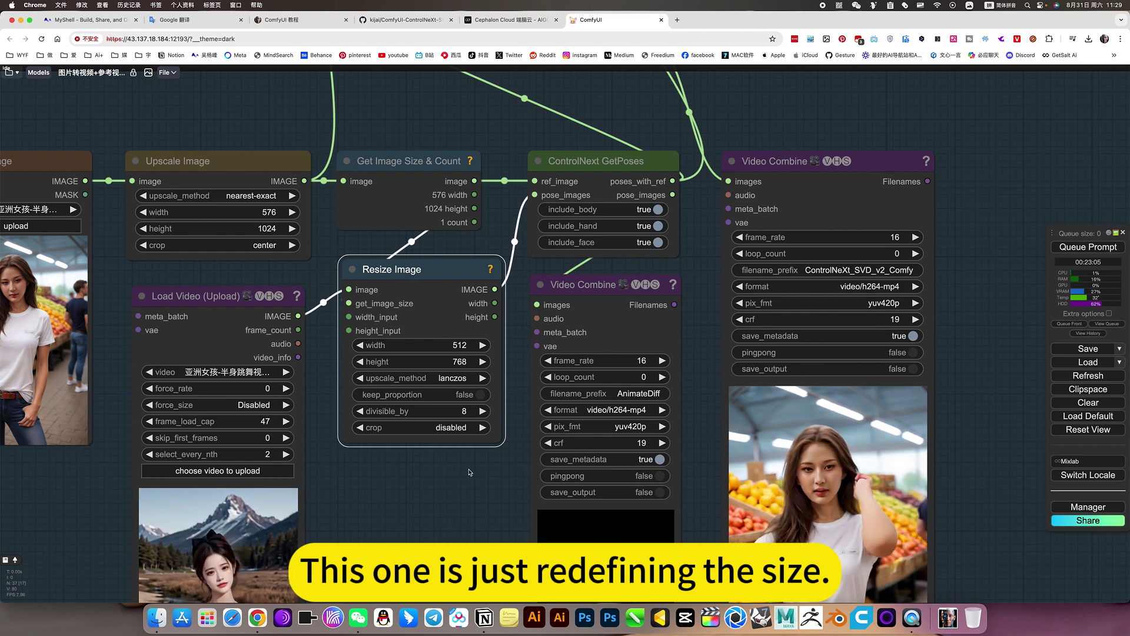
# Trace the workflow from the two model loaders and the KSampler to the generated video in the final Video Combine node
pyautogui.scroll(-3, 488, 518)
pyautogui.scroll(5, 737, 333)
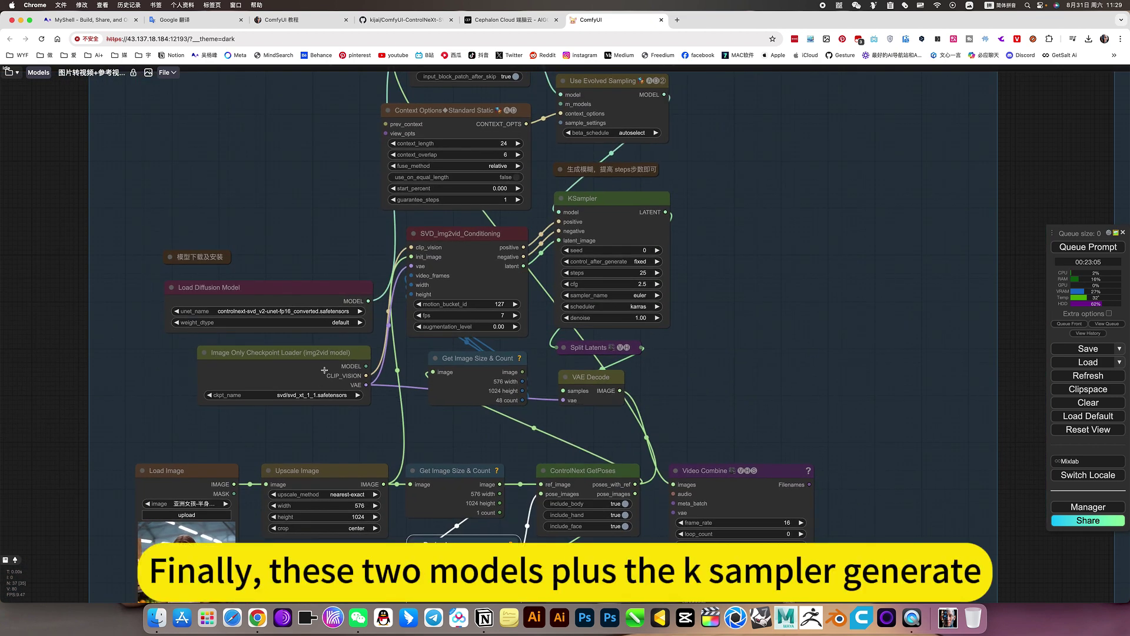
pyautogui.scroll(-3, 725, 398)
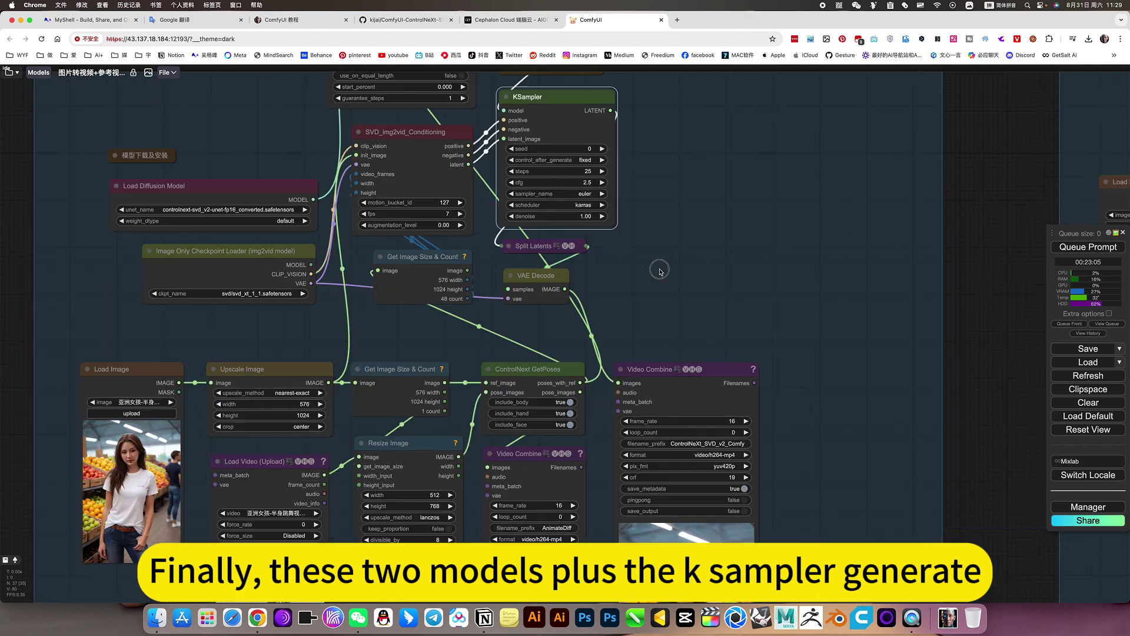
pyautogui.scroll(-5, 765, 257)
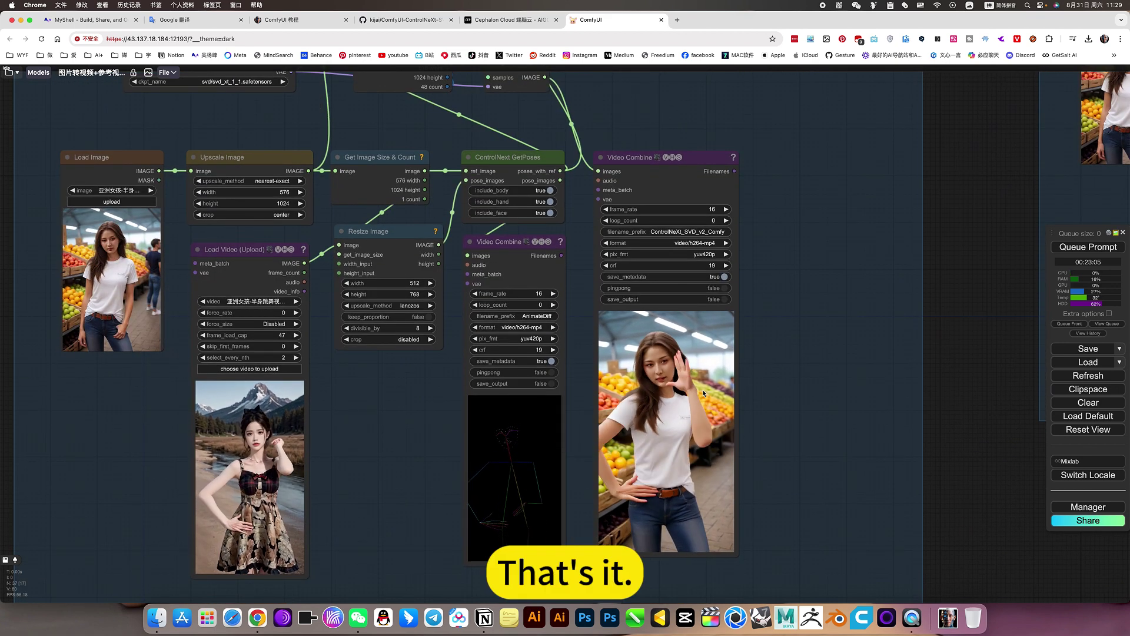
pyautogui.scroll(-3, 701, 390)
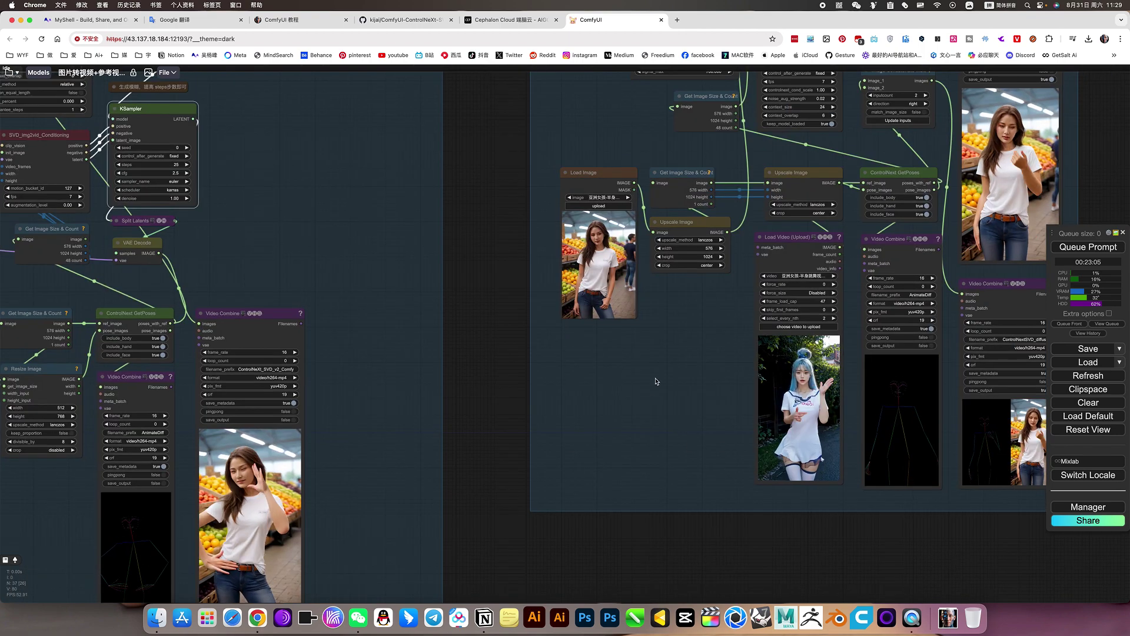
# Examine the (Down)Load ControlNeXt and ControlNext Diffusers Scheduler nodes in the standalone ControlNeXt SVD v2 workflow
pyautogui.moveTo(656, 382); pyautogui.dragTo(417, 472)
pyautogui.moveTo(922, 329); pyautogui.dragTo(940, 471)
pyautogui.scroll(3, 429, 256)
pyautogui.scroll(1, 429, 256)
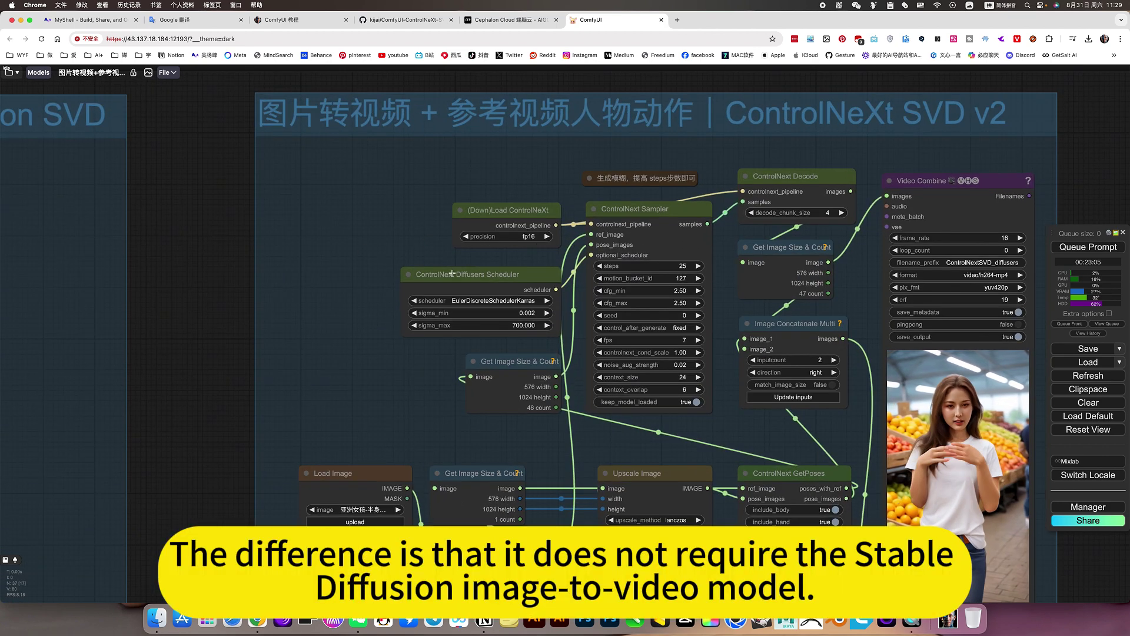
pyautogui.scroll(3, 404, 251)
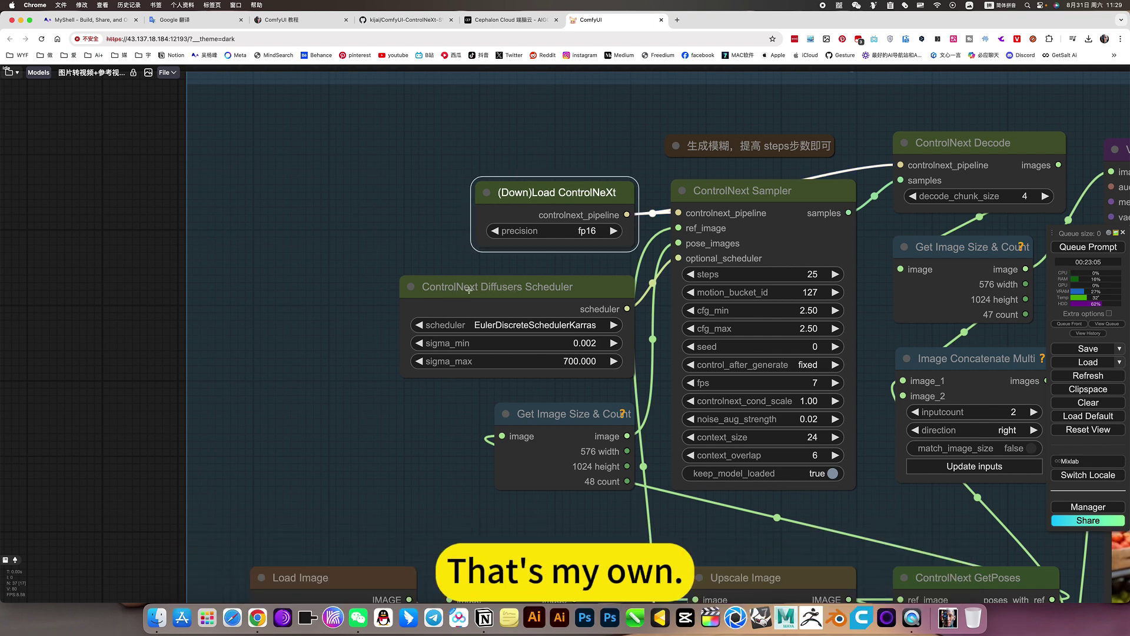
pyautogui.scroll(-3, 571, 403)
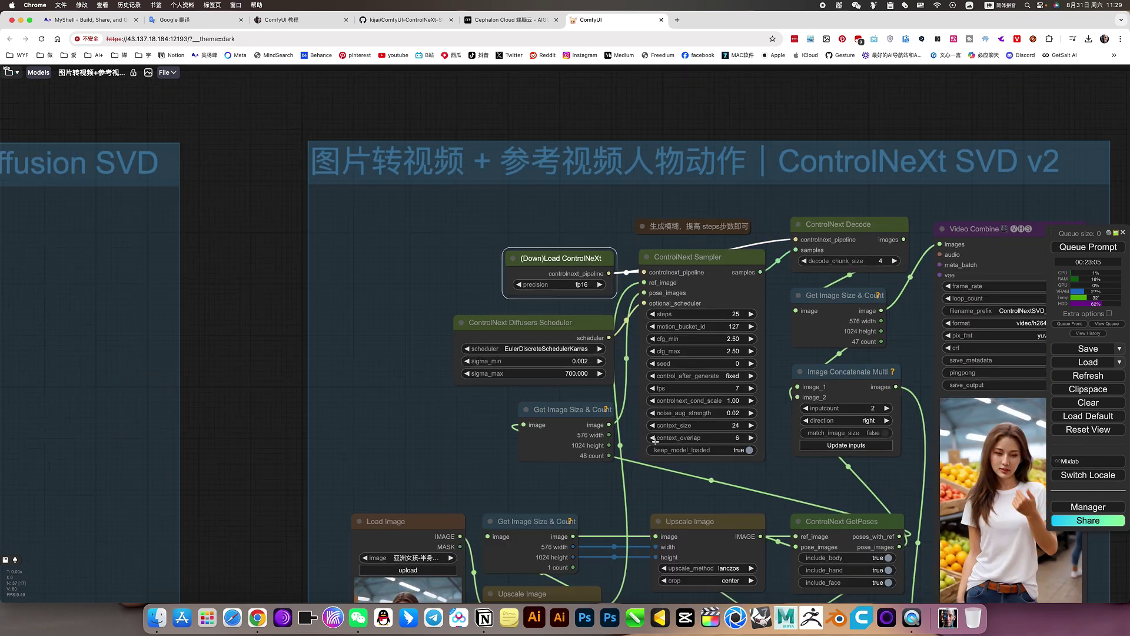
# Inspect the ControlNext Sampler's parameters, especially steps, and the decode and video nodes that follow it
pyautogui.click(724, 257)
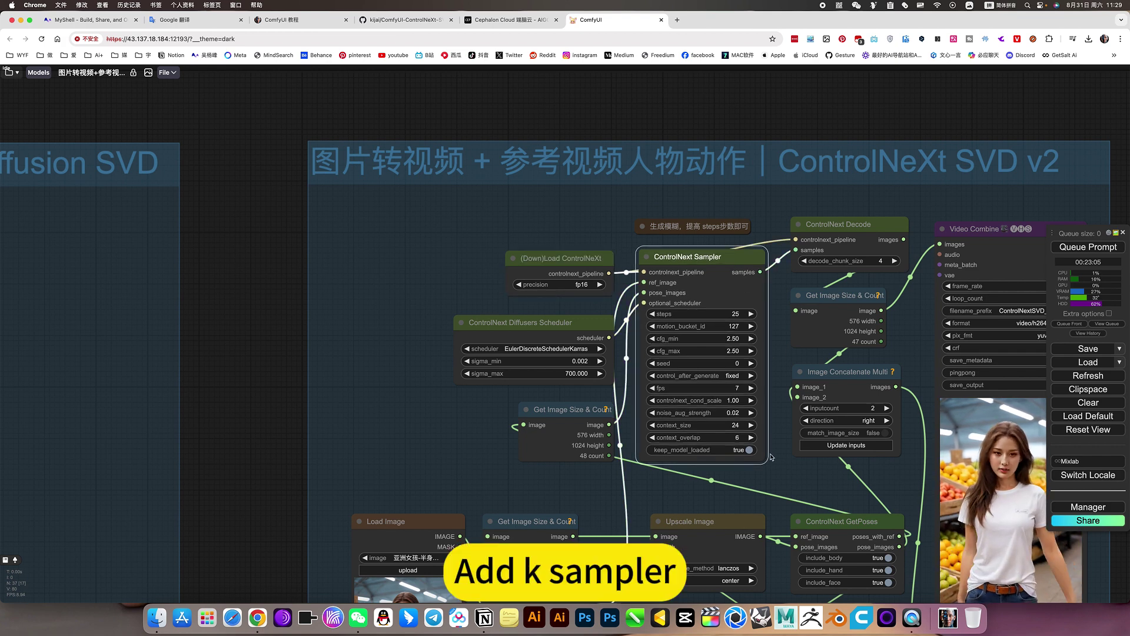
pyautogui.moveTo(809, 492)
pyautogui.mouseDown()
pyautogui.moveTo(750, 455)
pyautogui.moveTo(687, 387)
pyautogui.mouseUp()
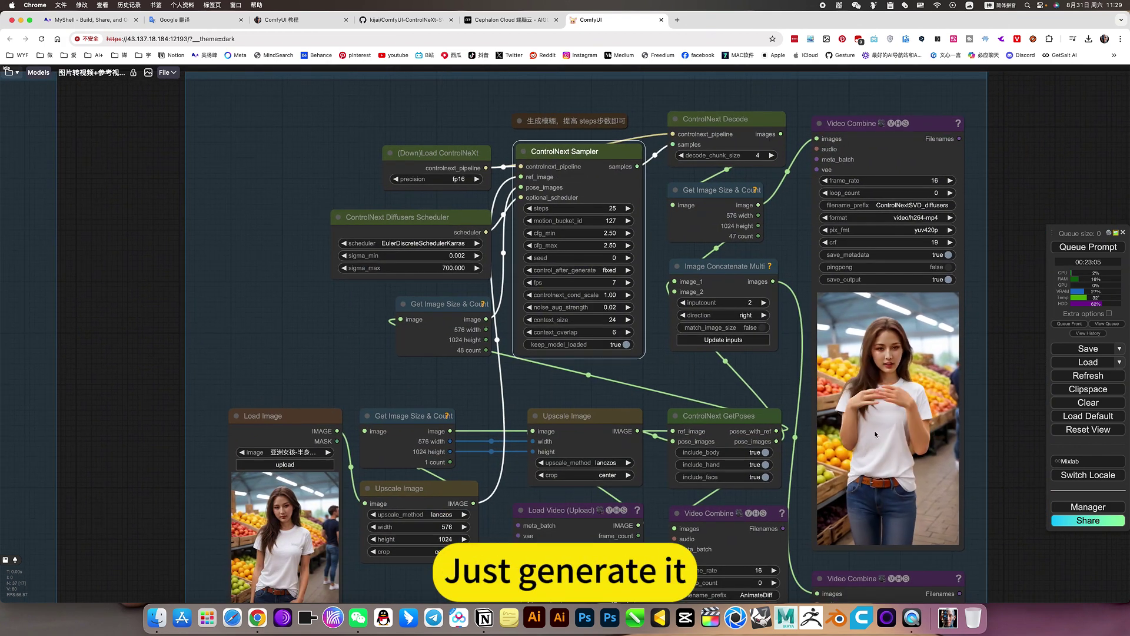
pyautogui.scroll(4, 572, 144)
pyautogui.scroll(1, 572, 144)
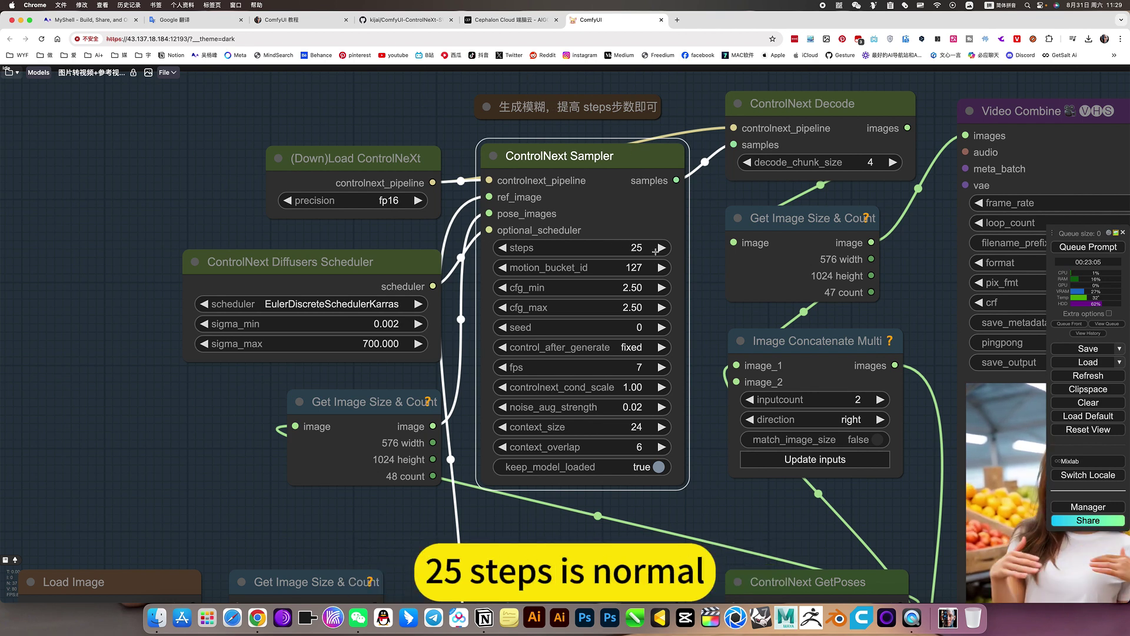
pyautogui.scroll(-5, 697, 485)
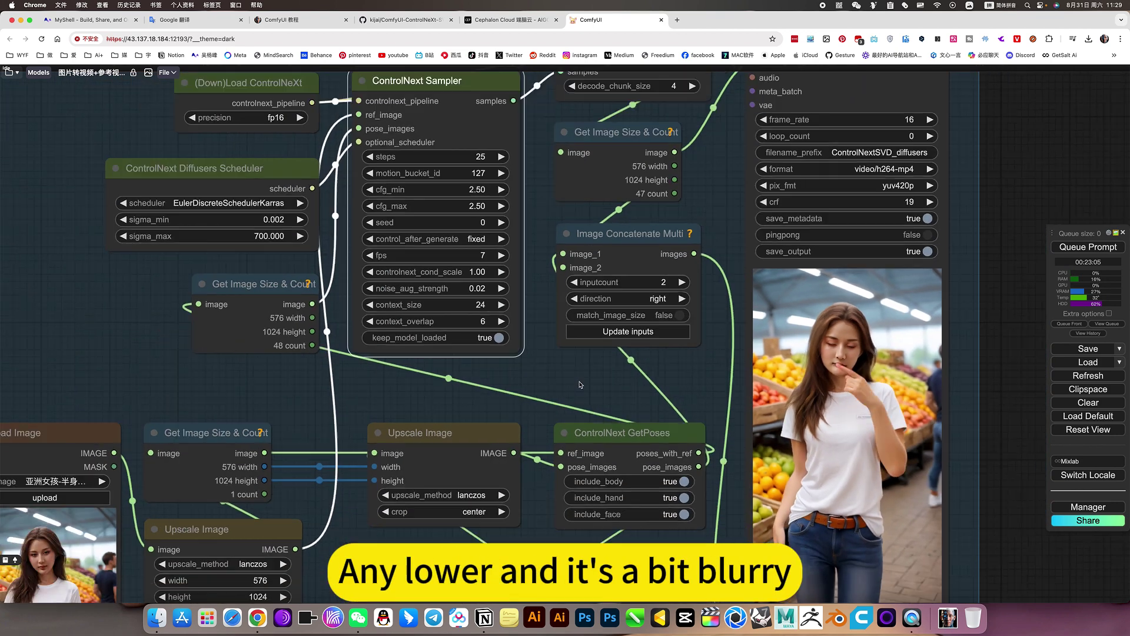
# Compare the Video Combine node holding the single result with the lower one that places pose and result side by side
pyautogui.scroll(-10, 962, 474)
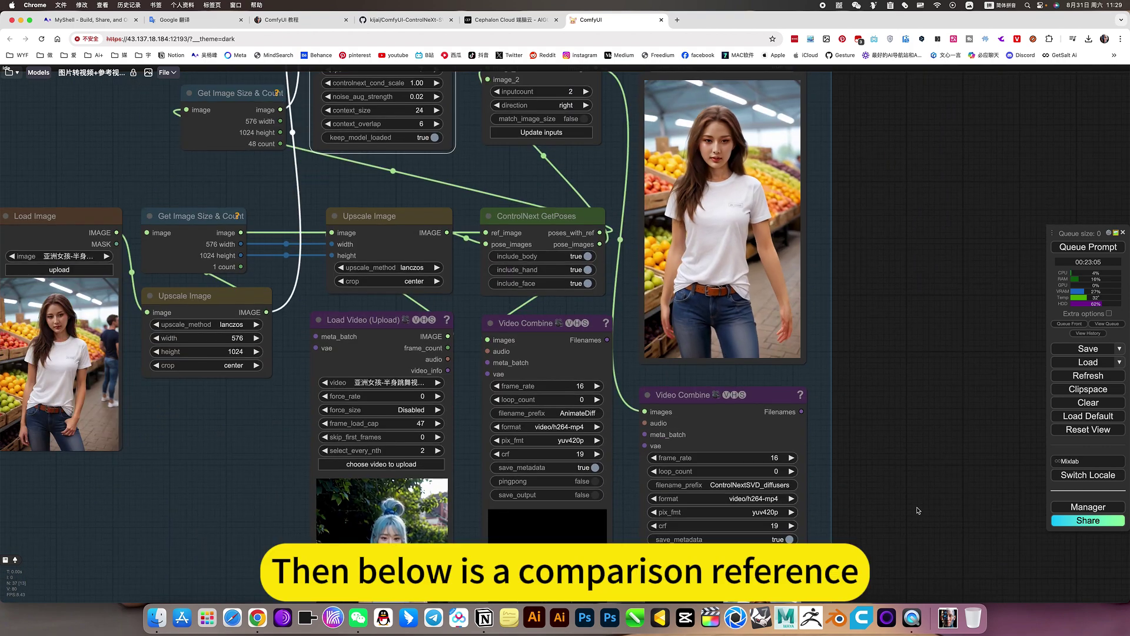
pyautogui.moveTo(873, 218); pyautogui.dragTo(881, 494)
pyautogui.scroll(5, 888, 408)
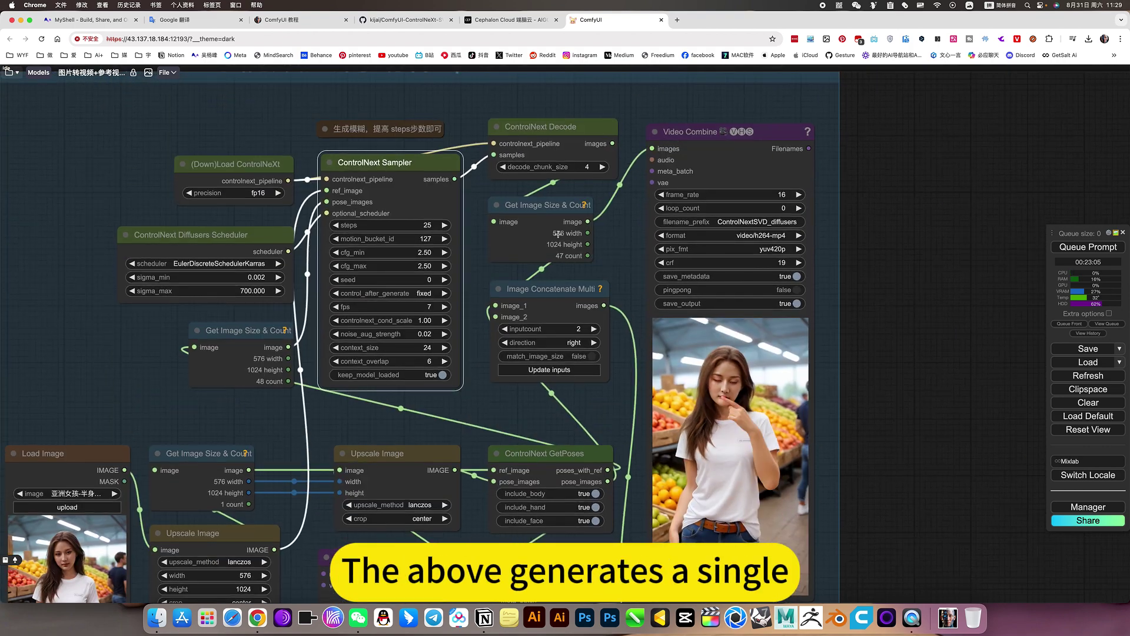
pyautogui.moveTo(938, 422); pyautogui.dragTo(948, 137)
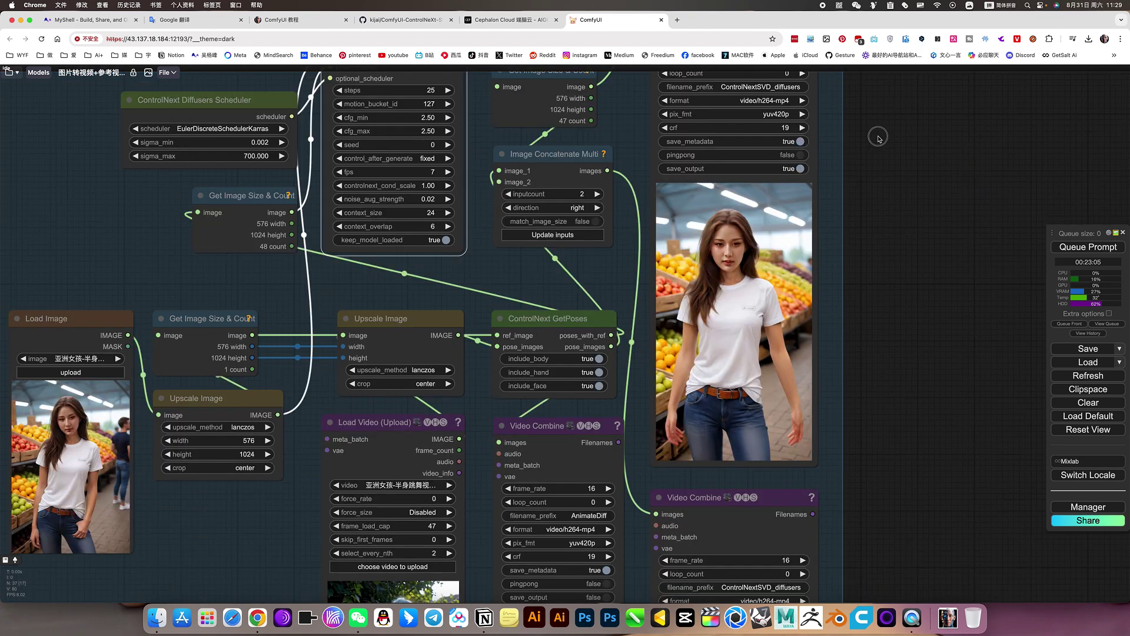
pyautogui.scroll(-3, 868, 278)
pyautogui.moveTo(940, 317); pyautogui.dragTo(981, 254)
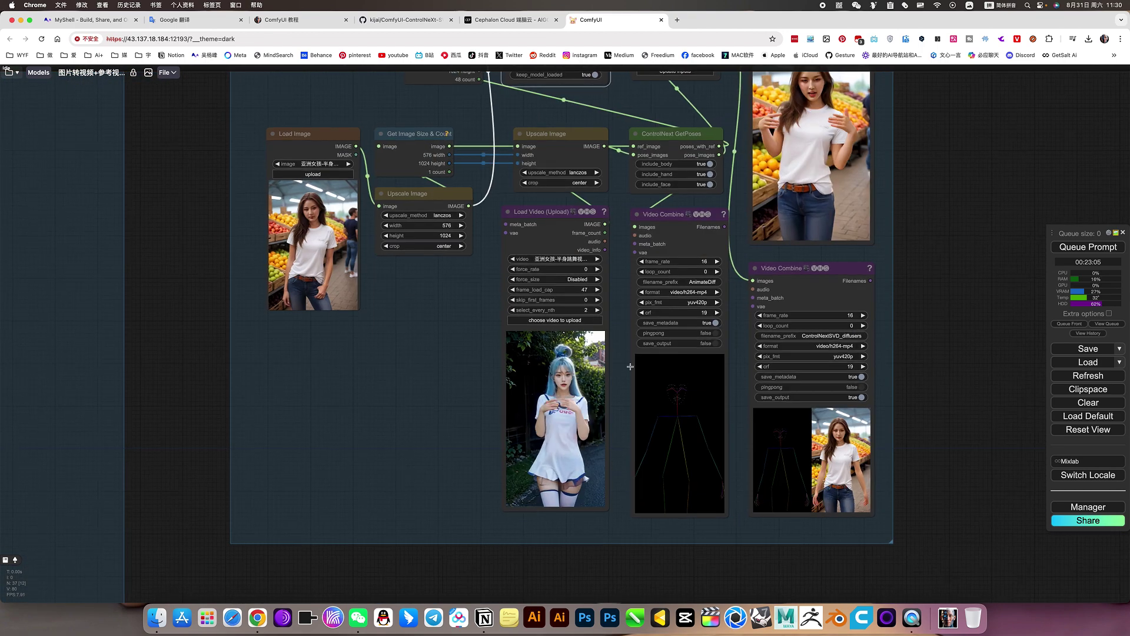
# Trace the two Upscale Image nodes that resize the source image and reference video on their way to the ControlNext Sampler
pyautogui.moveTo(448, 312); pyautogui.dragTo(481, 424)
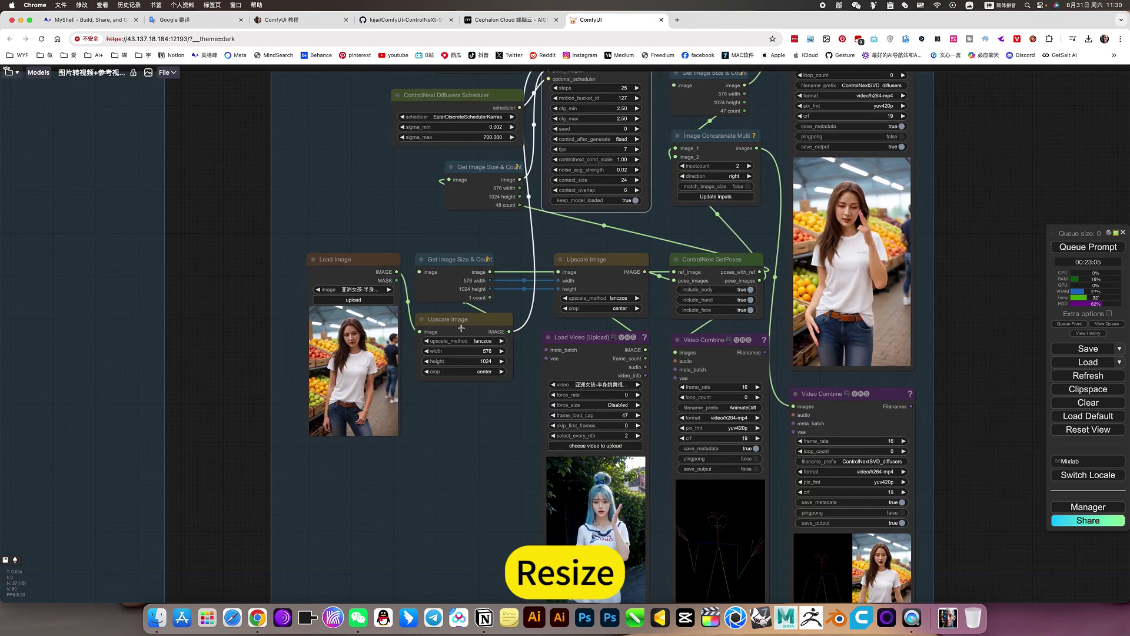
pyautogui.click(503, 352)
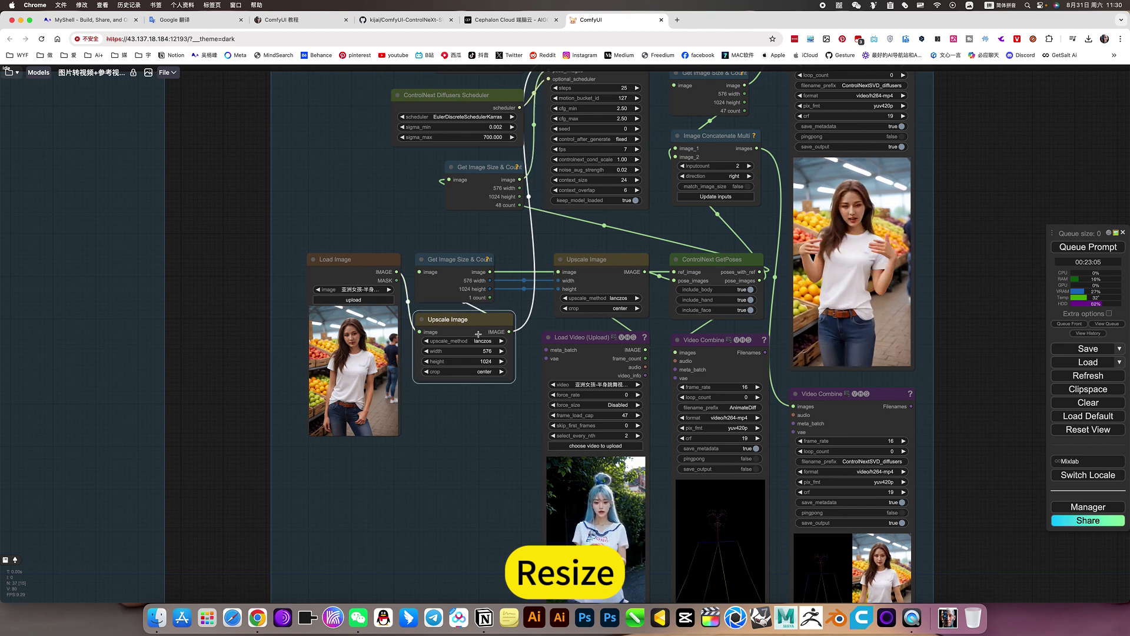
pyautogui.click(600, 258)
pyautogui.hscroll(3, 489, 422)
pyautogui.scroll(-2, 489, 422)
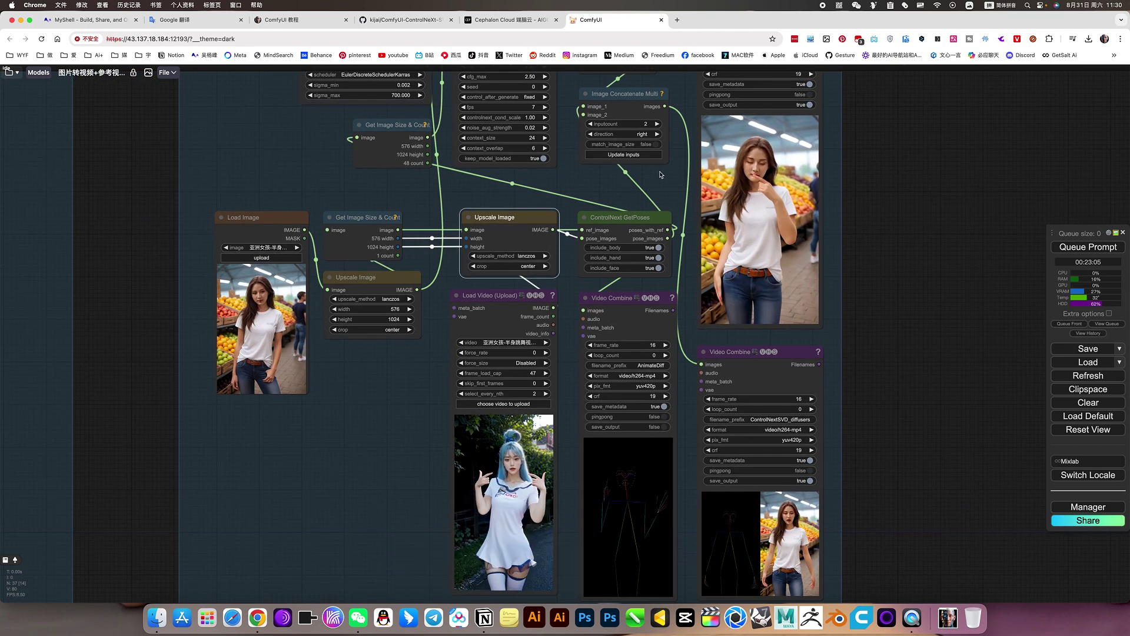
pyautogui.scroll(5, 505, 176)
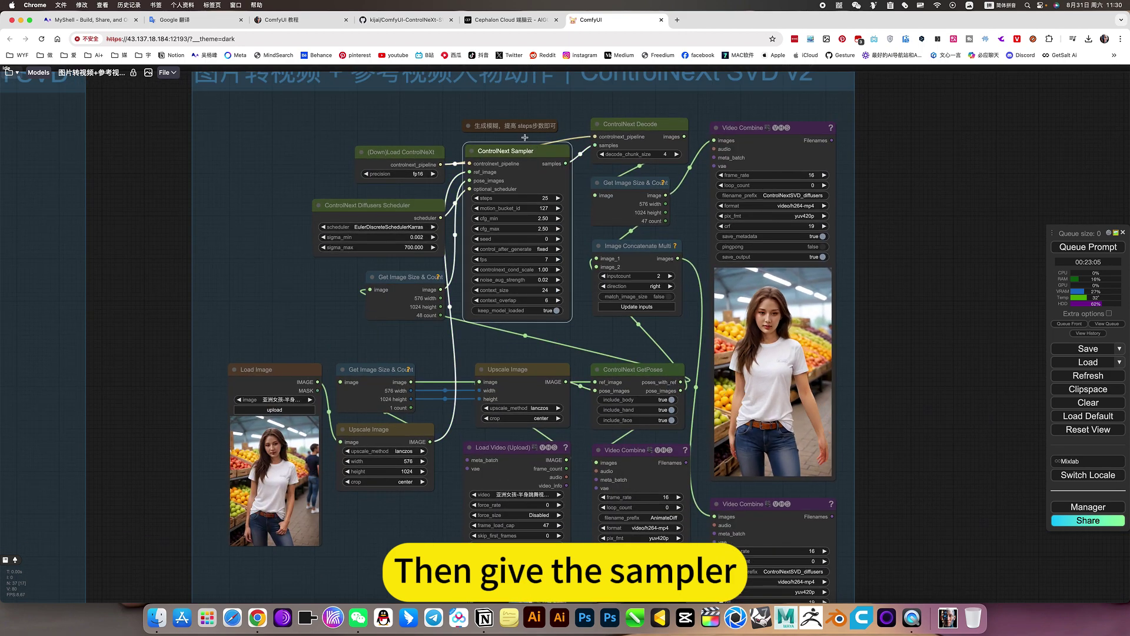
pyautogui.scroll(-2, 858, 411)
pyautogui.hscroll(-1, 859, 410)
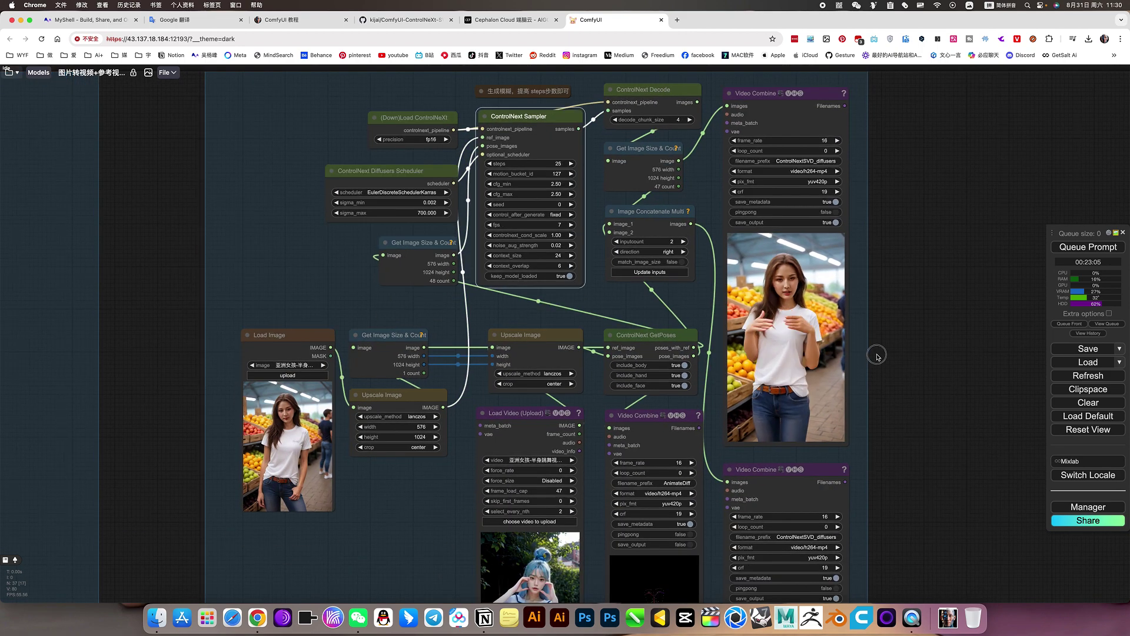
# Survey the ControlNeXt SVD v2 + Diffusion SVD and ControlNeXt SVD v2 workflow groups side by side
pyautogui.scroll(-3, 545, 363)
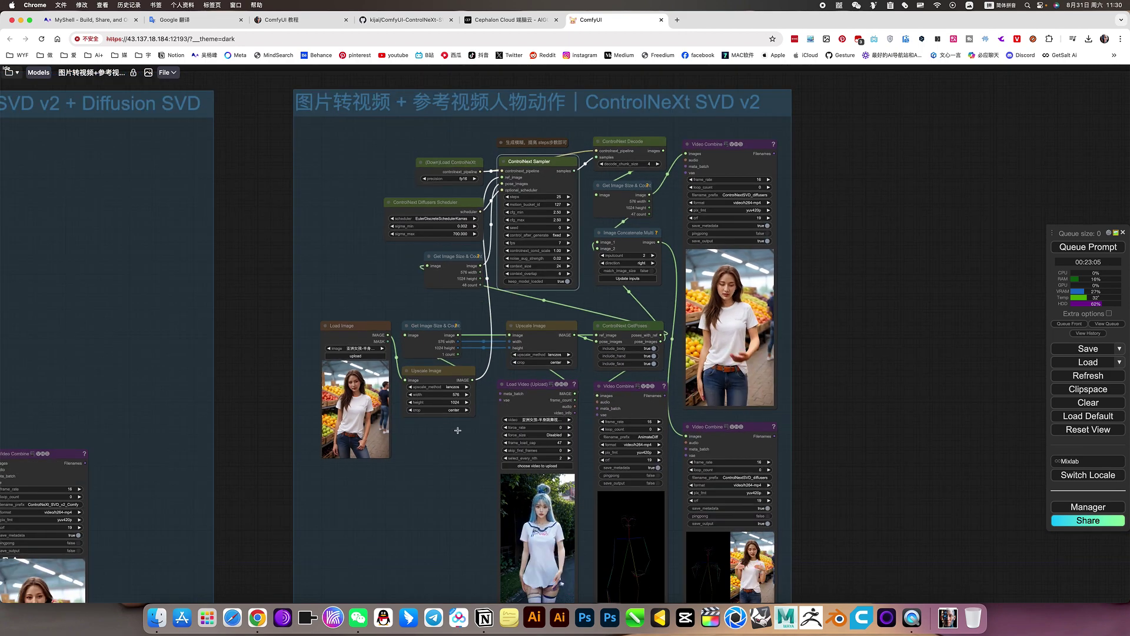
pyautogui.scroll(-5, 568, 412)
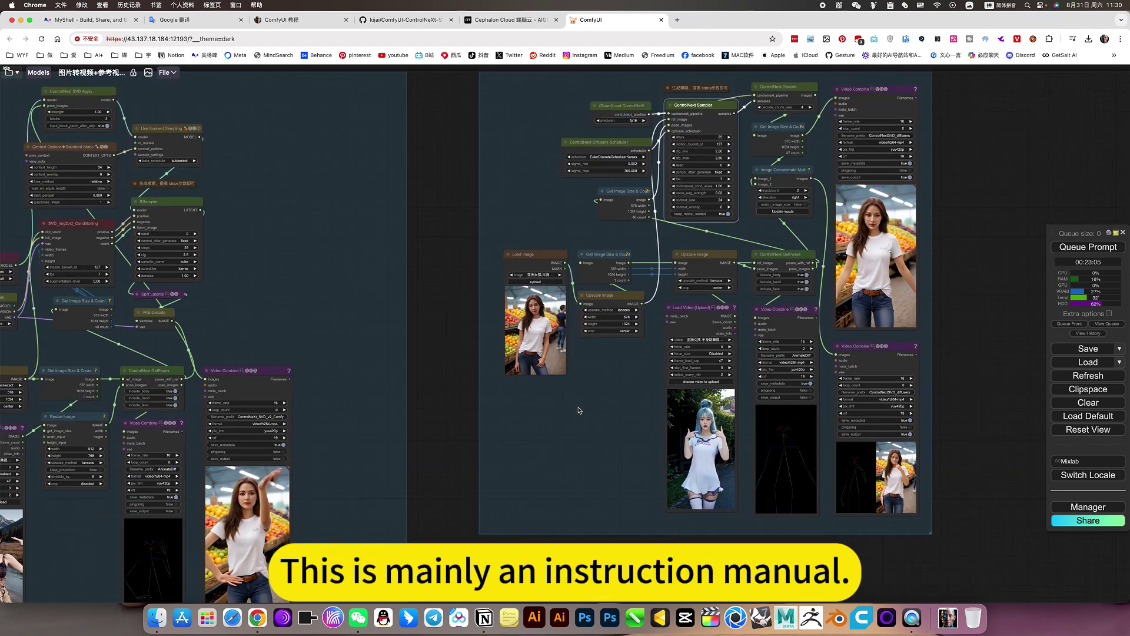
pyautogui.scroll(-1, 705, 419)
pyautogui.hscroll(-1, 706, 419)
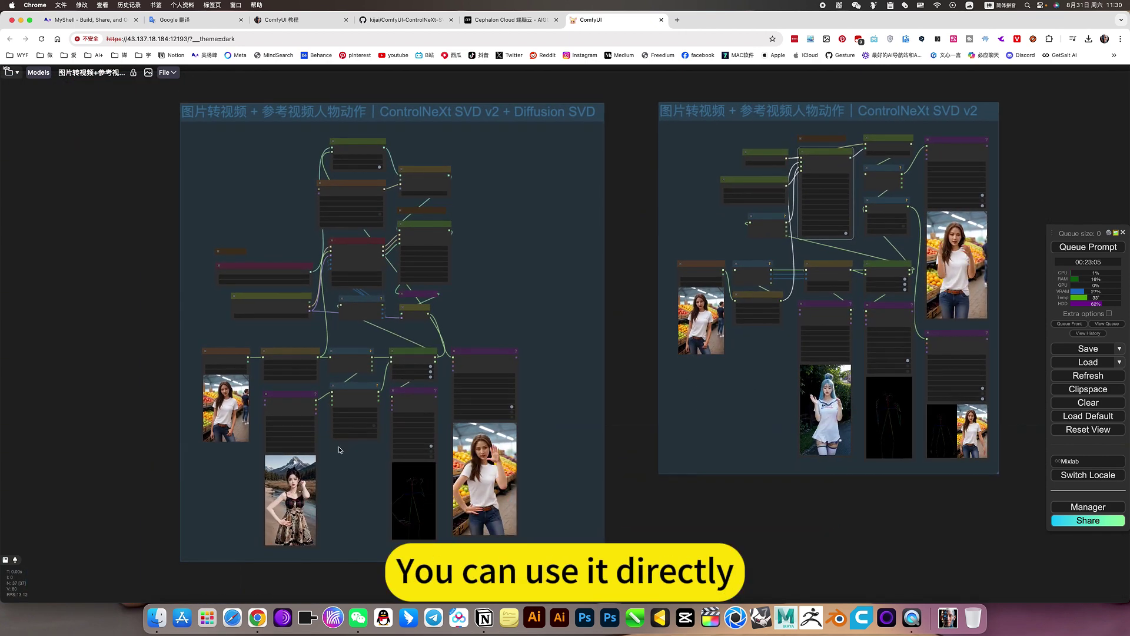
# Look through the author's folder of saved workflows in the workspace
pyautogui.click(8, 73)
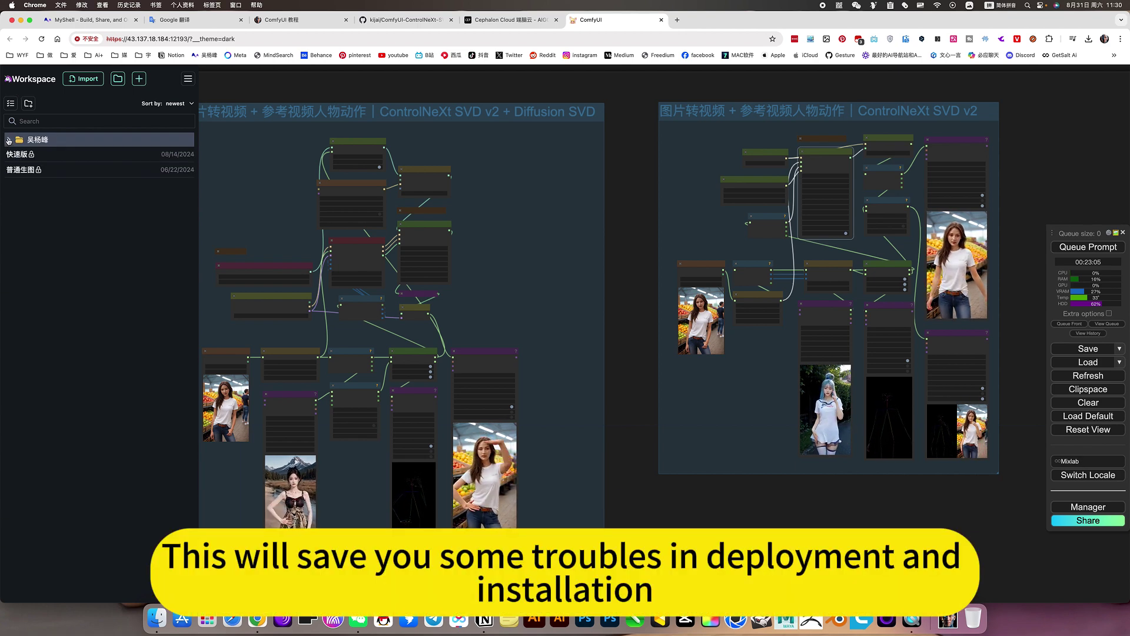
pyautogui.click(8, 140)
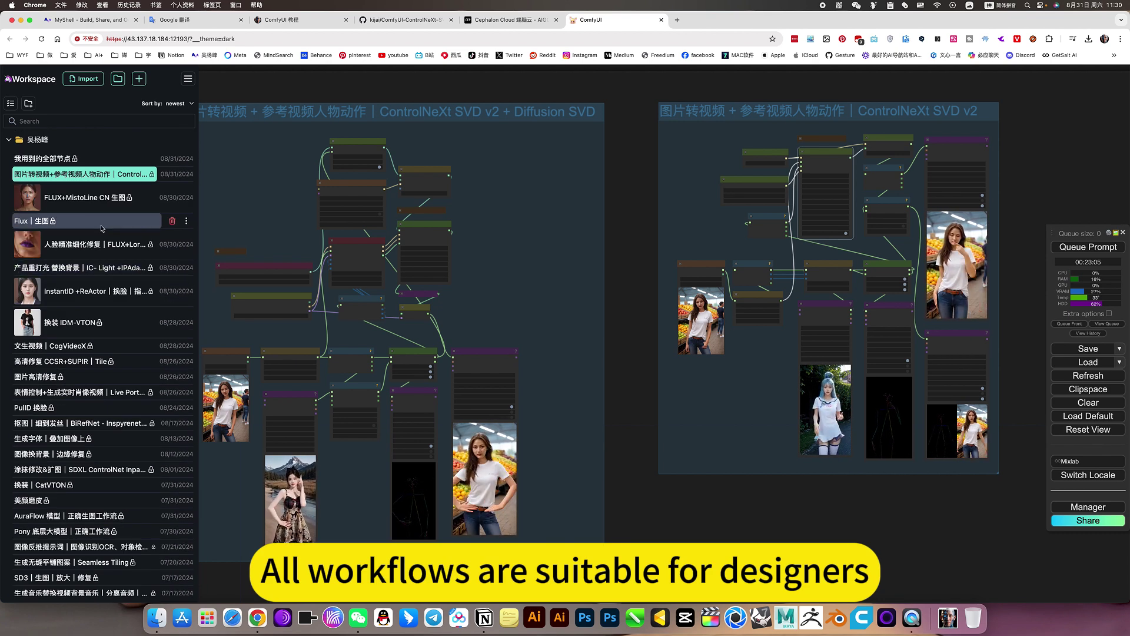
pyautogui.click(637, 348)
# Compare the reference video, extracted pose skeleton and generated video in the ControlNeXt SVD v2 + Diffusion SVD workflow
pyautogui.moveTo(636, 350); pyautogui.dragTo(730, 315)
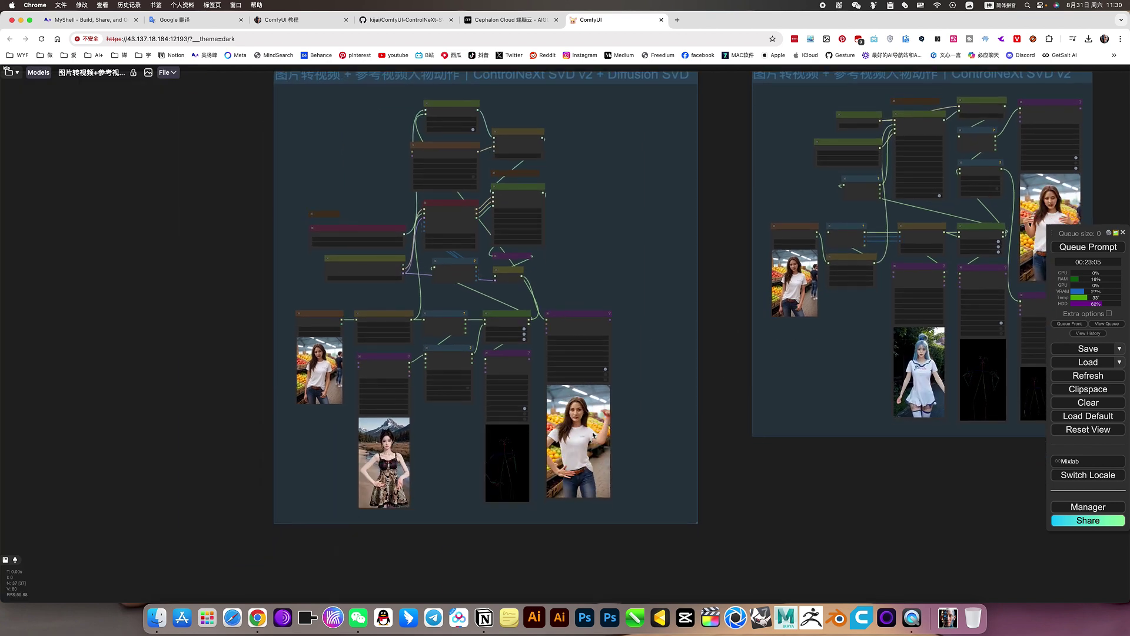
pyautogui.scroll(3, 592, 435)
pyautogui.scroll(5, 594, 436)
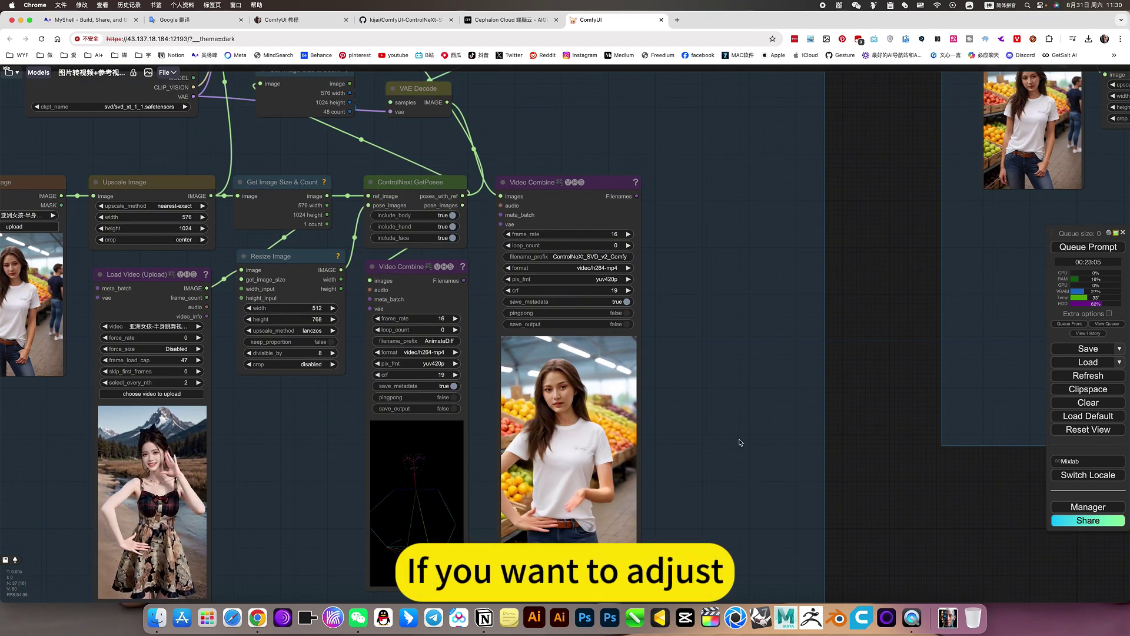
pyautogui.scroll(-4, 740, 442)
pyautogui.scroll(-2, 740, 442)
pyautogui.scroll(-6, 674, 422)
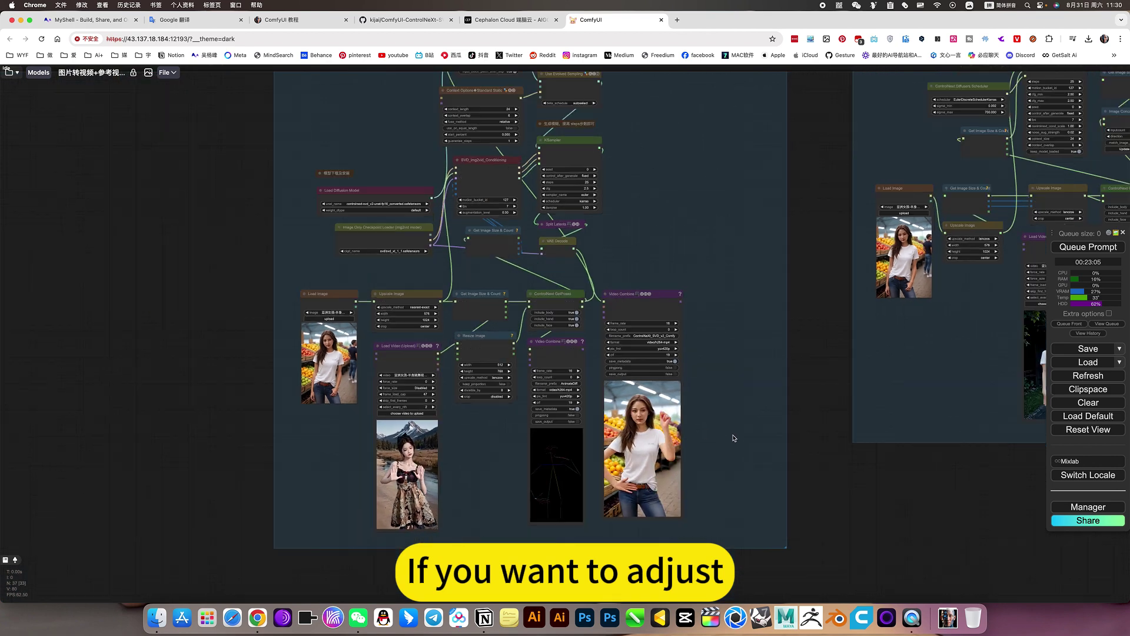
pyautogui.moveTo(797, 396); pyautogui.dragTo(606, 457)
pyautogui.scroll(6, 618, 347)
pyautogui.scroll(10, 361, 501)
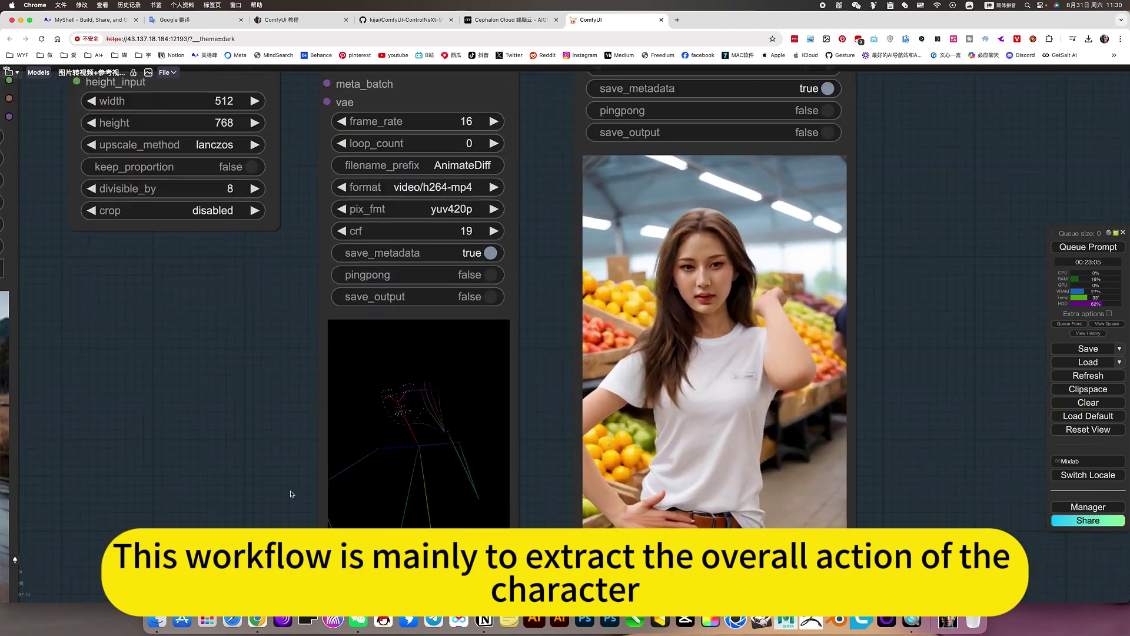
pyautogui.scroll(-10, 382, 476)
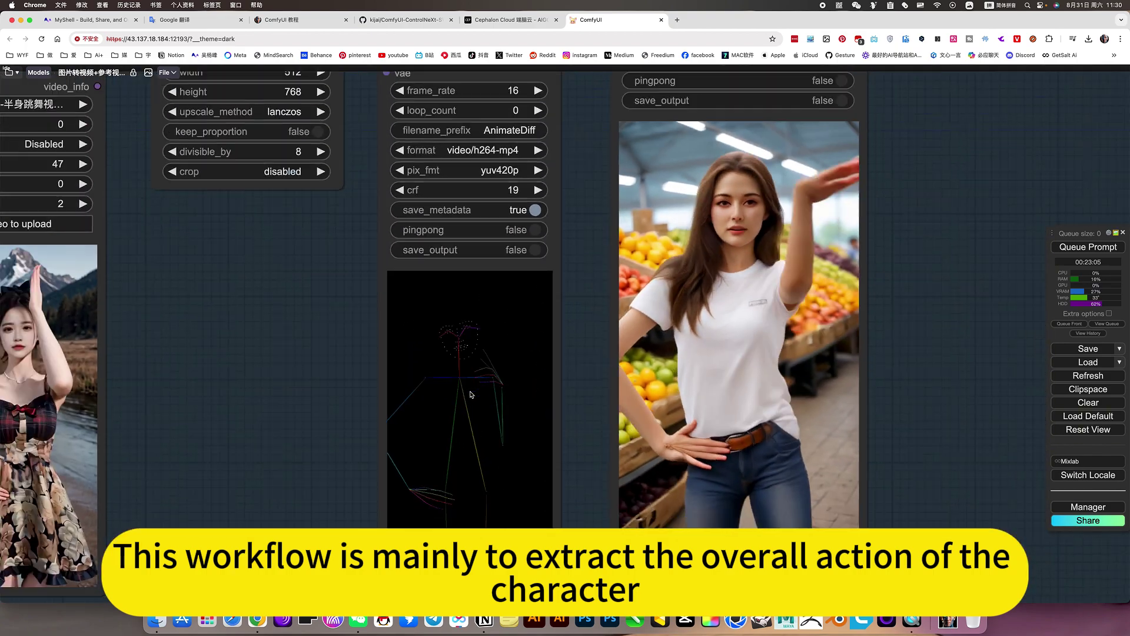
pyautogui.scroll(-4, 471, 394)
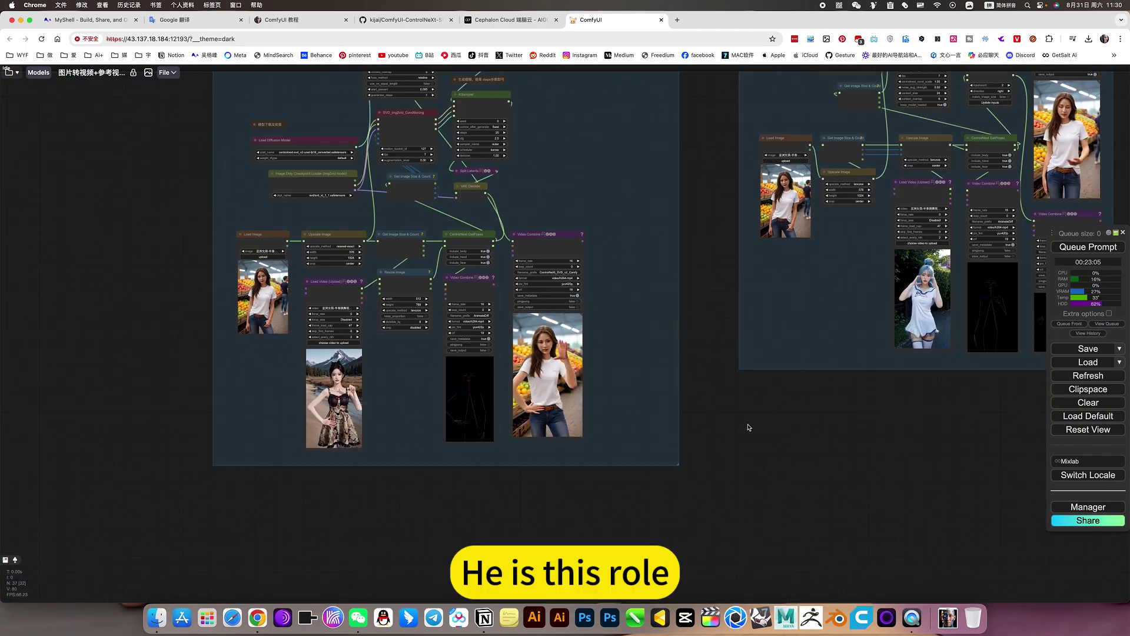
# Open the saved 表情控制+生成实时肖像视频 | Live Portrait workflow from the author's folder
pyautogui.moveTo(749, 427); pyautogui.dragTo(731, 482)
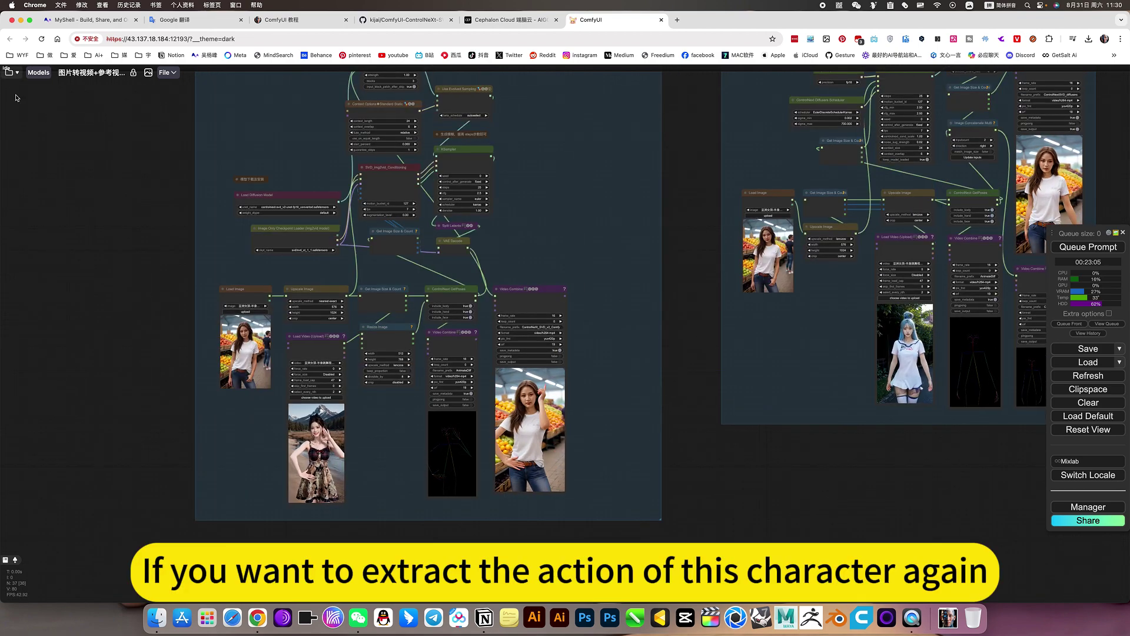
pyautogui.scroll(2, 228, 340)
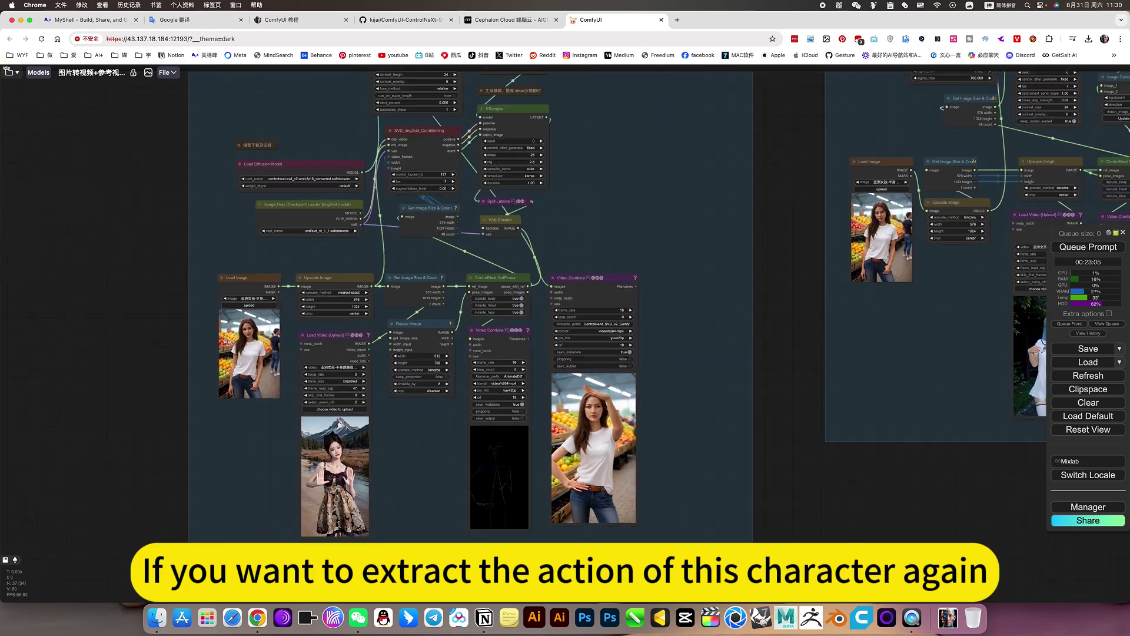
pyautogui.scroll(10, 228, 340)
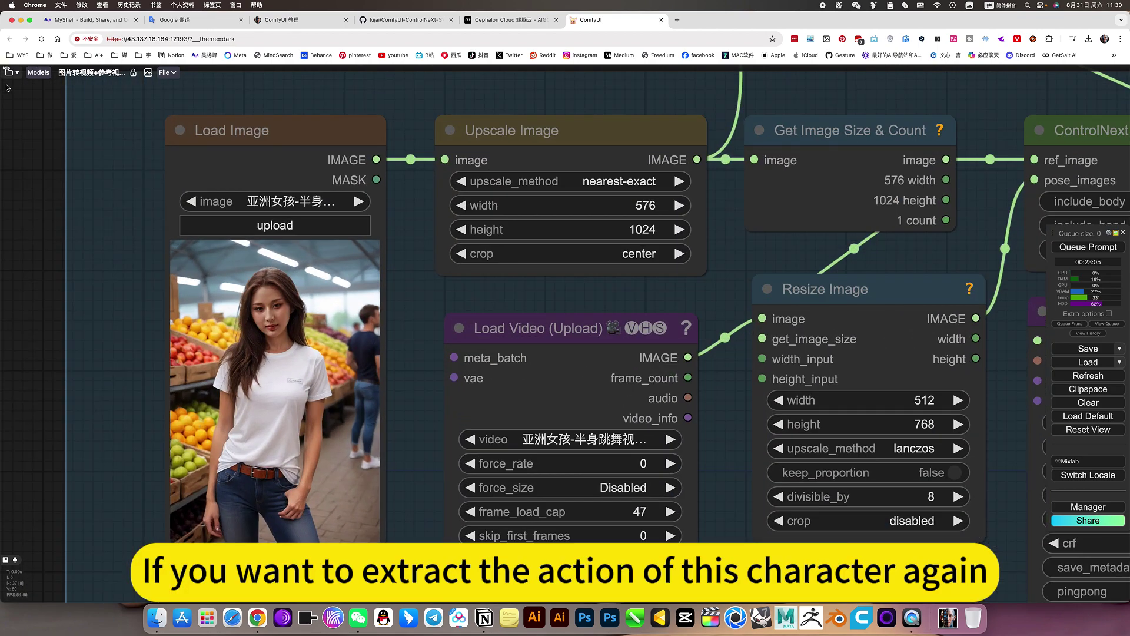
pyautogui.click(10, 73)
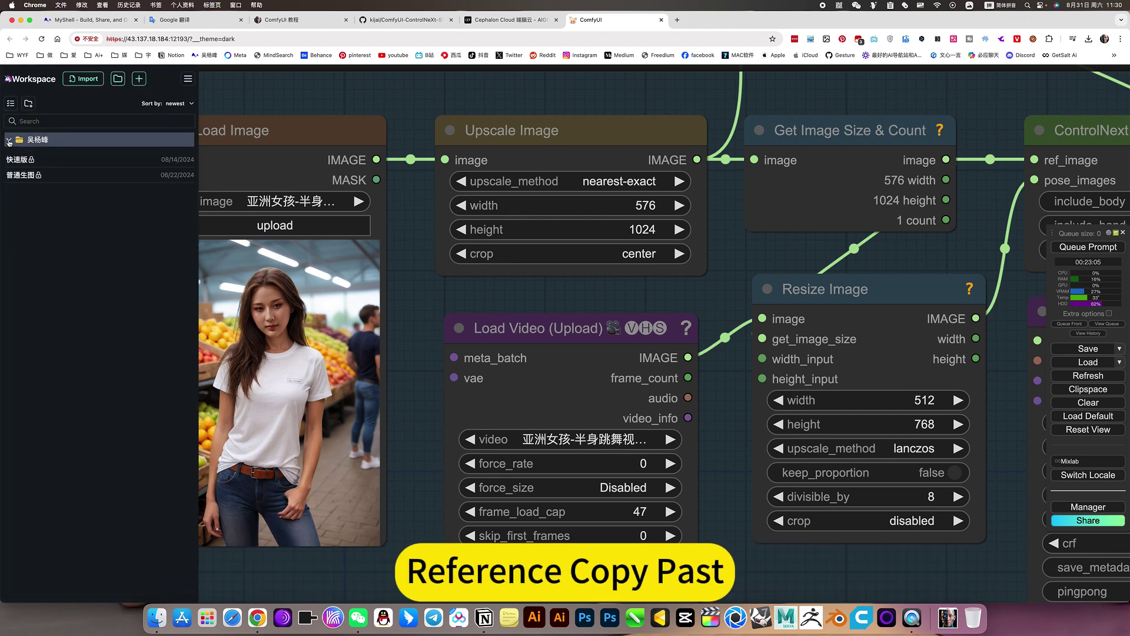
pyautogui.click(9, 141)
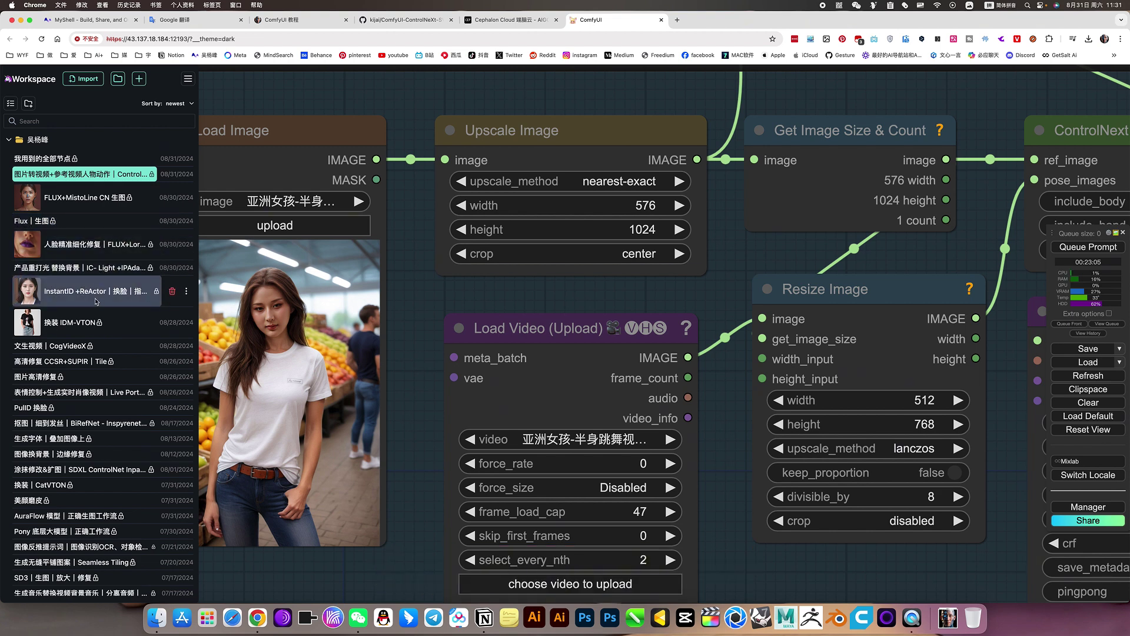
pyautogui.click(97, 392)
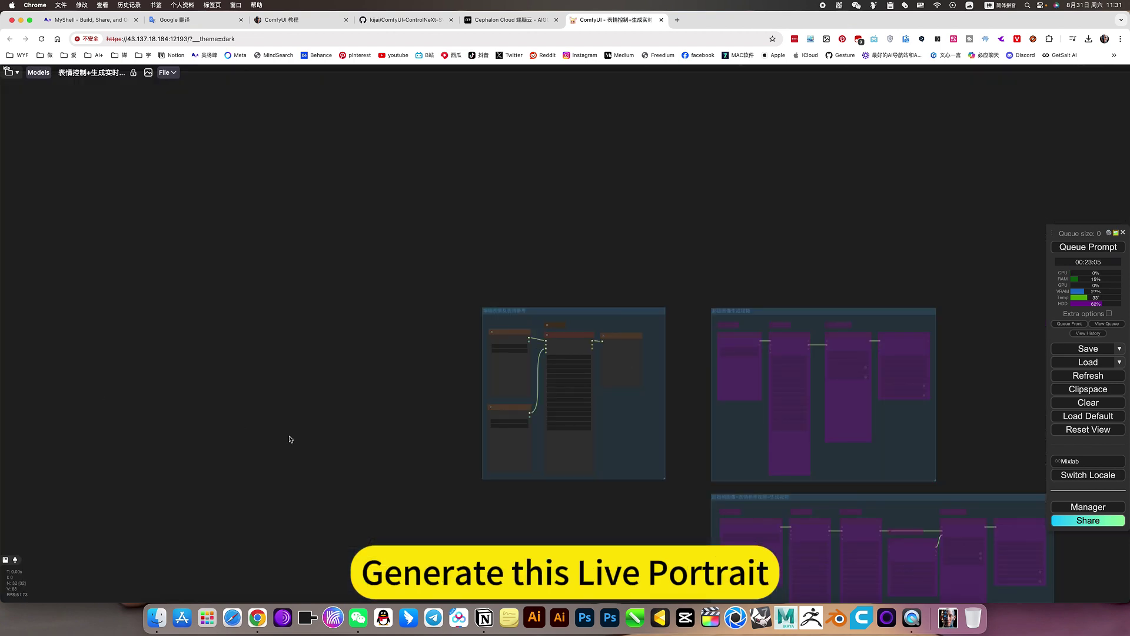
# Examine the expression editing group with its two Load Image nodes and the Expression Editor (PHM) node
pyautogui.moveTo(290, 439); pyautogui.dragTo(141, 311)
pyautogui.scroll(2, 361, 214)
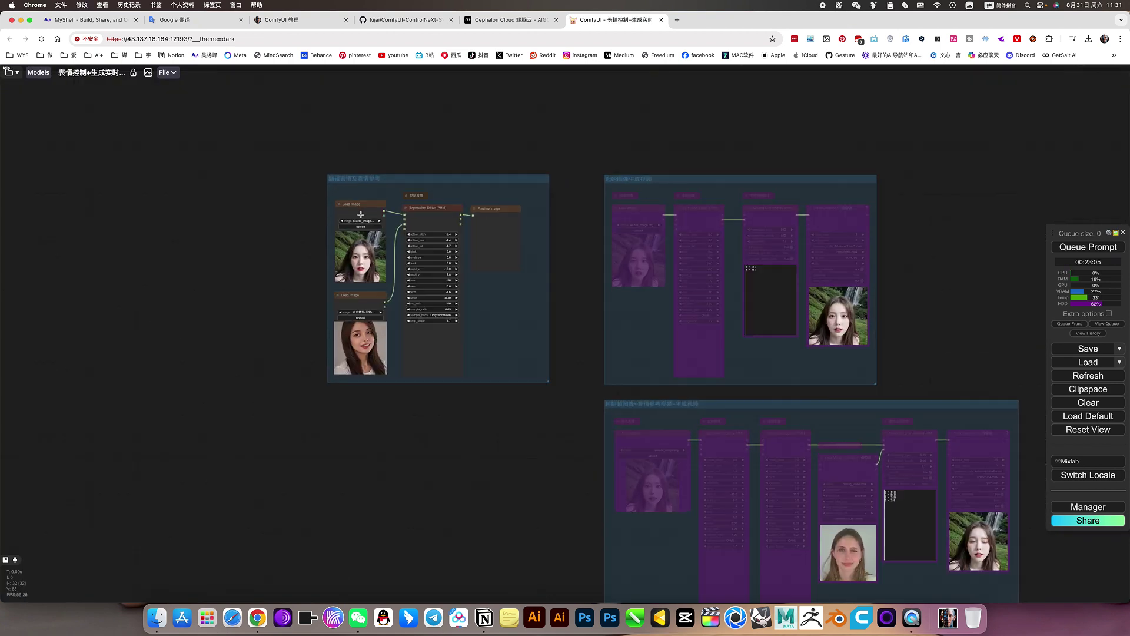
pyautogui.scroll(2, 361, 215)
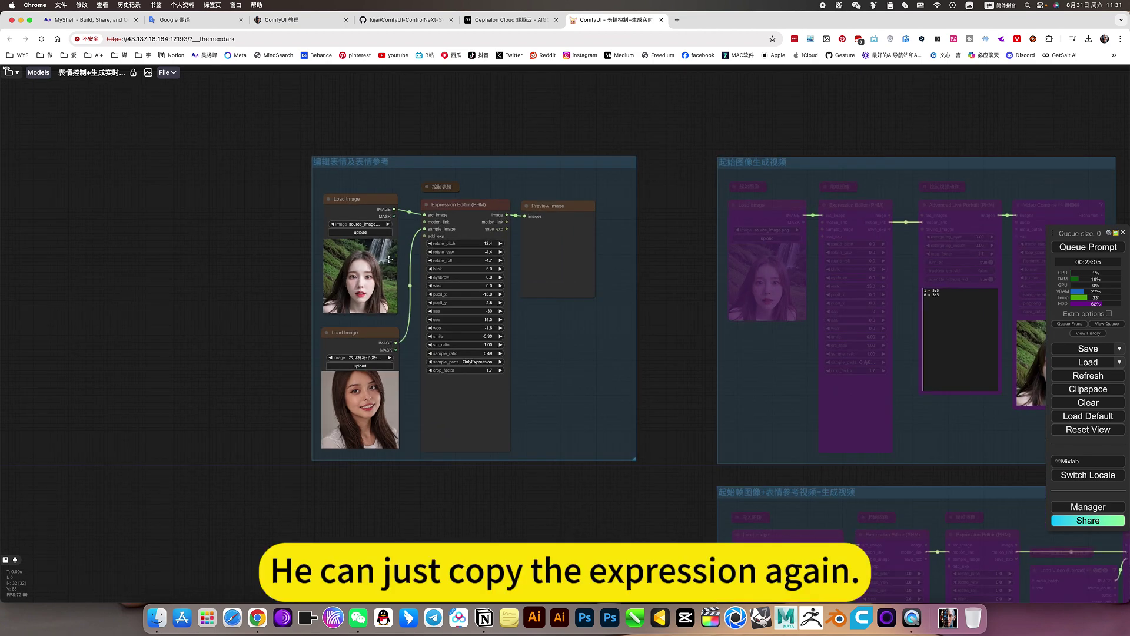
# Inspect how the source image and the reference face connect to the Expression Editor (PHM) node and its Preview Image output
pyautogui.scroll(5, 389, 260)
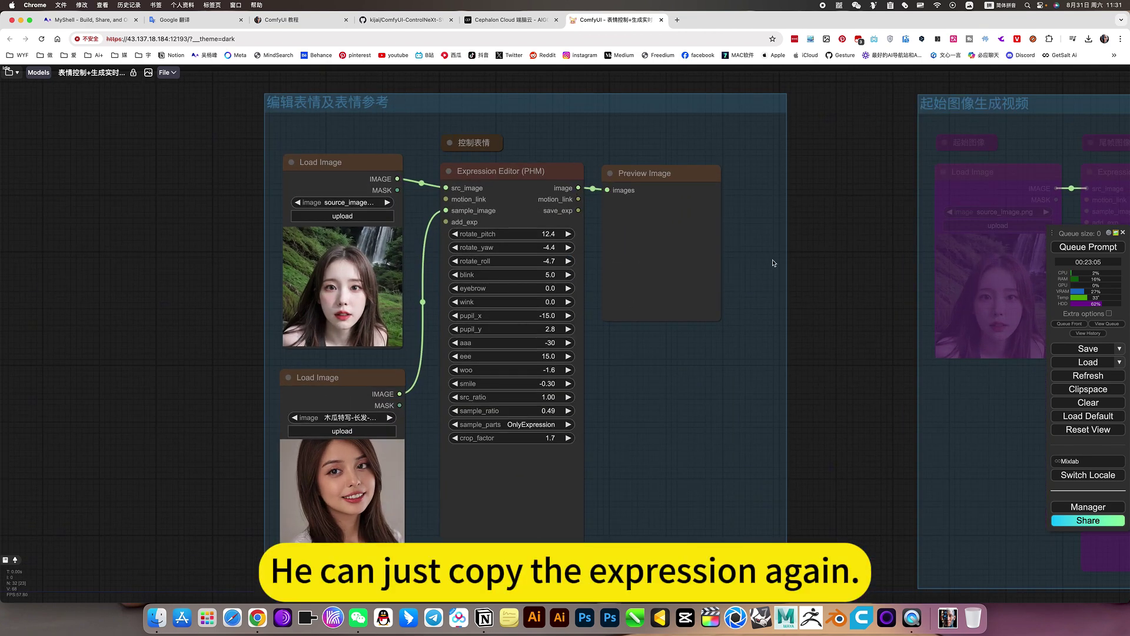
pyautogui.scroll(-4, 663, 285)
pyautogui.scroll(1, 594, 235)
pyautogui.click(589, 207)
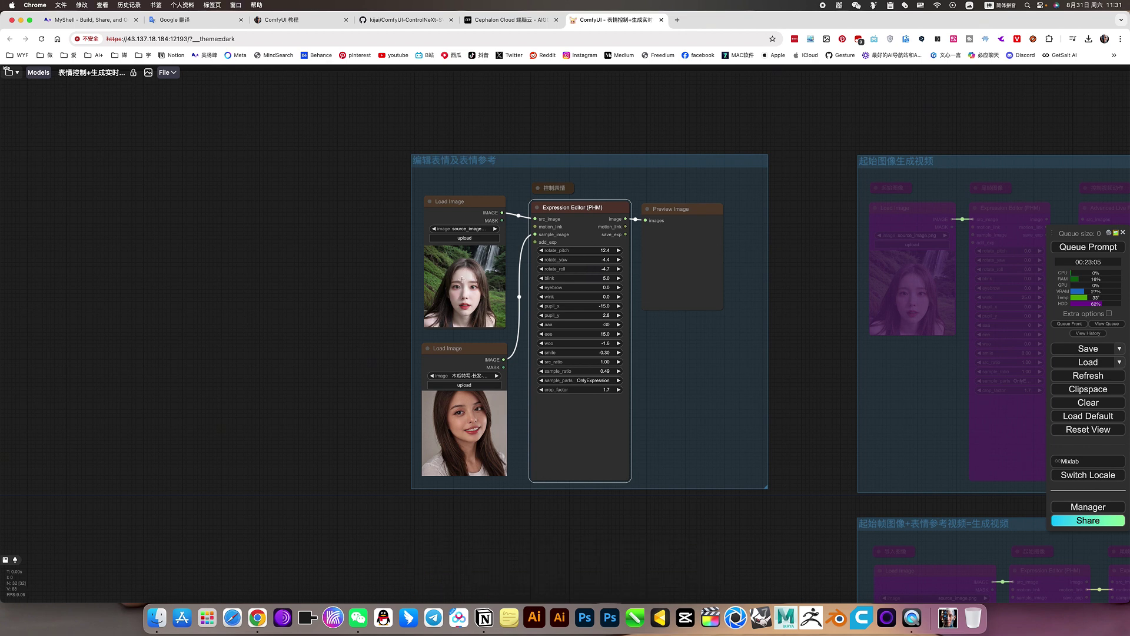
pyautogui.scroll(3, 461, 280)
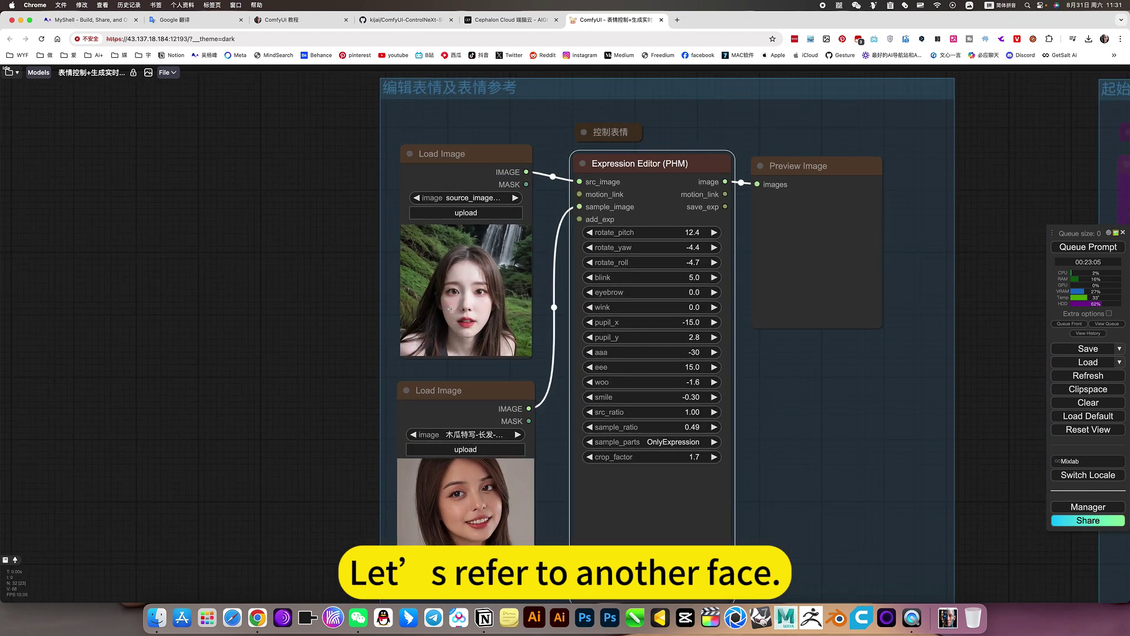
pyautogui.scroll(-5, 862, 387)
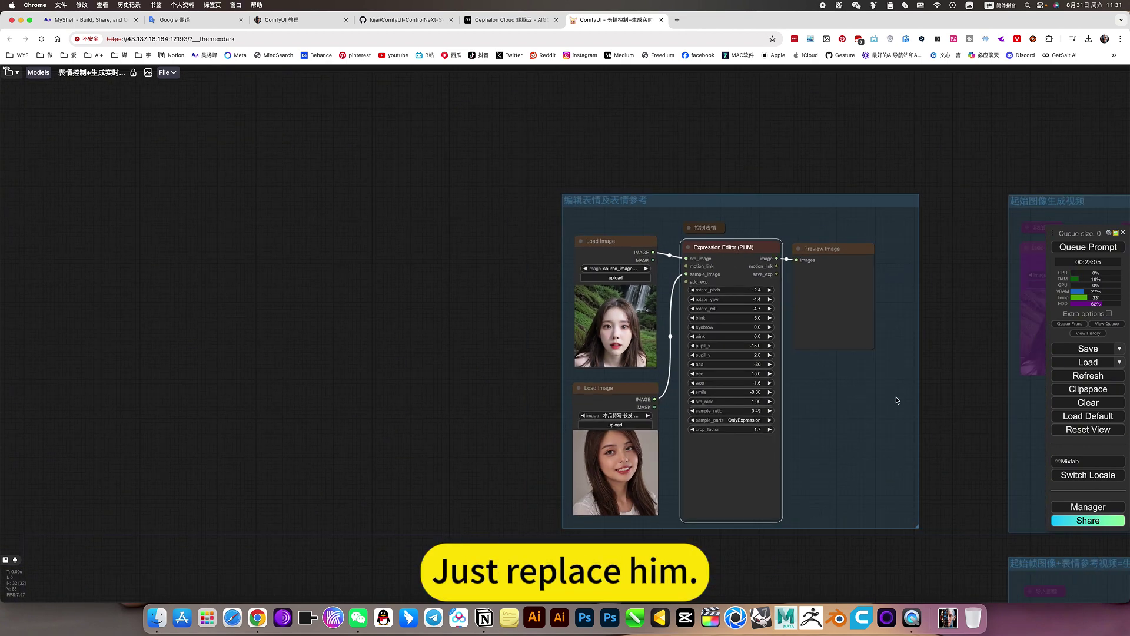
pyautogui.scroll(-4, 897, 400)
# Compare the driving face video with the generated portrait video in the 起始帧图像+表情参考视频=生成视频 group
pyautogui.moveTo(894, 427); pyautogui.dragTo(654, 351)
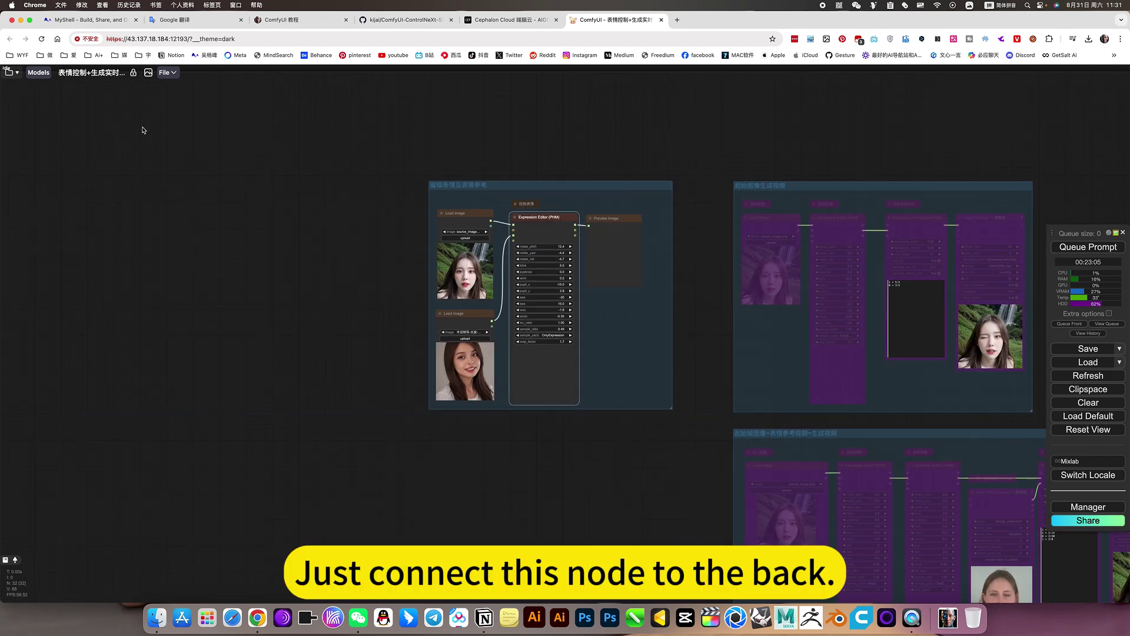
pyautogui.moveTo(497, 410); pyautogui.dragTo(256, 189)
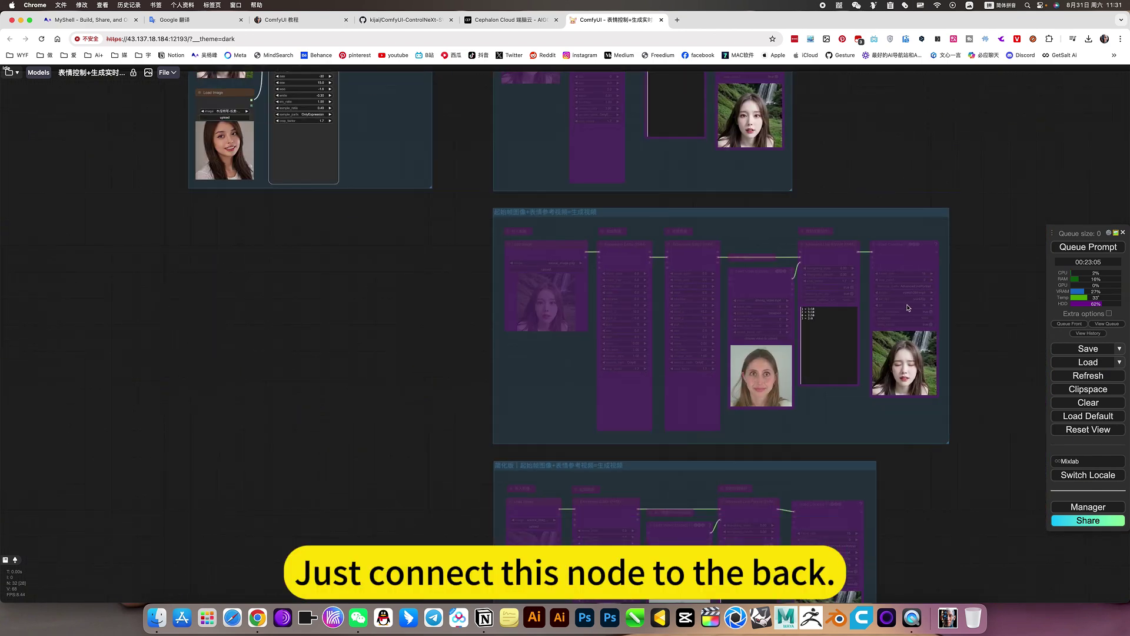
pyautogui.scroll(10, 909, 303)
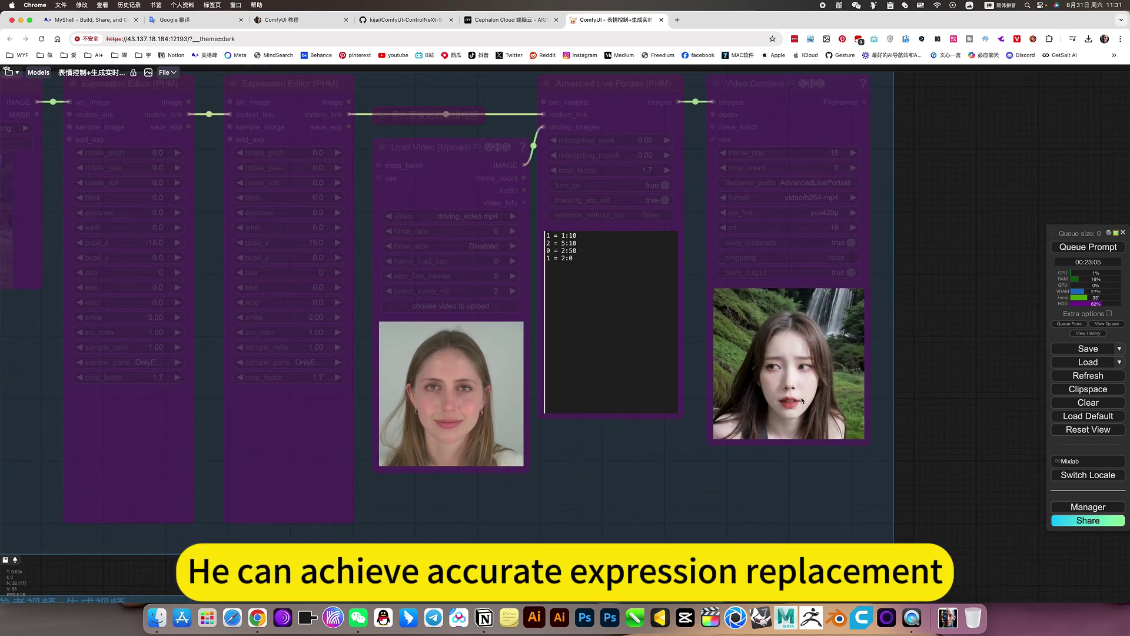
pyautogui.scroll(3, 802, 400)
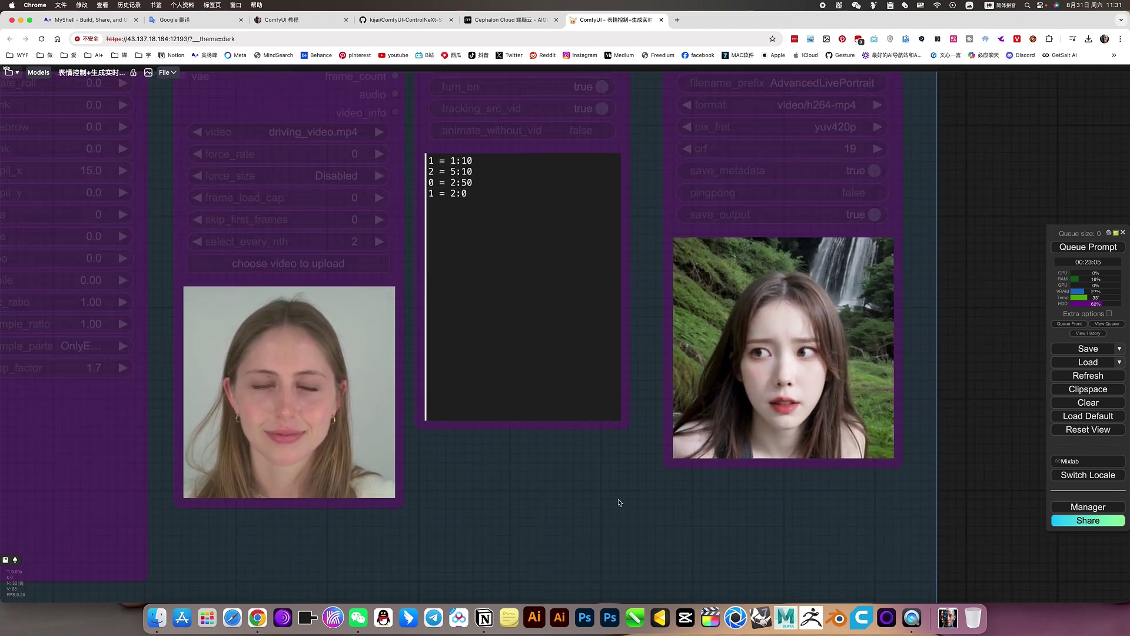
pyautogui.scroll(-5, 619, 502)
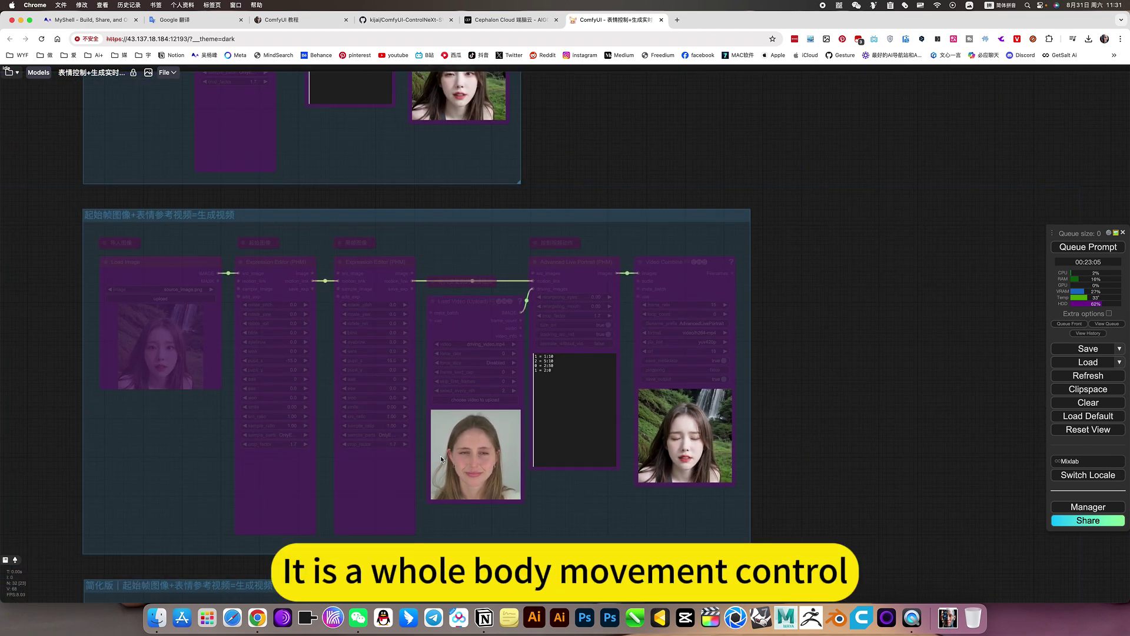
pyautogui.moveTo(800, 465); pyautogui.dragTo(899, 421)
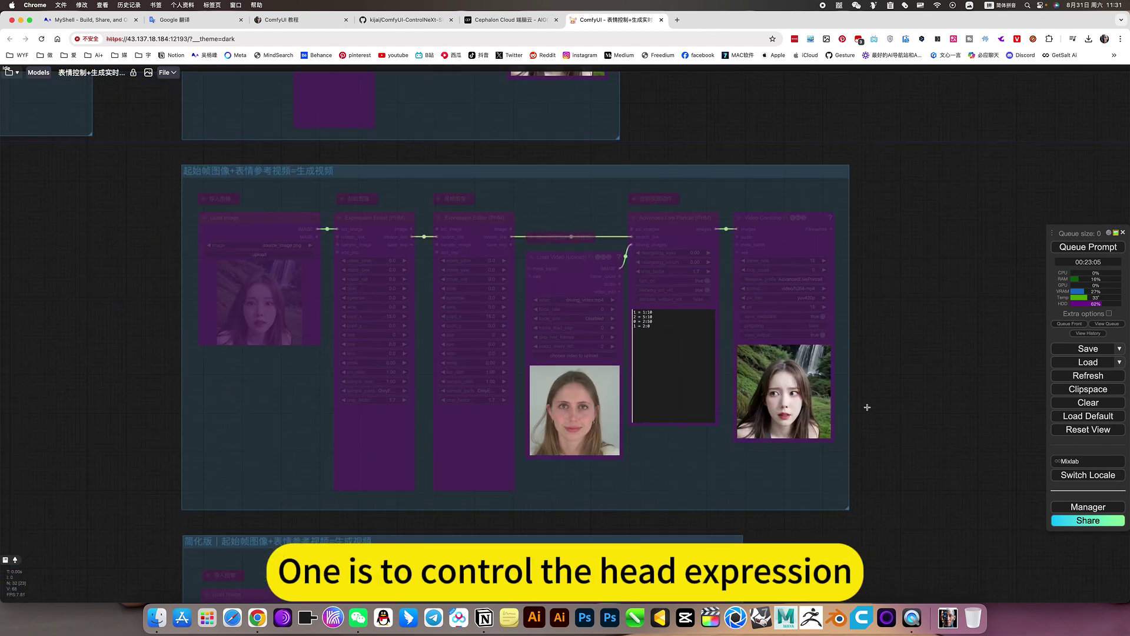
pyautogui.scroll(-5, 768, 419)
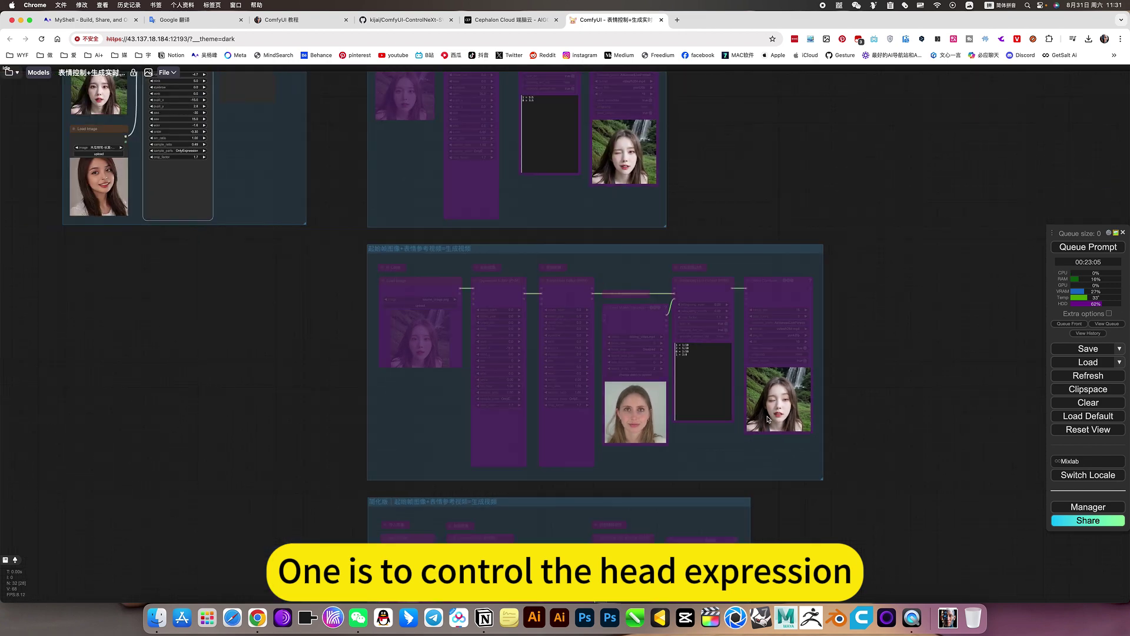
pyautogui.moveTo(917, 500); pyautogui.dragTo(911, 475)
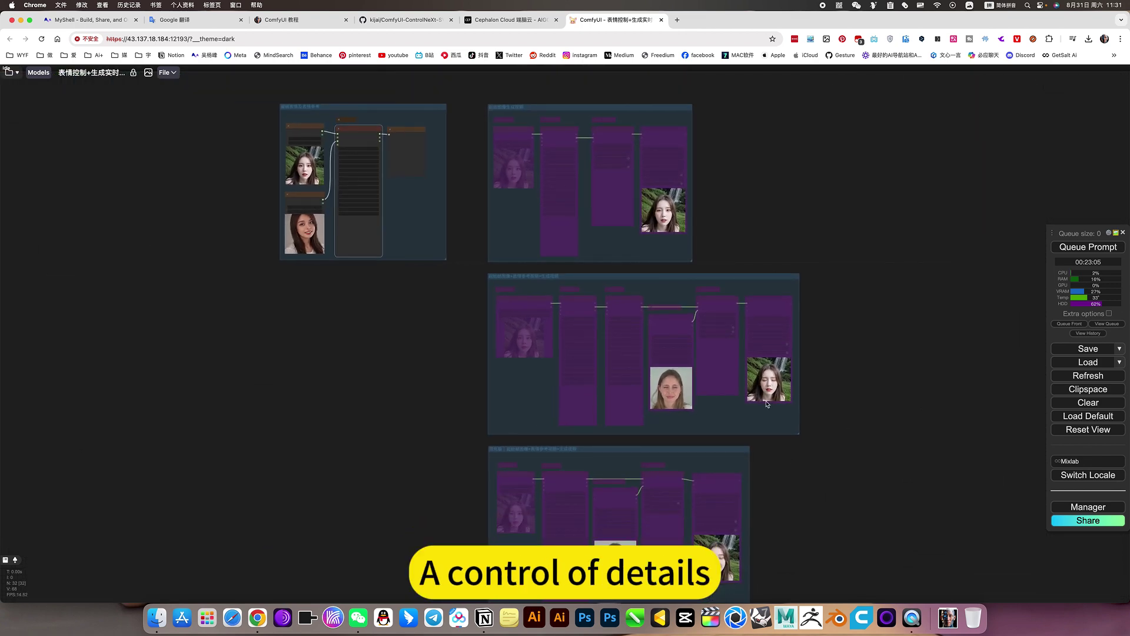
# Review the 起始图像生成视频 group's manual expression settings and output video against the group driven by a reference video
pyautogui.moveTo(842, 391); pyautogui.dragTo(869, 499)
pyautogui.scroll(3, 639, 272)
pyautogui.scroll(8, 638, 272)
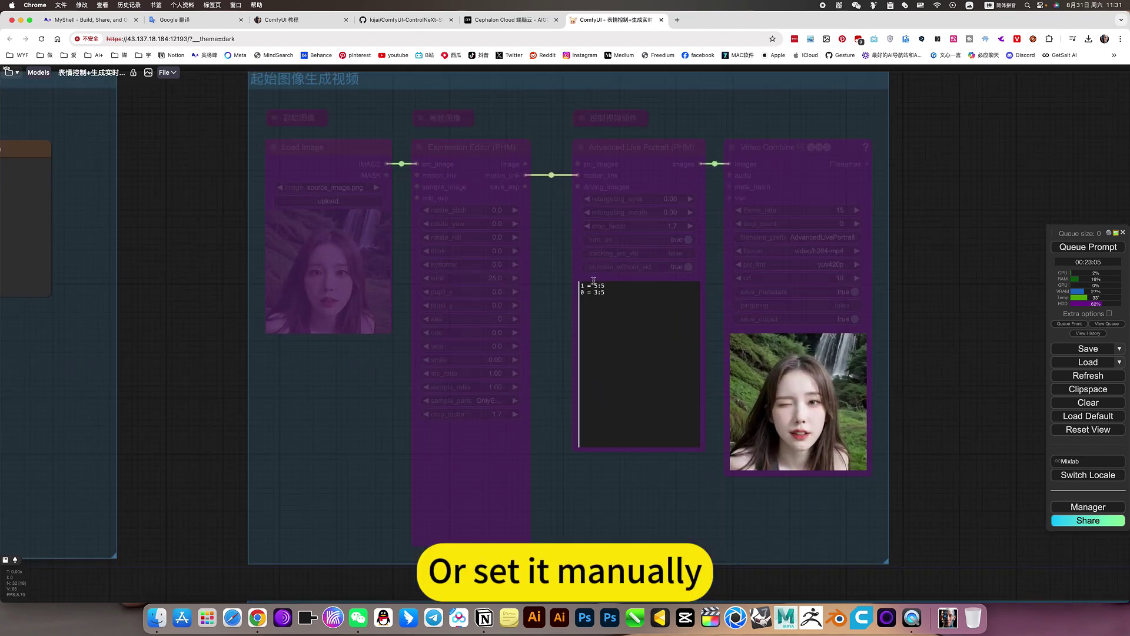
pyautogui.scroll(-5, 825, 354)
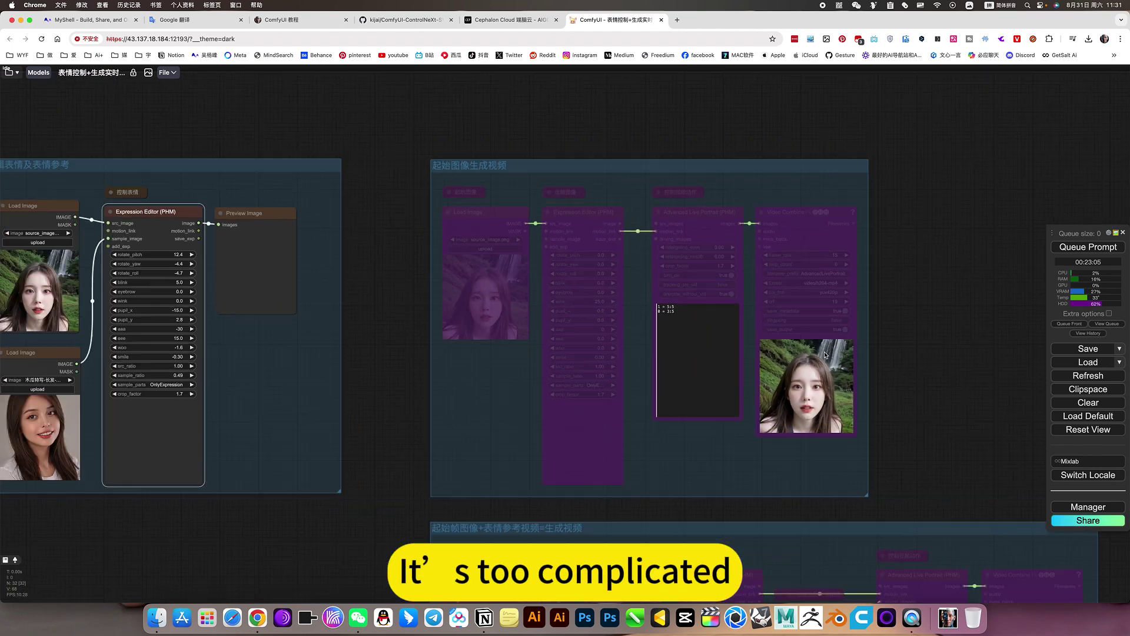
pyautogui.scroll(2, 824, 355)
pyautogui.moveTo(920, 411); pyautogui.dragTo(792, 76)
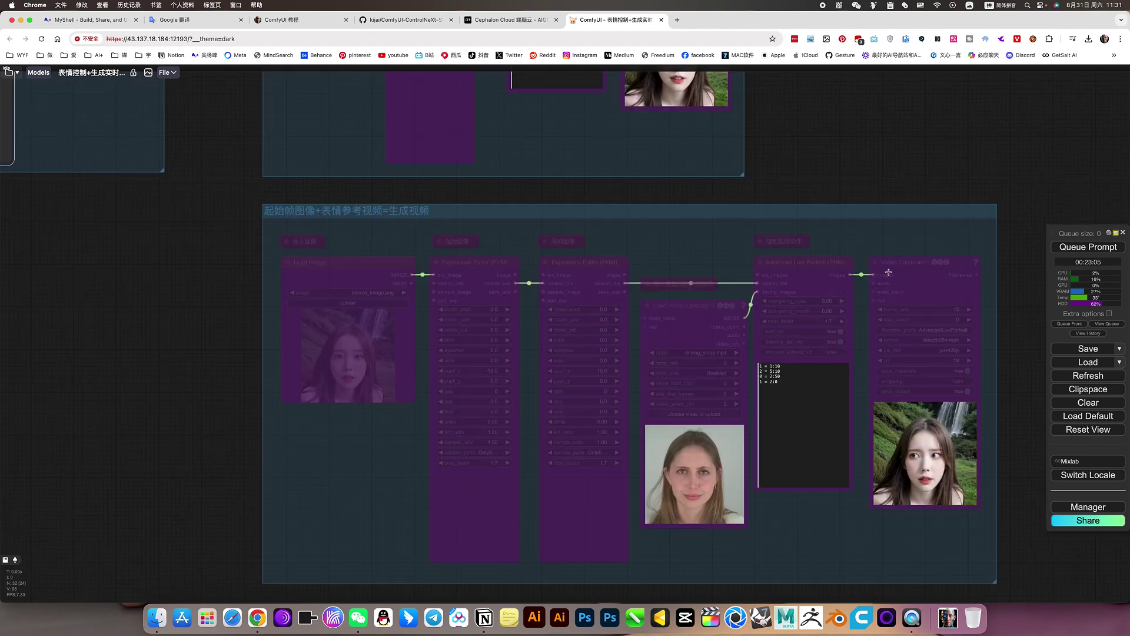
pyautogui.scroll(5, 644, 296)
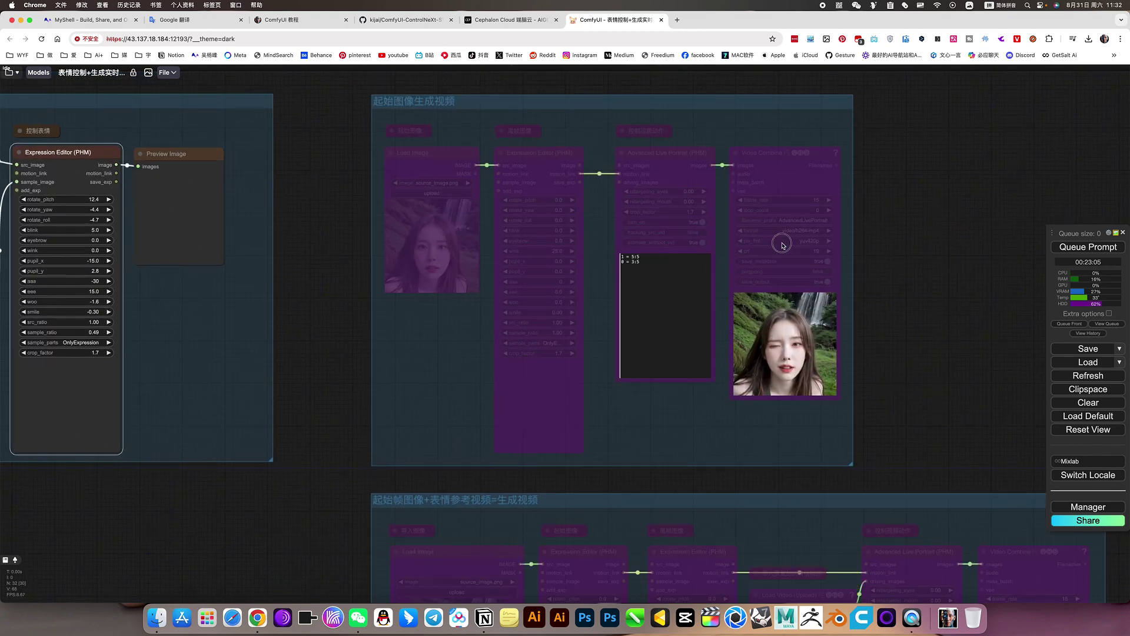
pyautogui.scroll(-5, 862, 403)
pyautogui.scroll(-5, 753, 288)
pyautogui.scroll(-3, 754, 288)
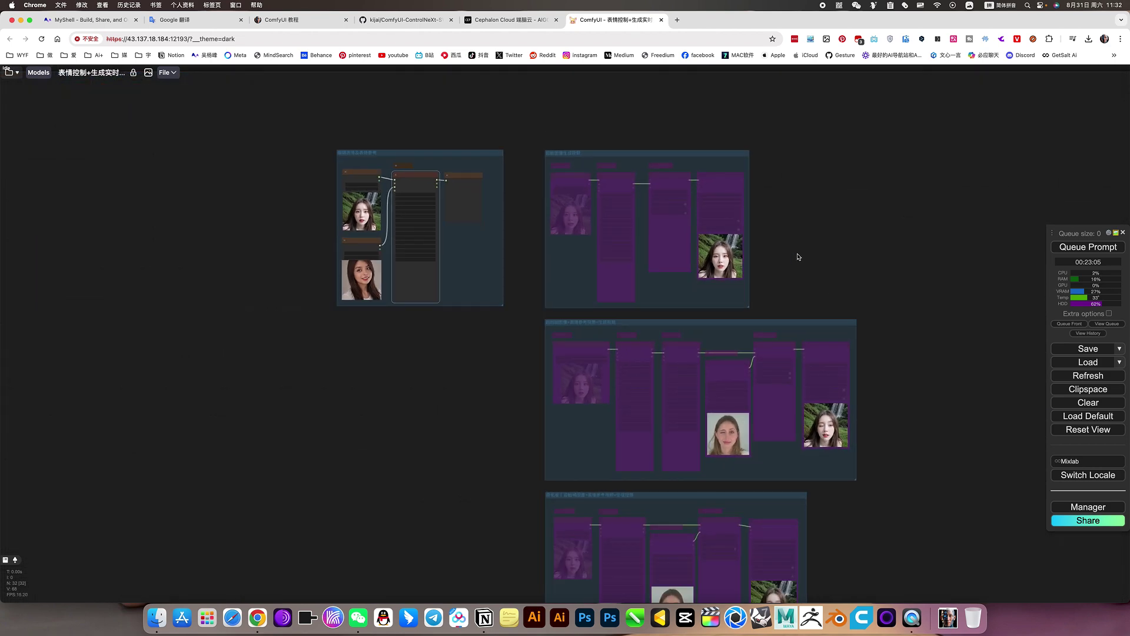